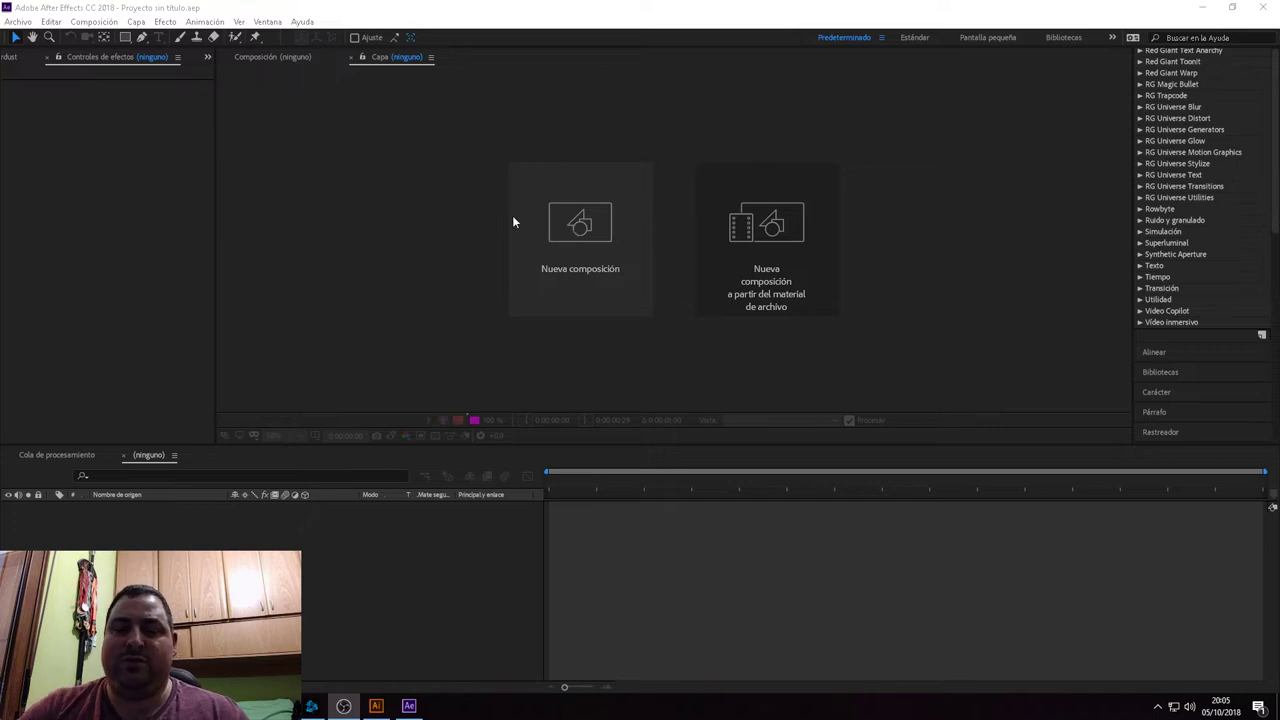
Create Comp 1 from the HDV 1080 29.97 preset: 1440×1080, 15 seconds, black background.
click(584, 234)
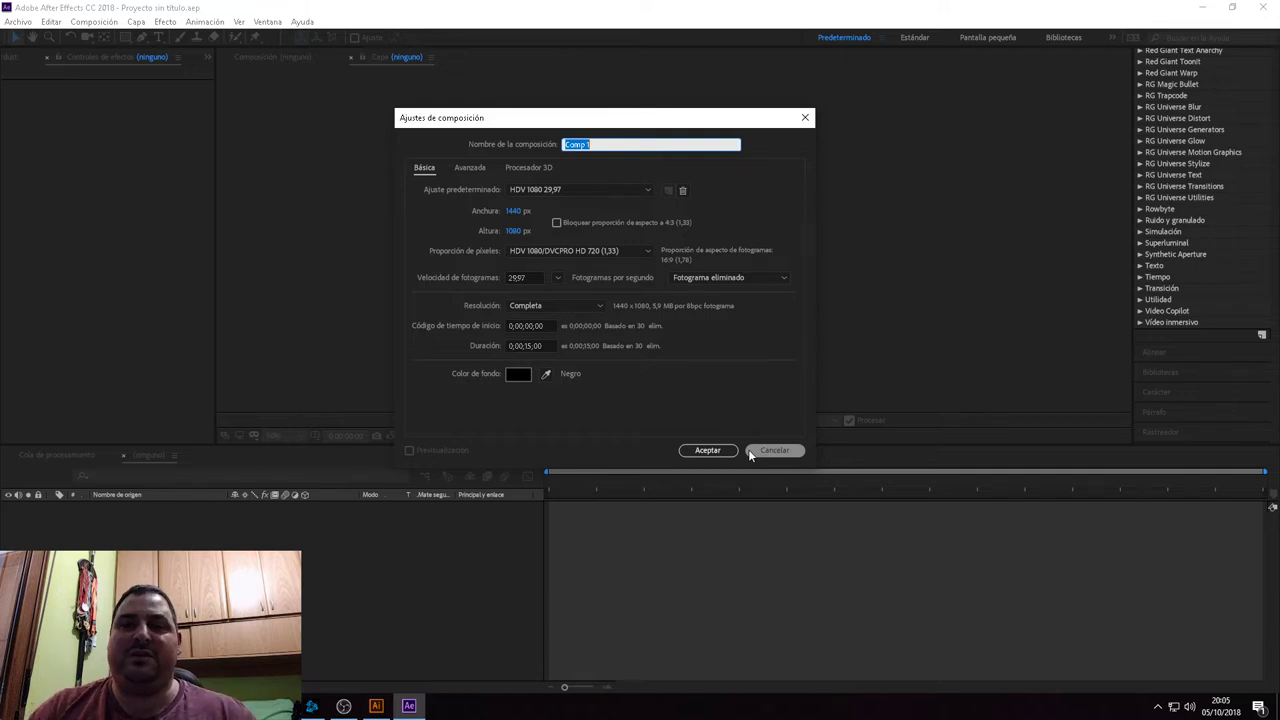
click(707, 450)
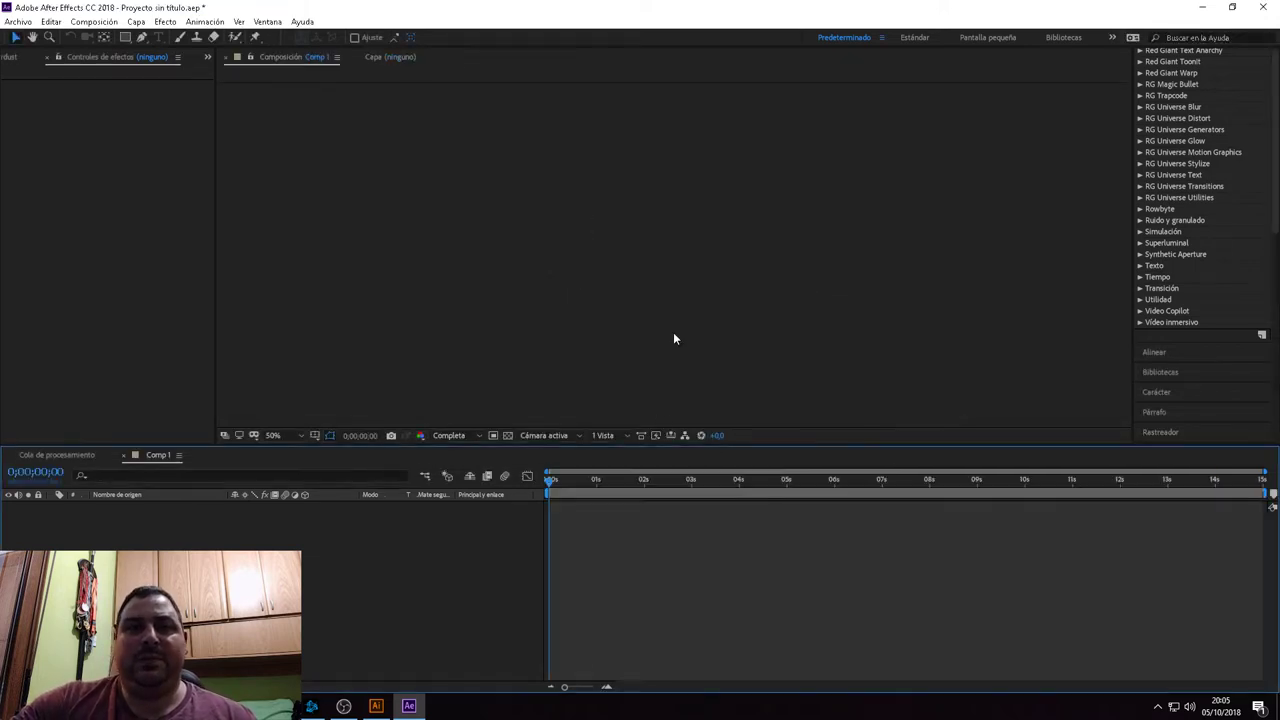
Add a full-frame green solid layer named 'Background' to Comp 1.
right_click(228, 535)
mouse_move(415, 538)
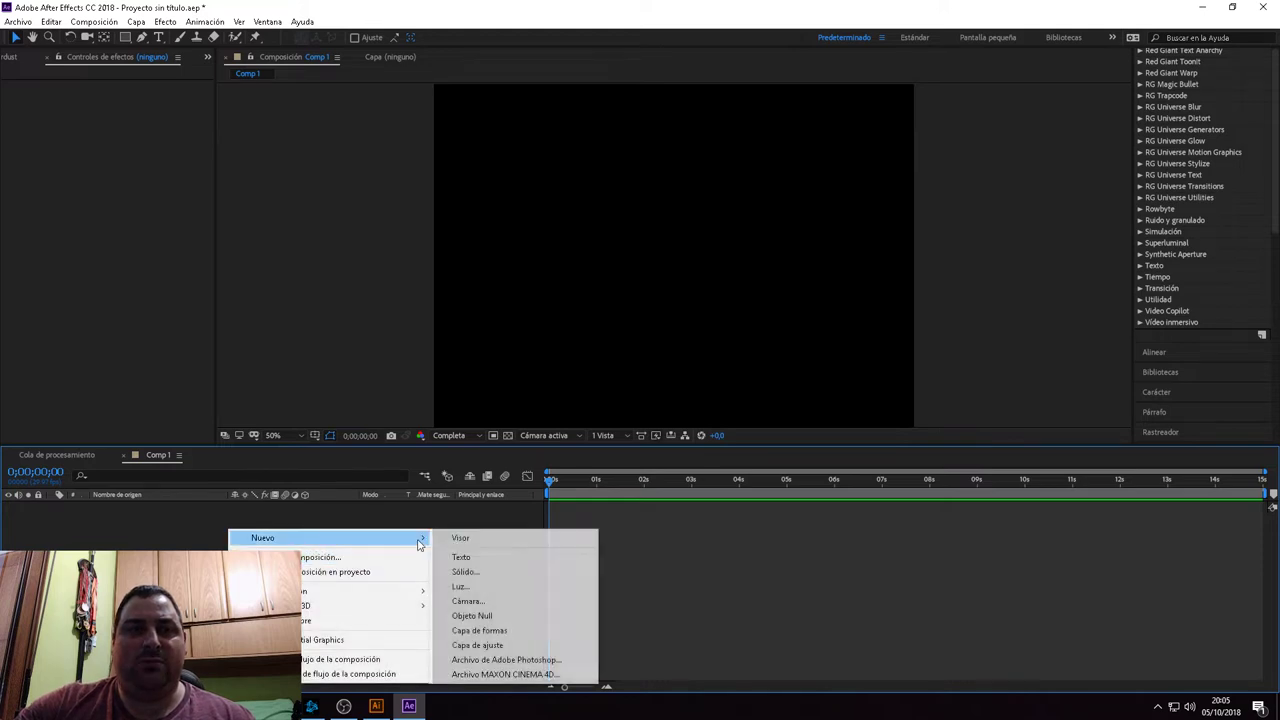
click(491, 572)
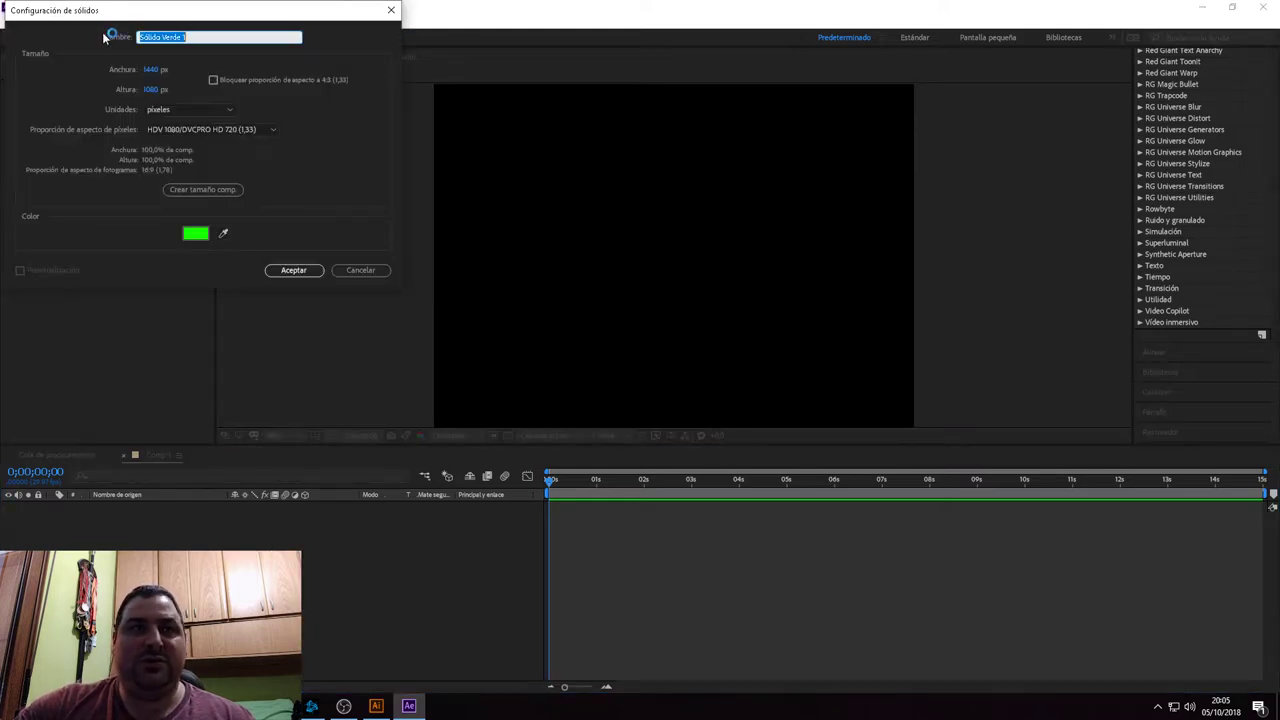
text(Bac)
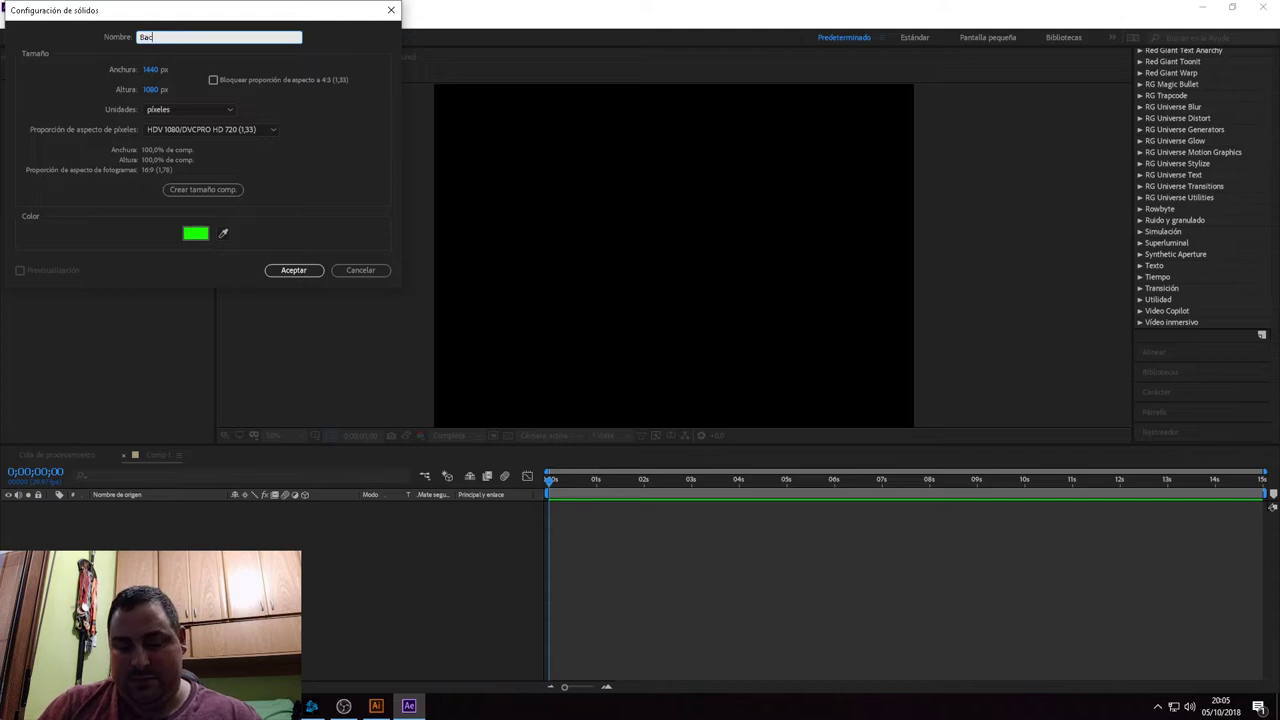
text(kground)
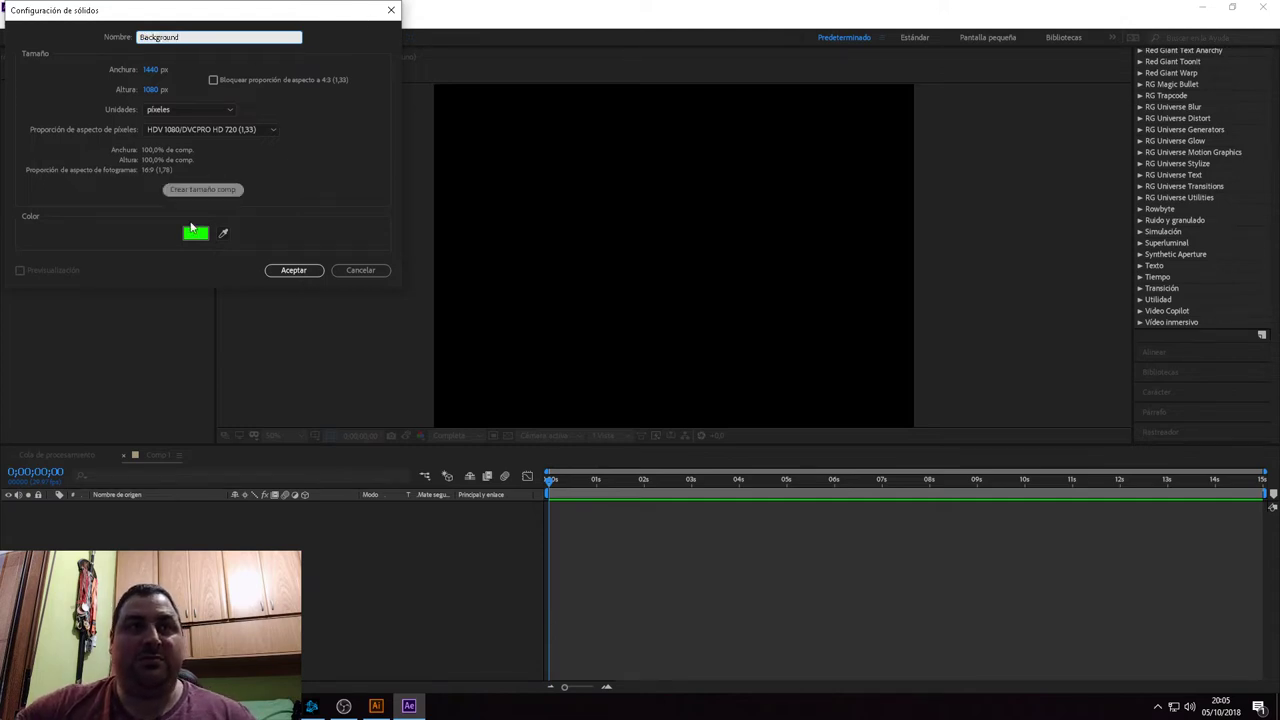
click(294, 270)
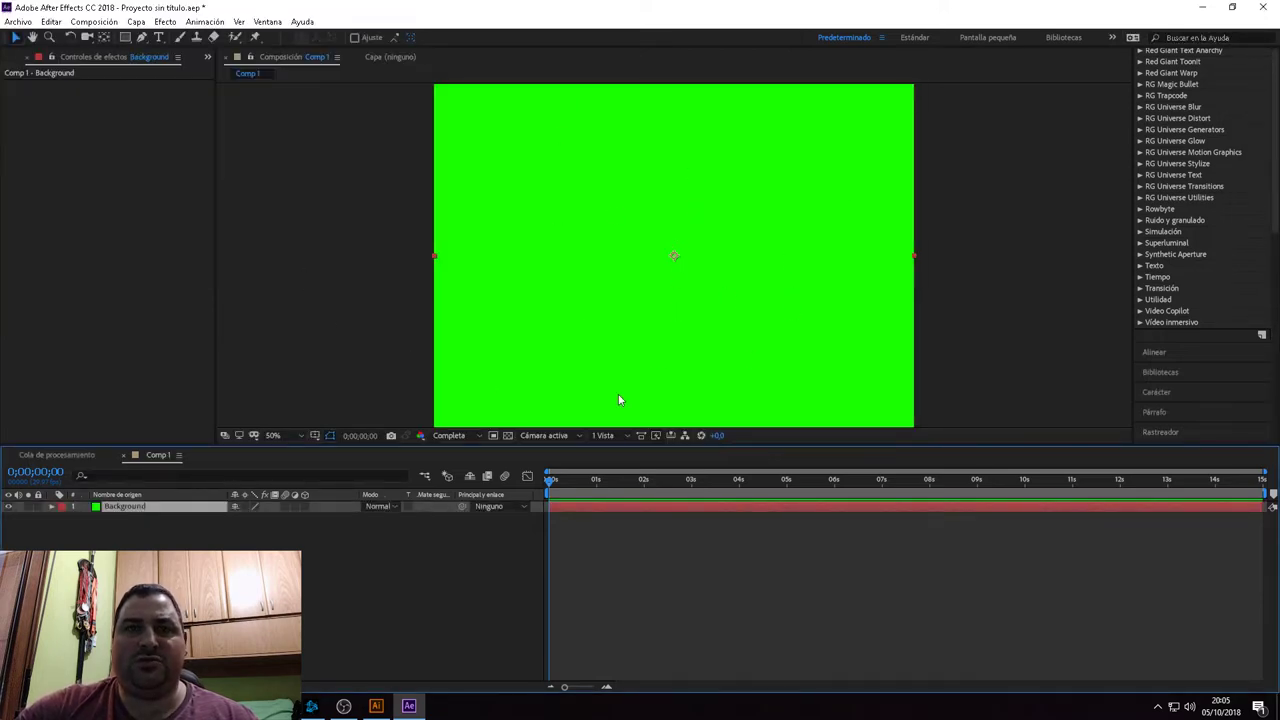
right_click(310, 580)
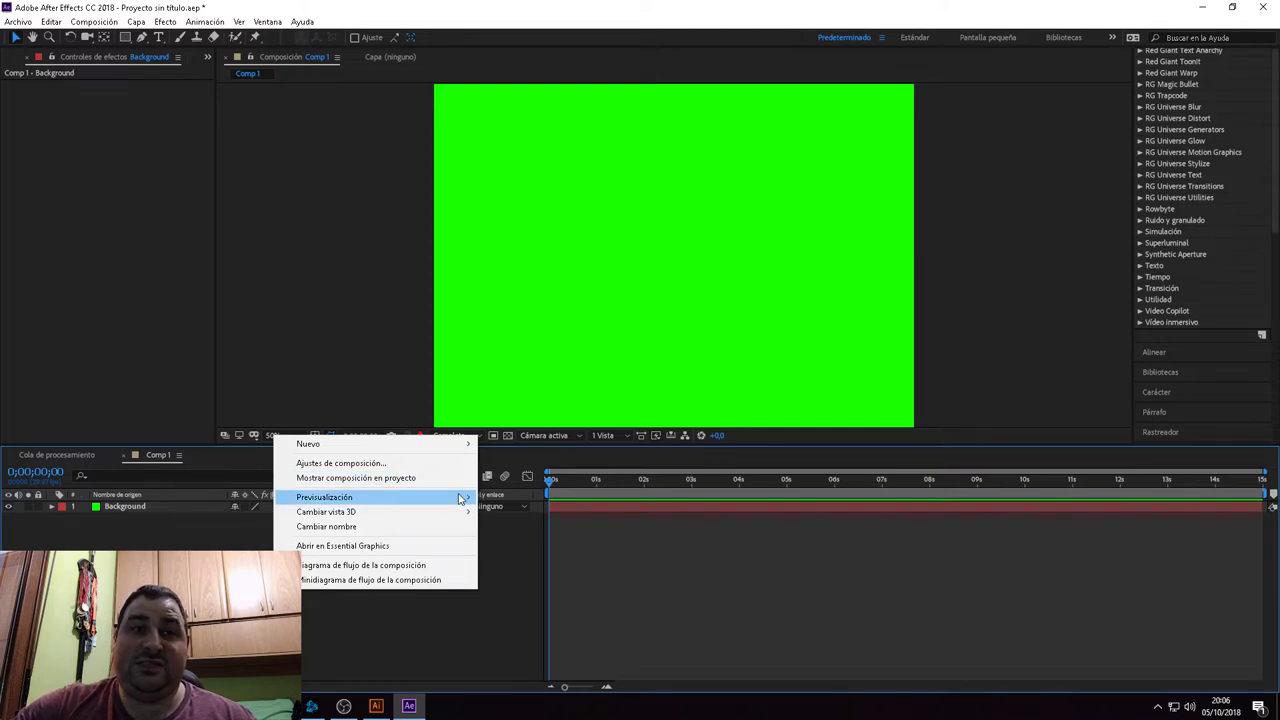
Add a pure red (FF0000) full-frame solid named Saber above Background.
mouse_move(466, 444)
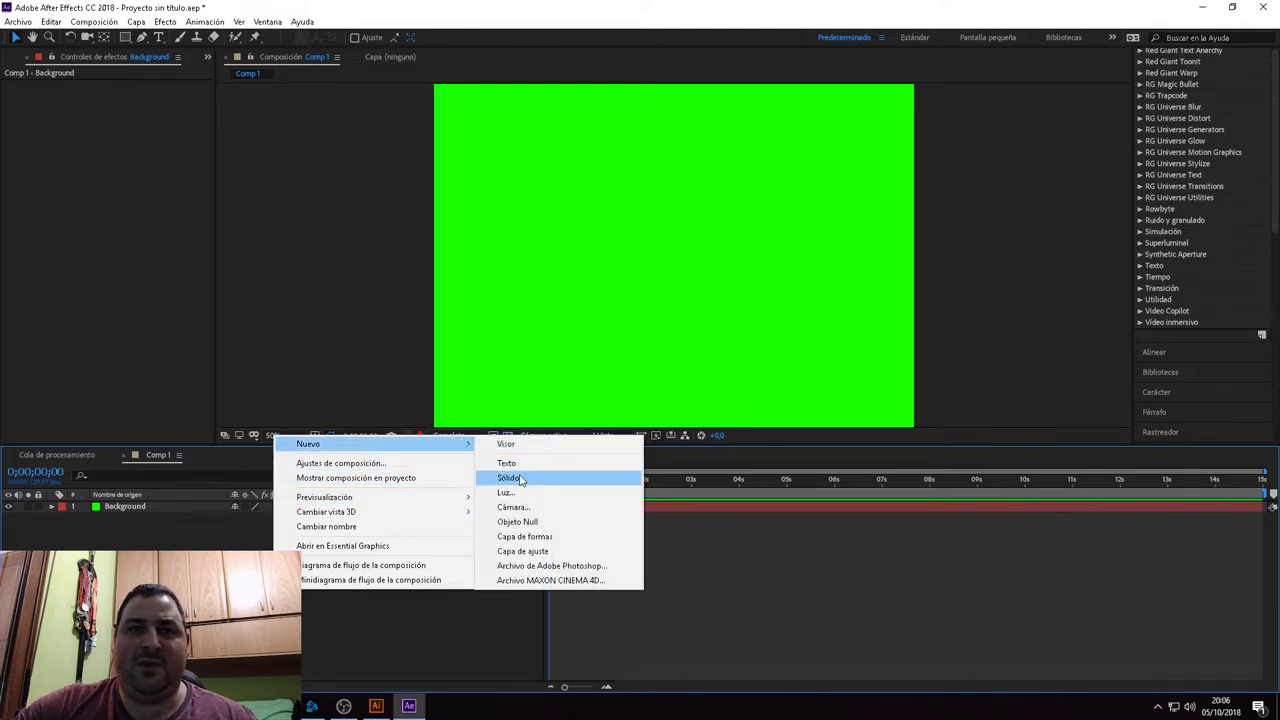
click(510, 478)
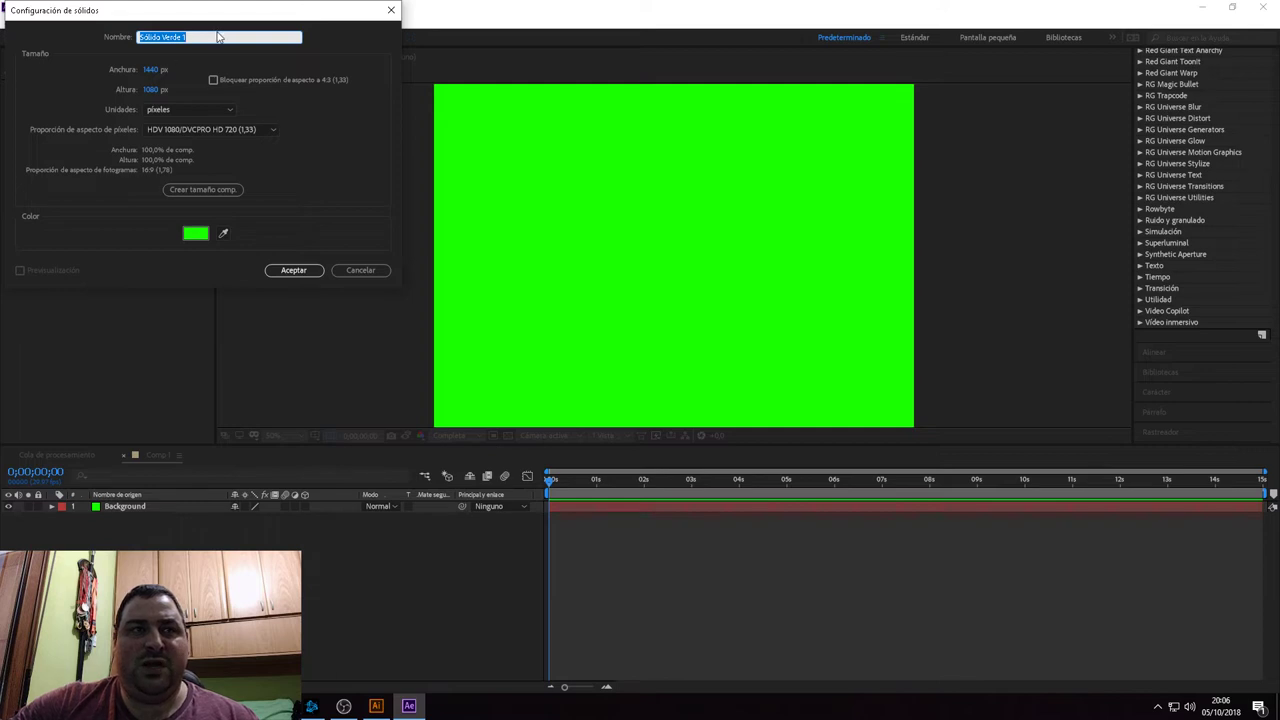
text(S)
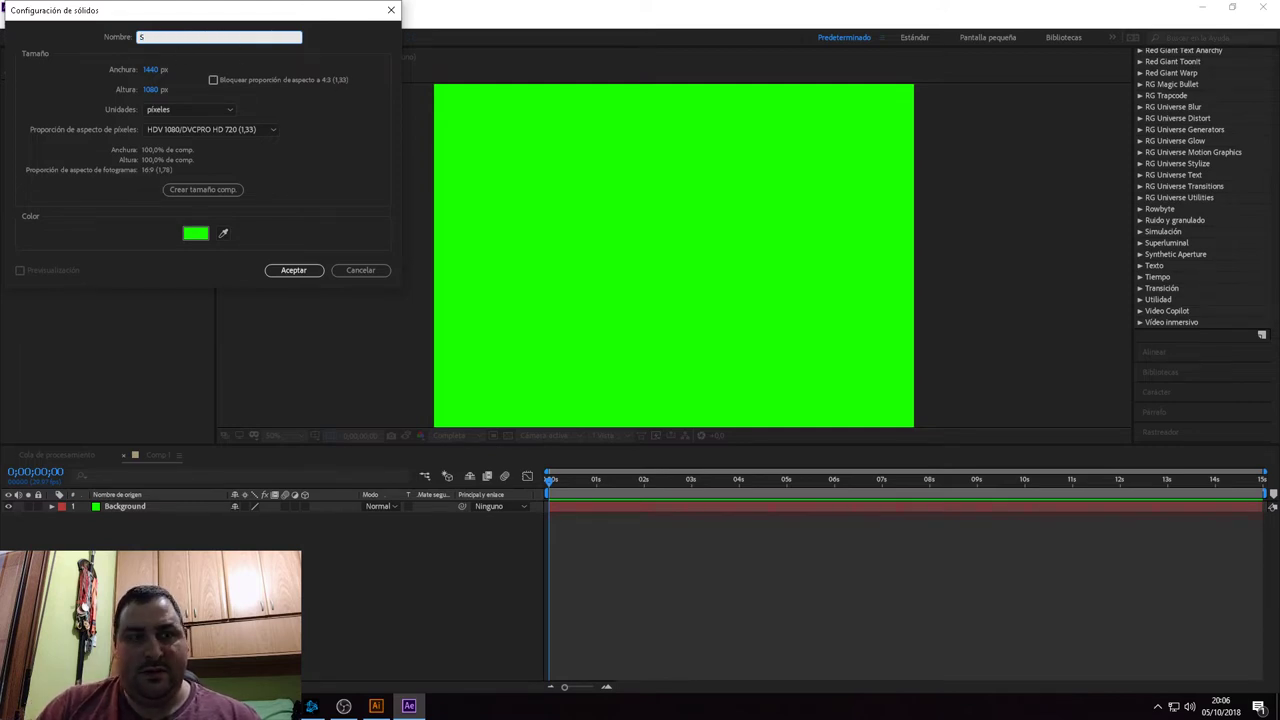
text(ager)
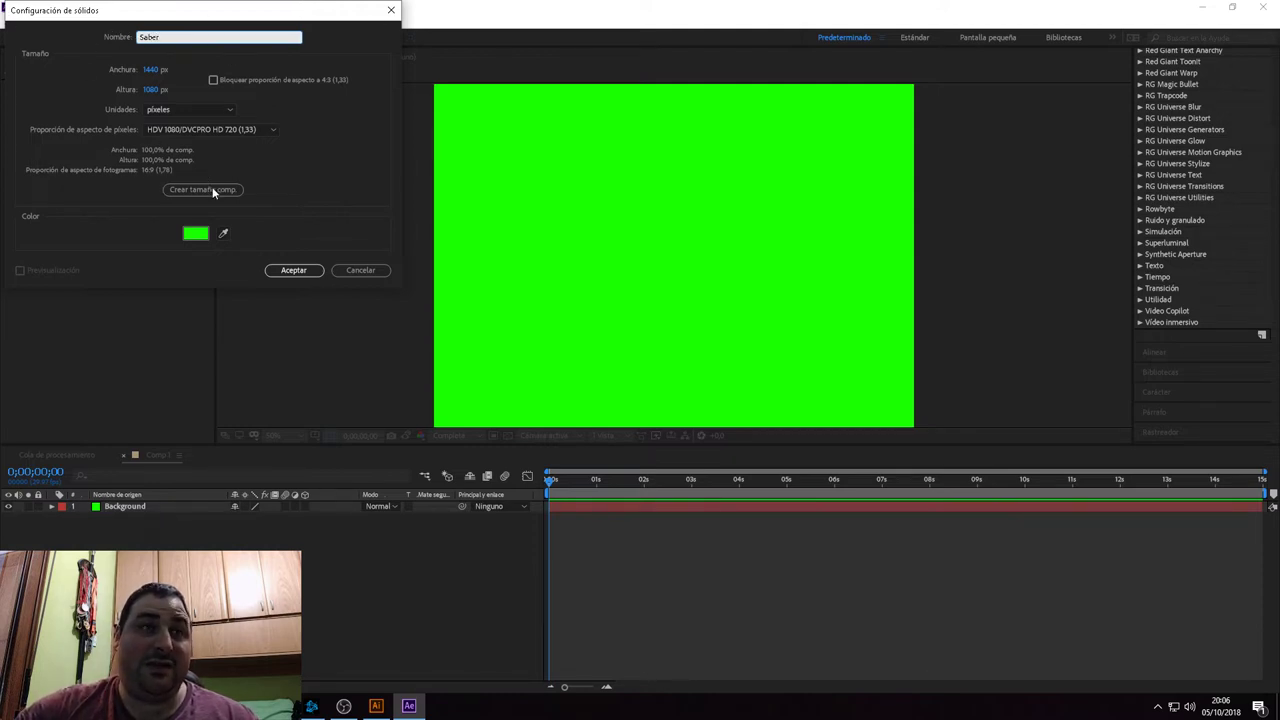
click(195, 233)
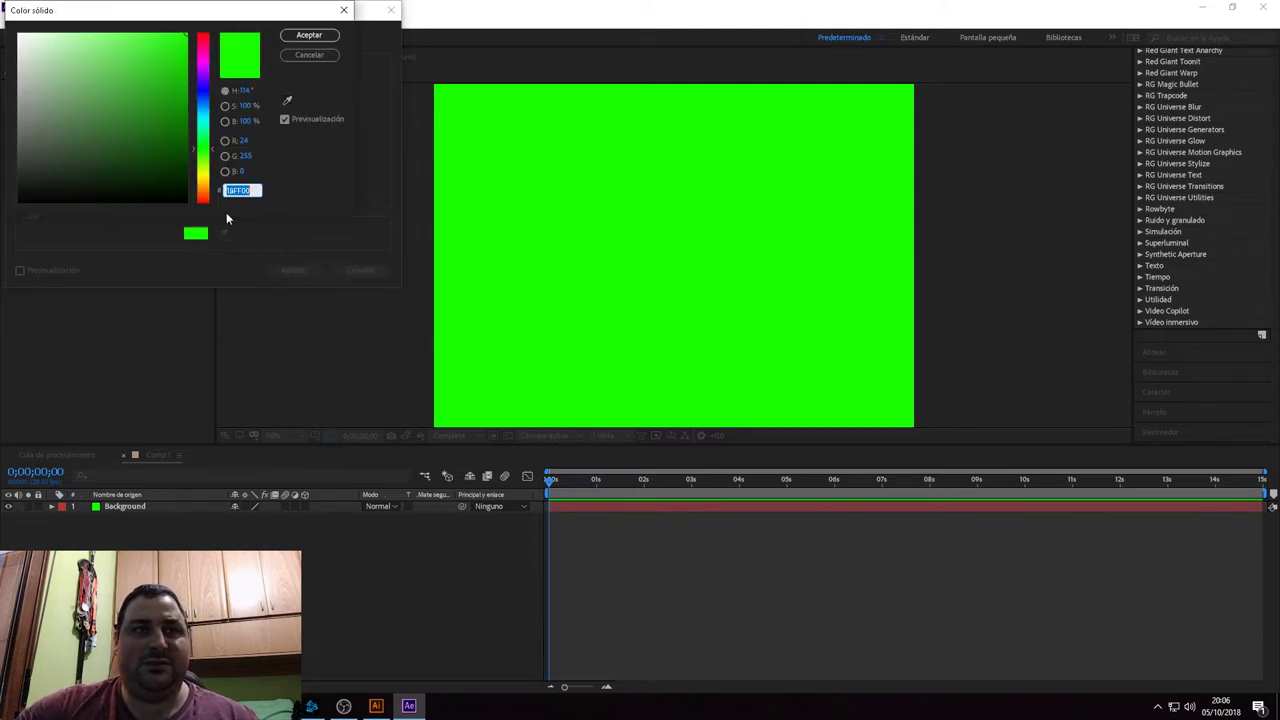
click(206, 35)
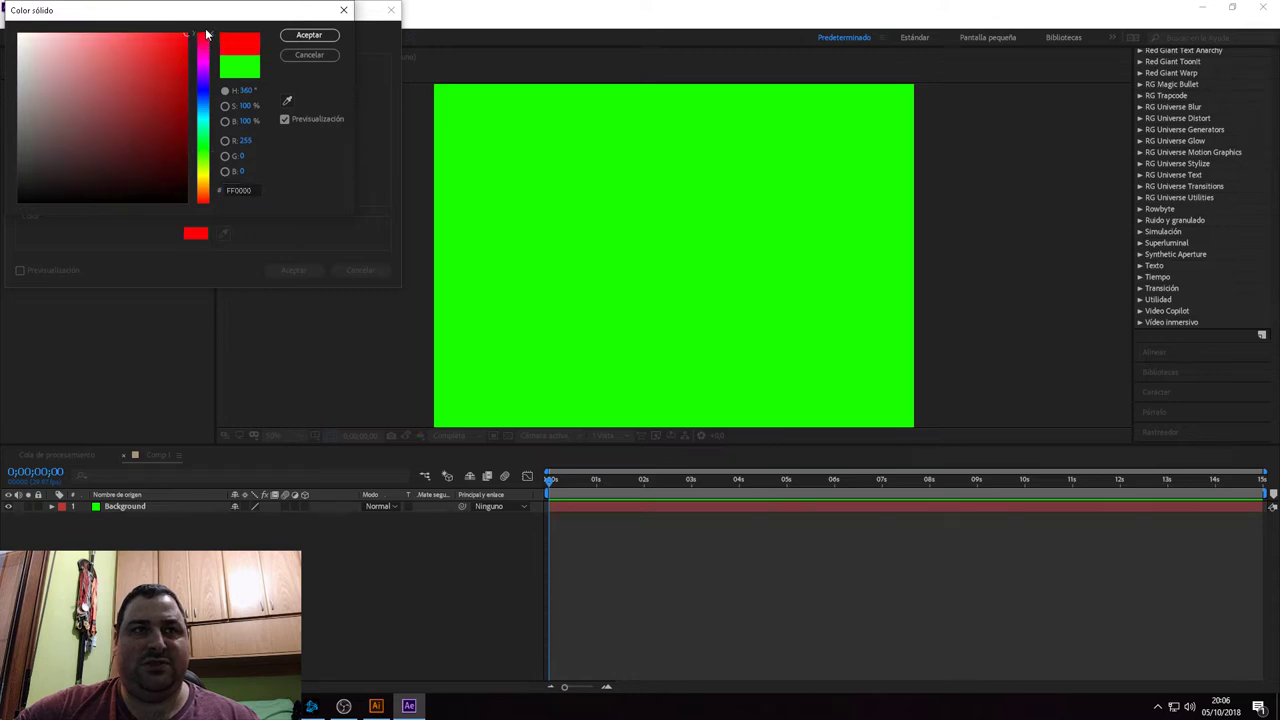
click(309, 34)
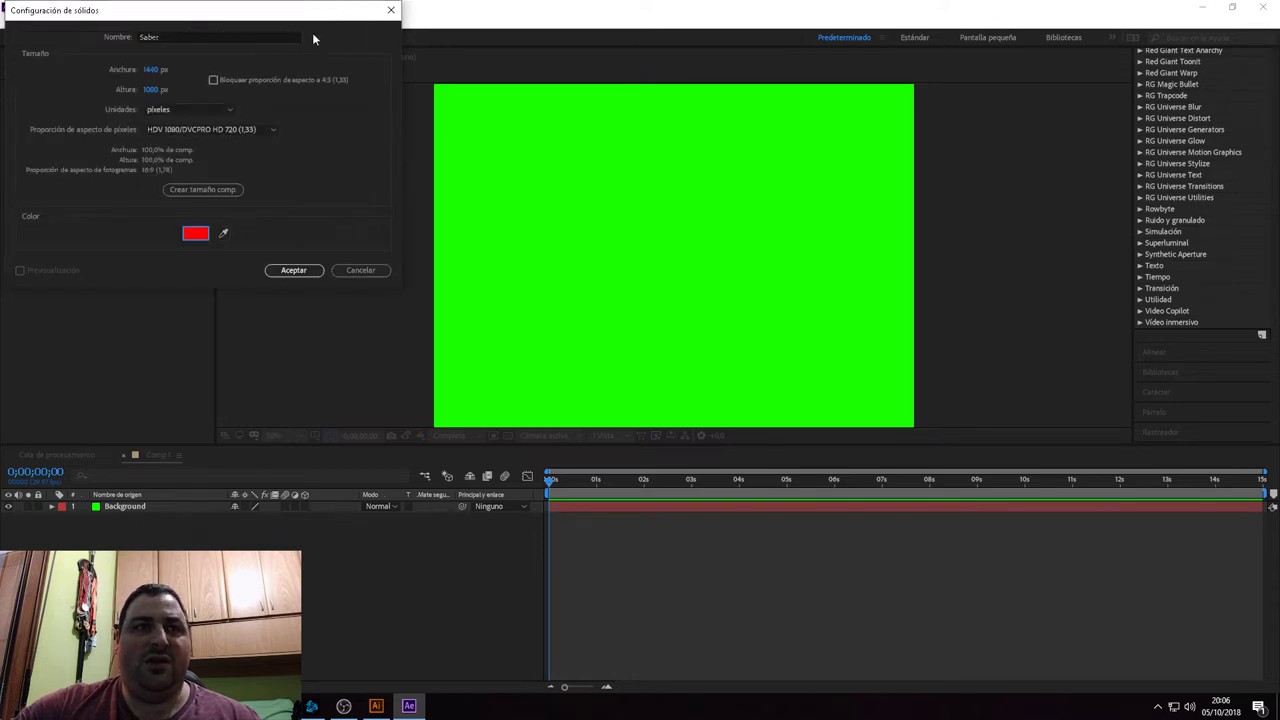
click(295, 270)
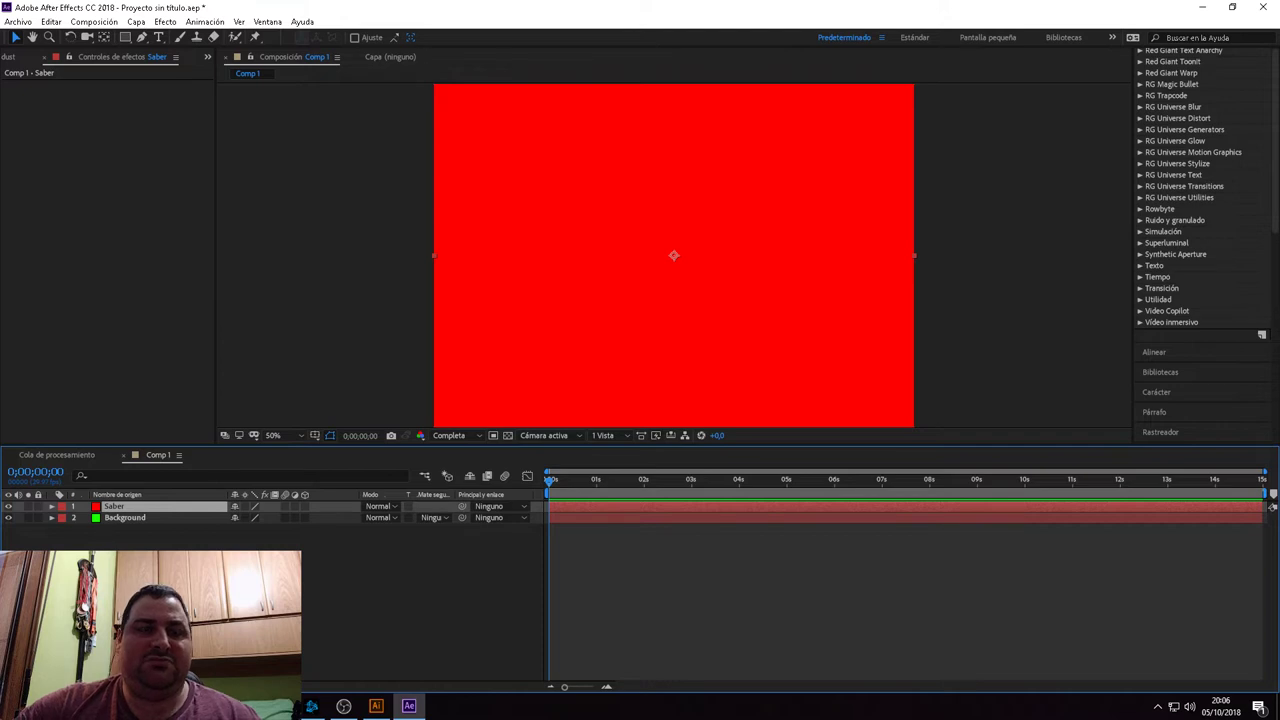
click(519, 553)
Find 'saber' in Effects & Presets, apply it to the Saber layer, then switch to Illustrator.
click(121, 507)
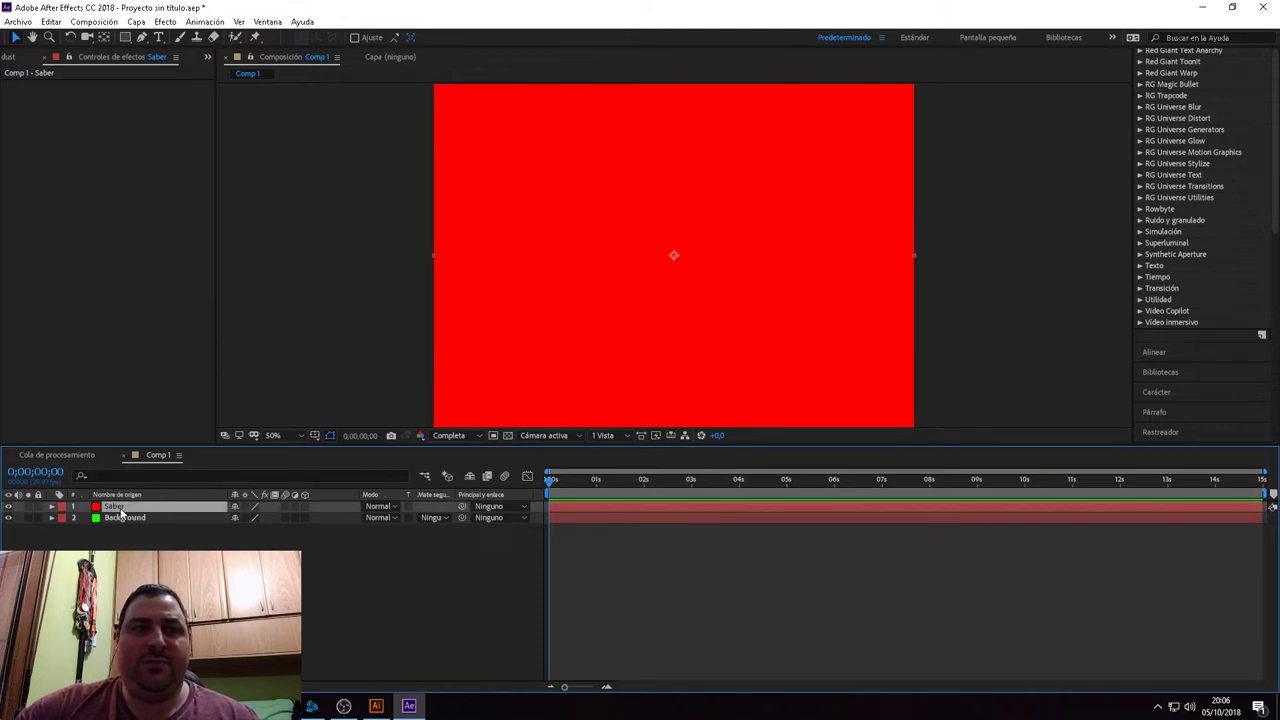
scroll(1160, 110, up, 5)
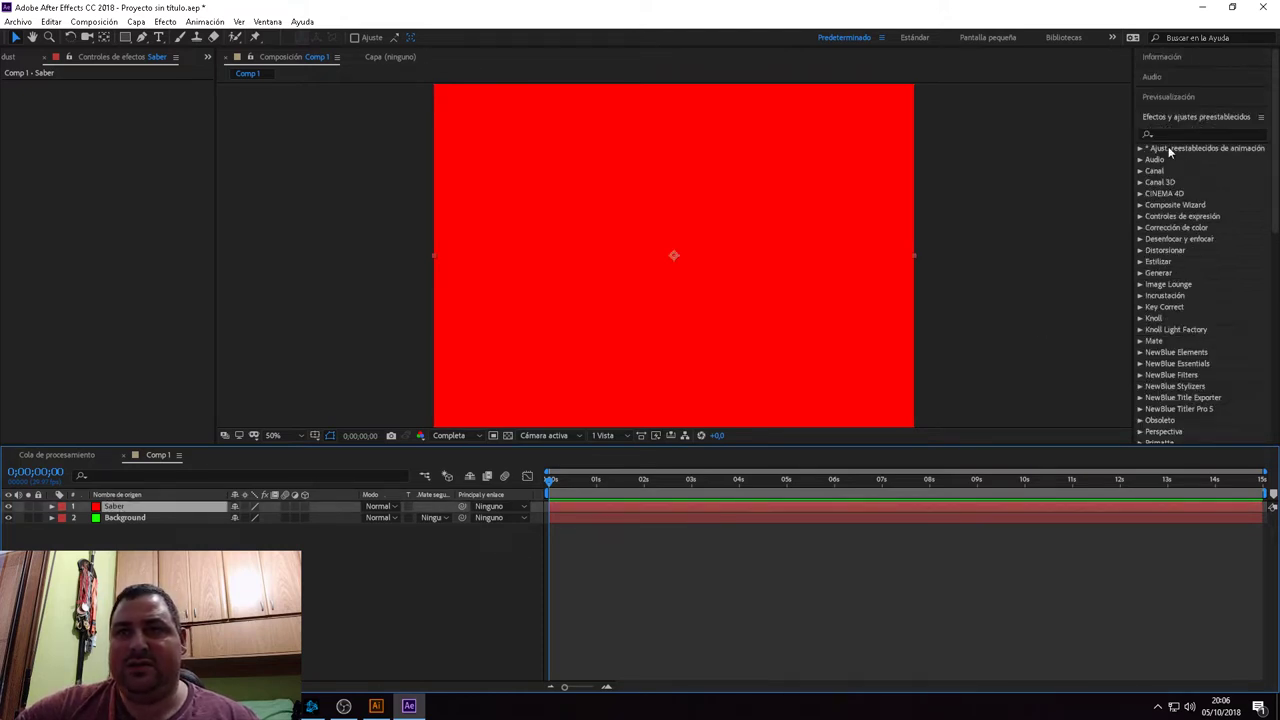
click(1174, 136)
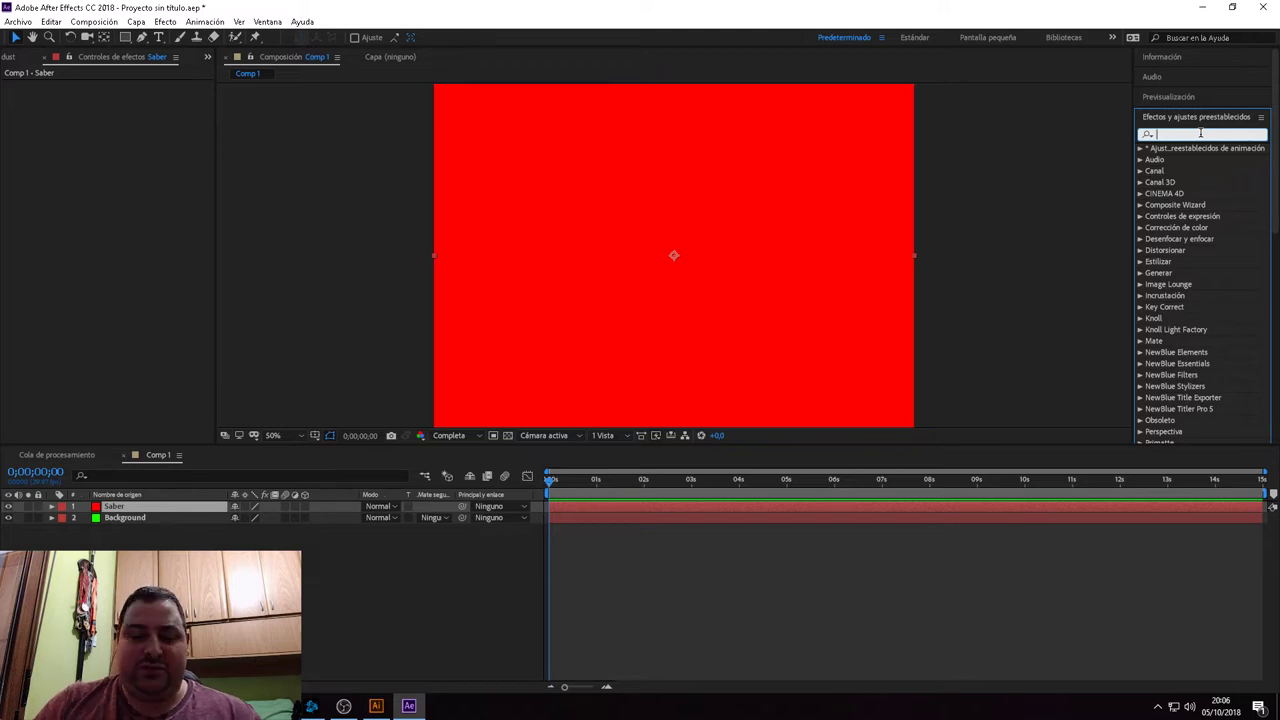
text(saber)
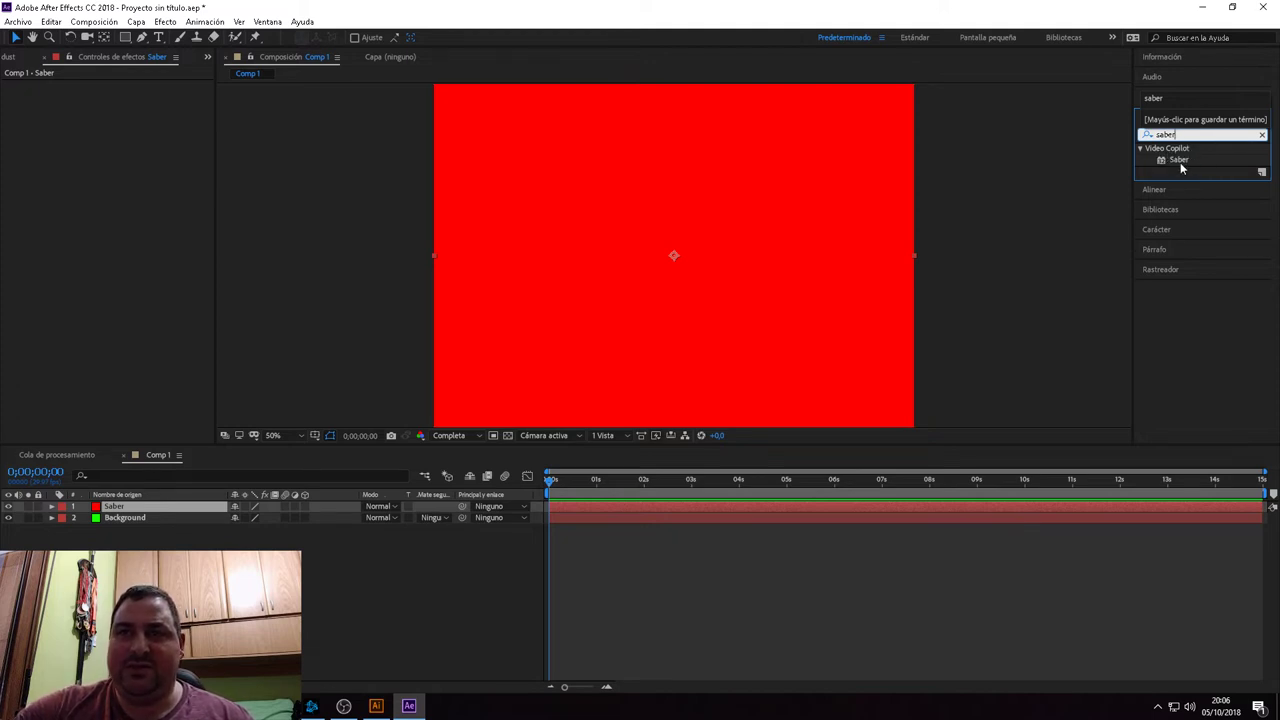
drag(1185, 165, 671, 263)
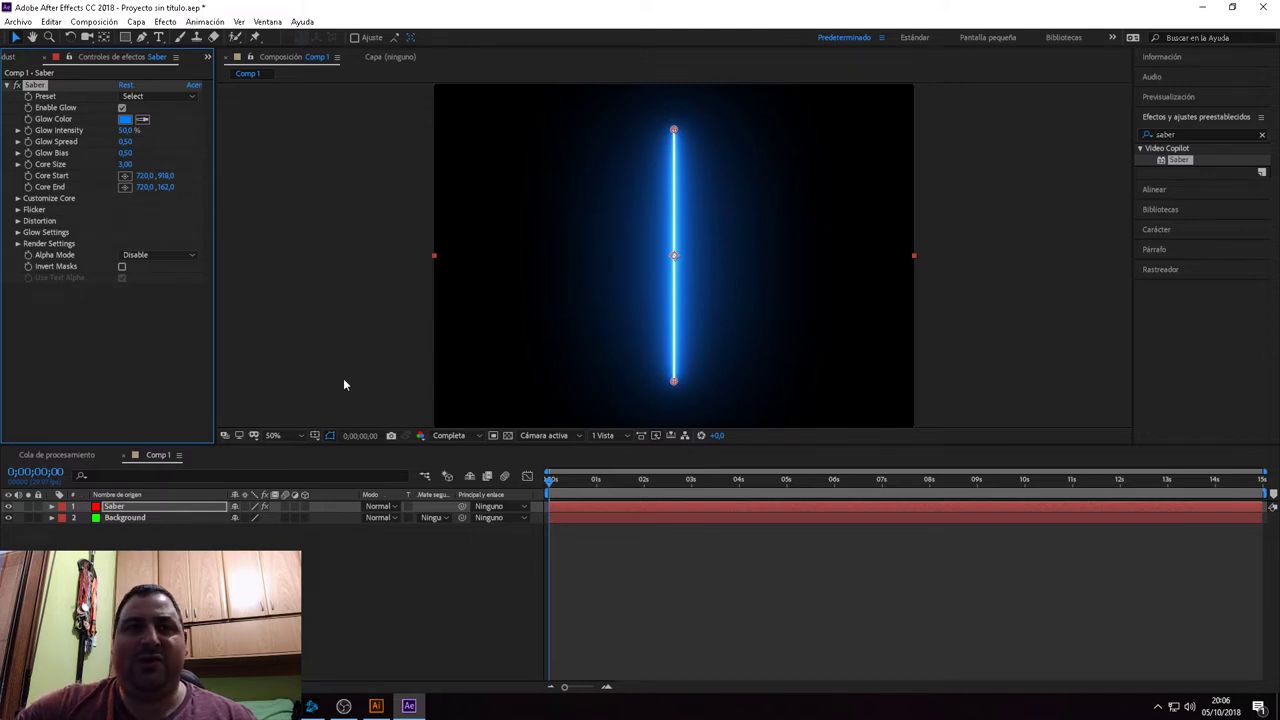
click(307, 576)
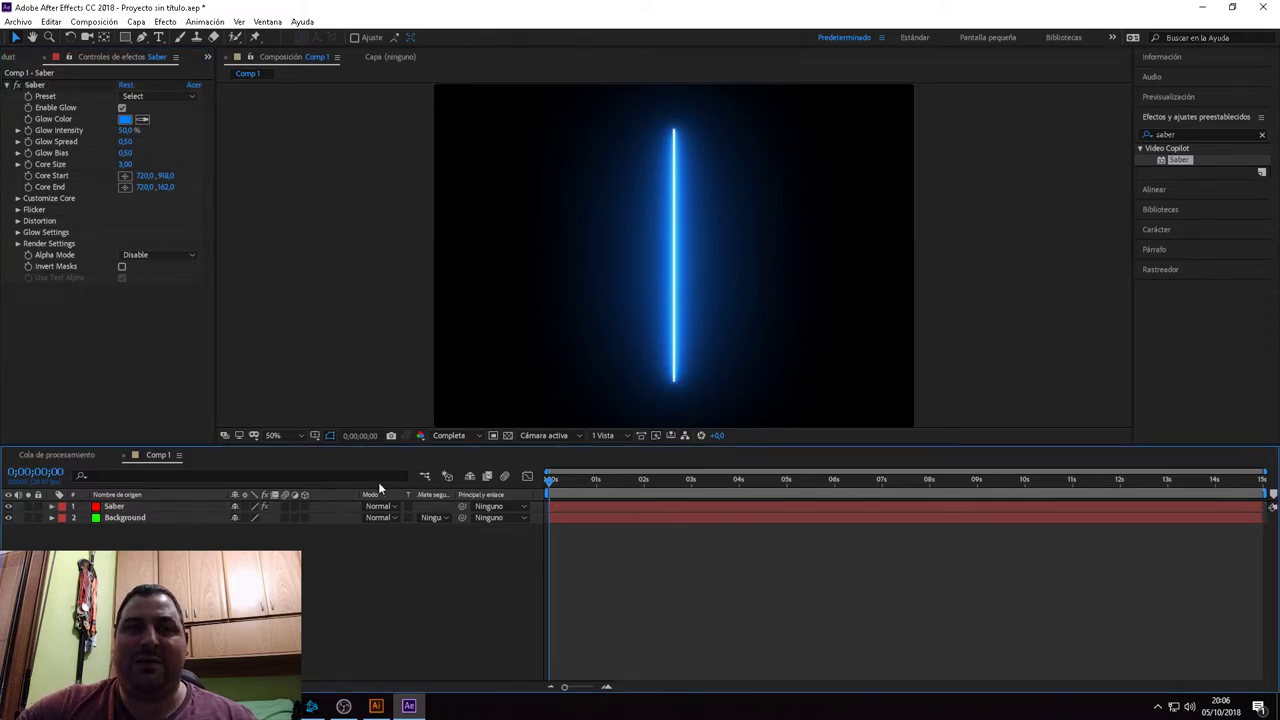
click(376, 706)
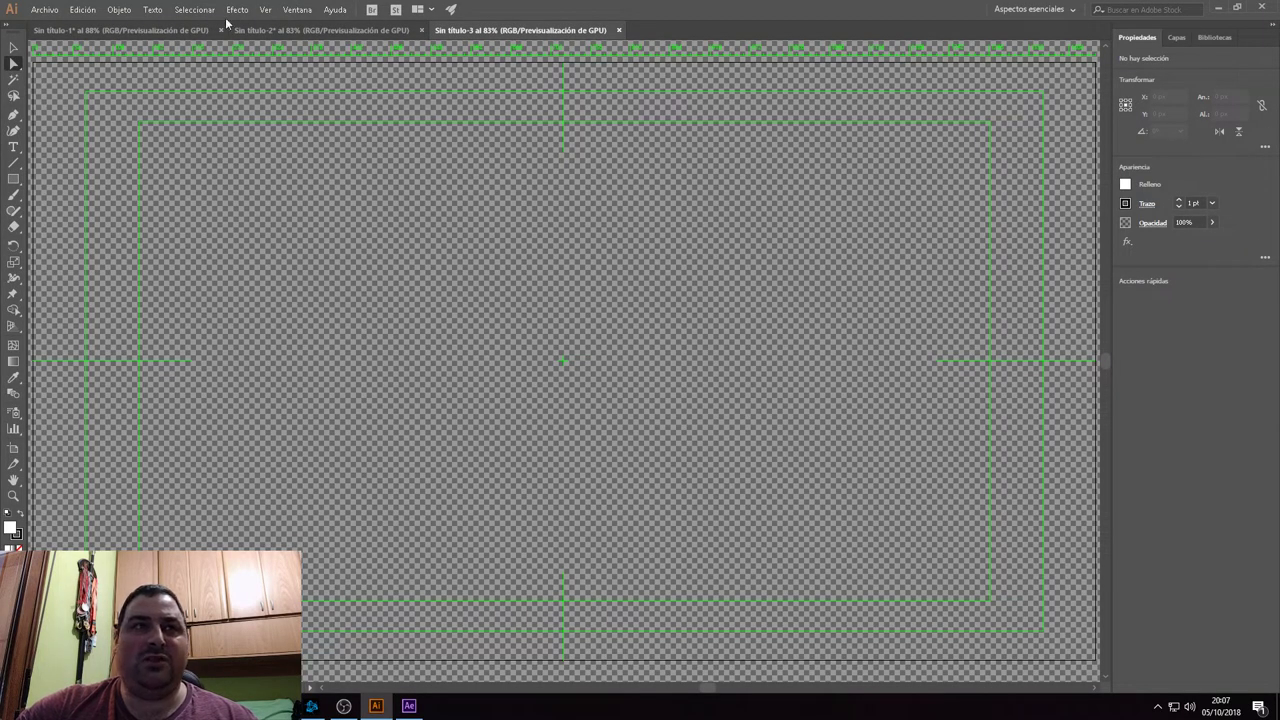
Choose the Type tool, set a large font size, and place a text object on the artboard.
click(14, 149)
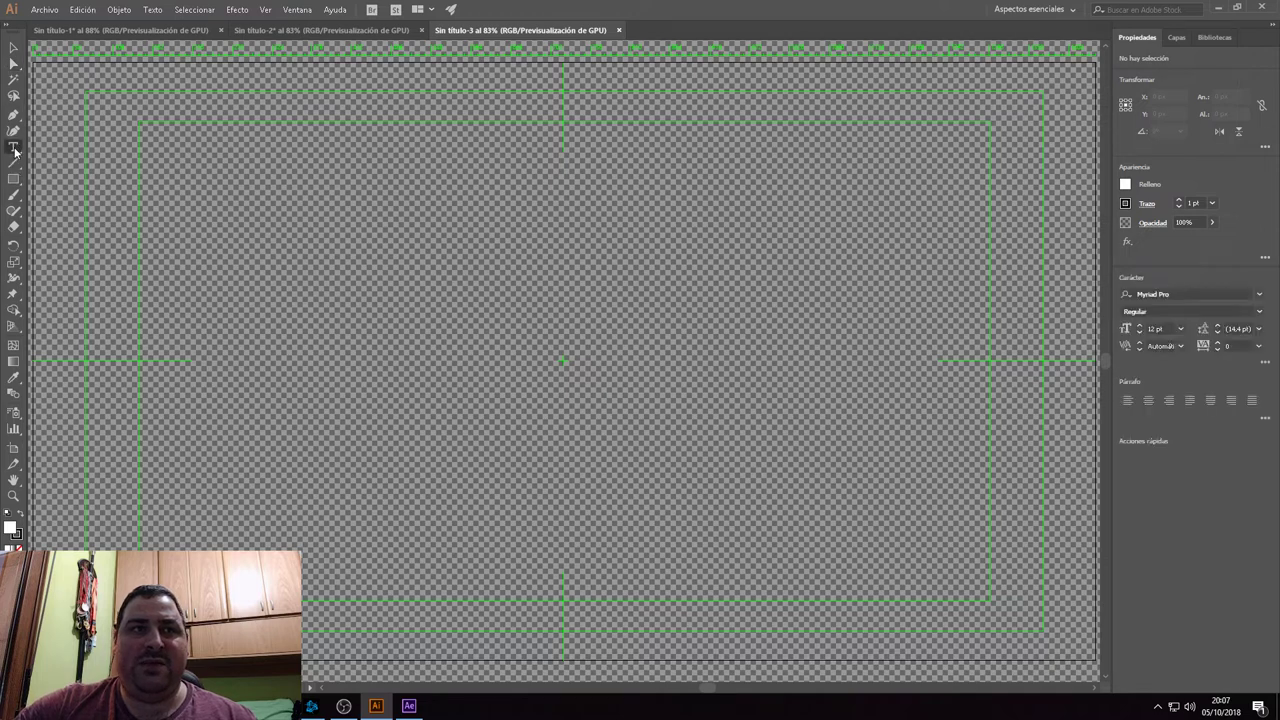
click(1181, 330)
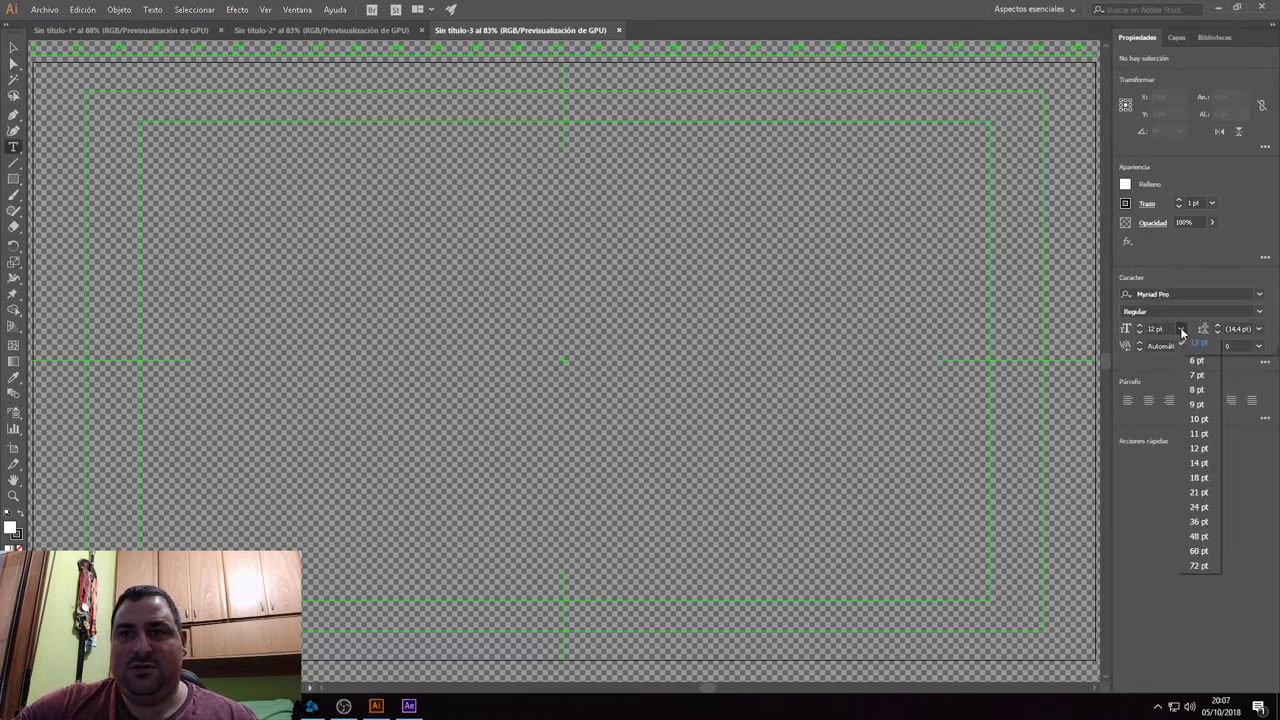
click(1160, 328)
double_click(1160, 328)
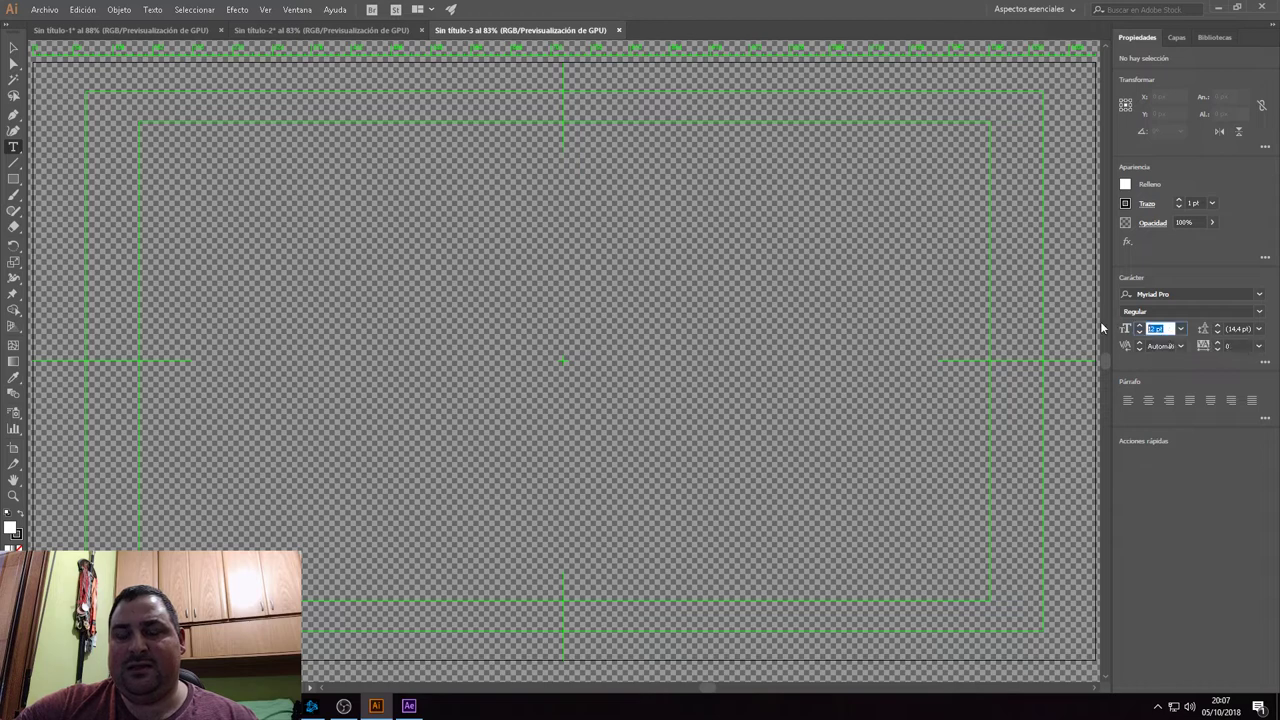
text(200)
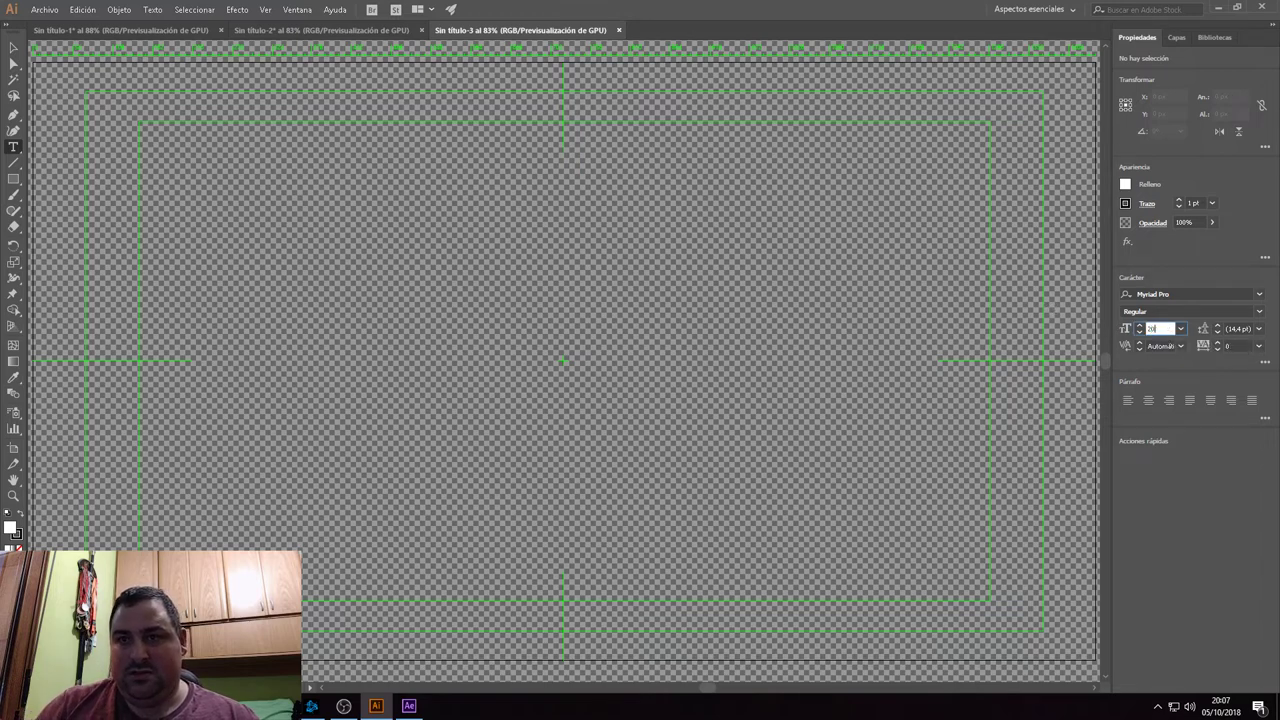
key(Return)
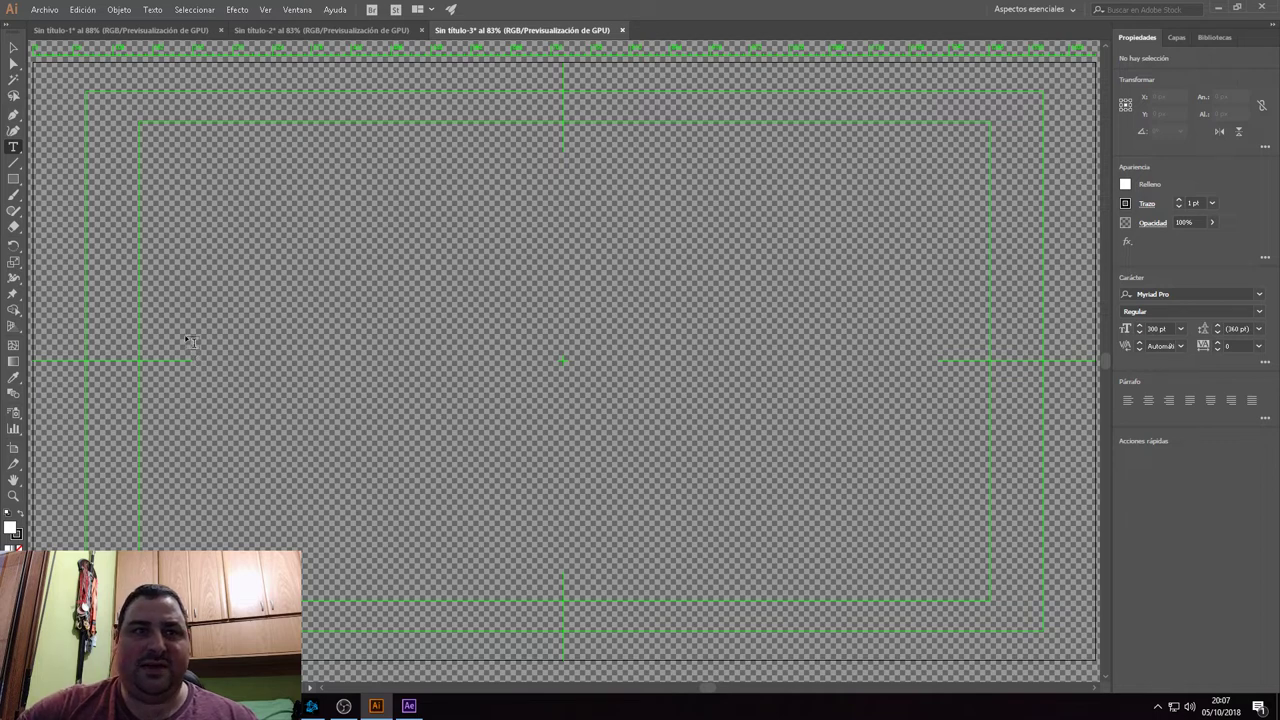
click(200, 348)
Replace the Lorem ipsum placeholder with 'Aldebaran' and convert it to outlines.
drag(224, 304, 1028, 273)
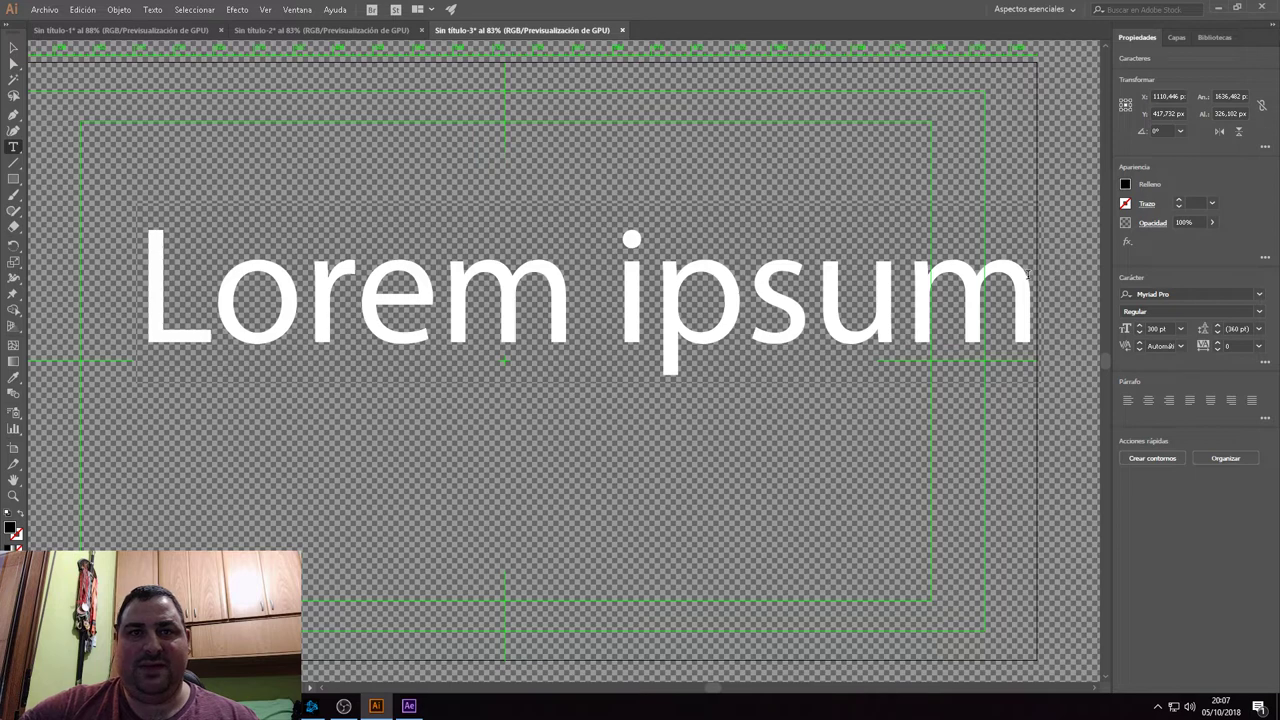
text(Aldebar)
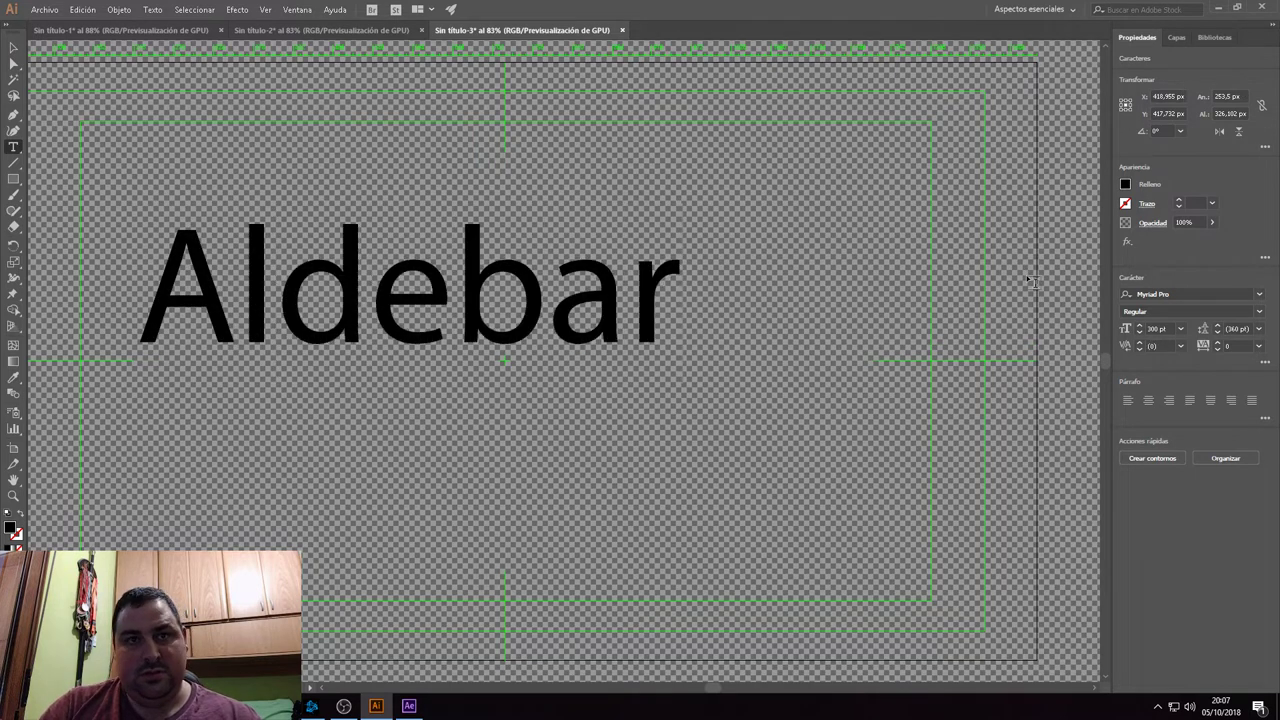
text(an)
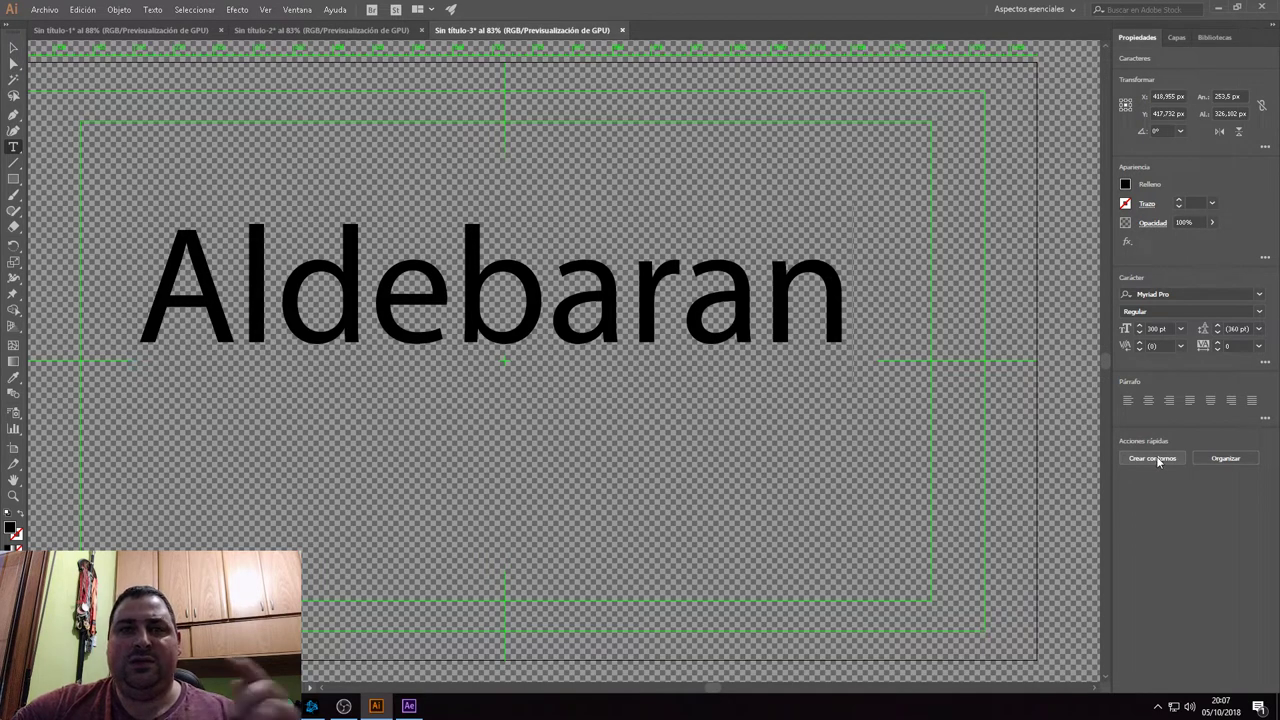
click(1155, 460)
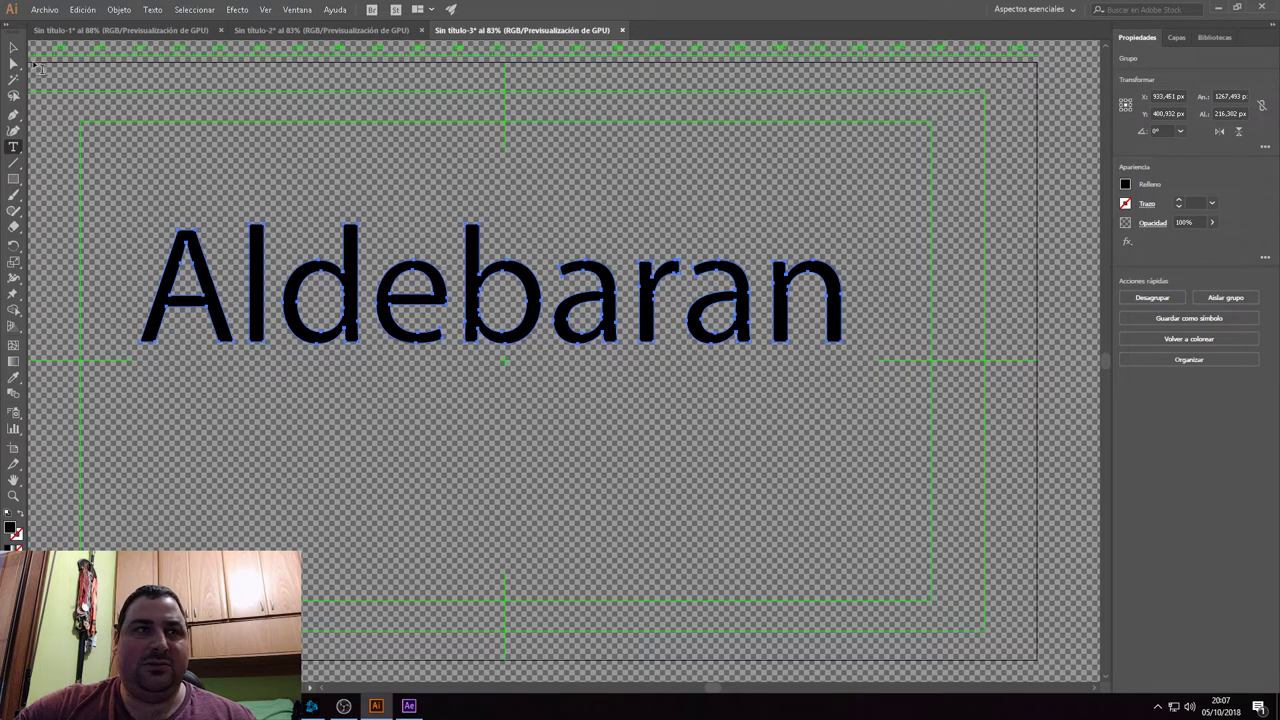
Select the outlined Aldebaran group and copy it with Edit > Copy.
click(13, 63)
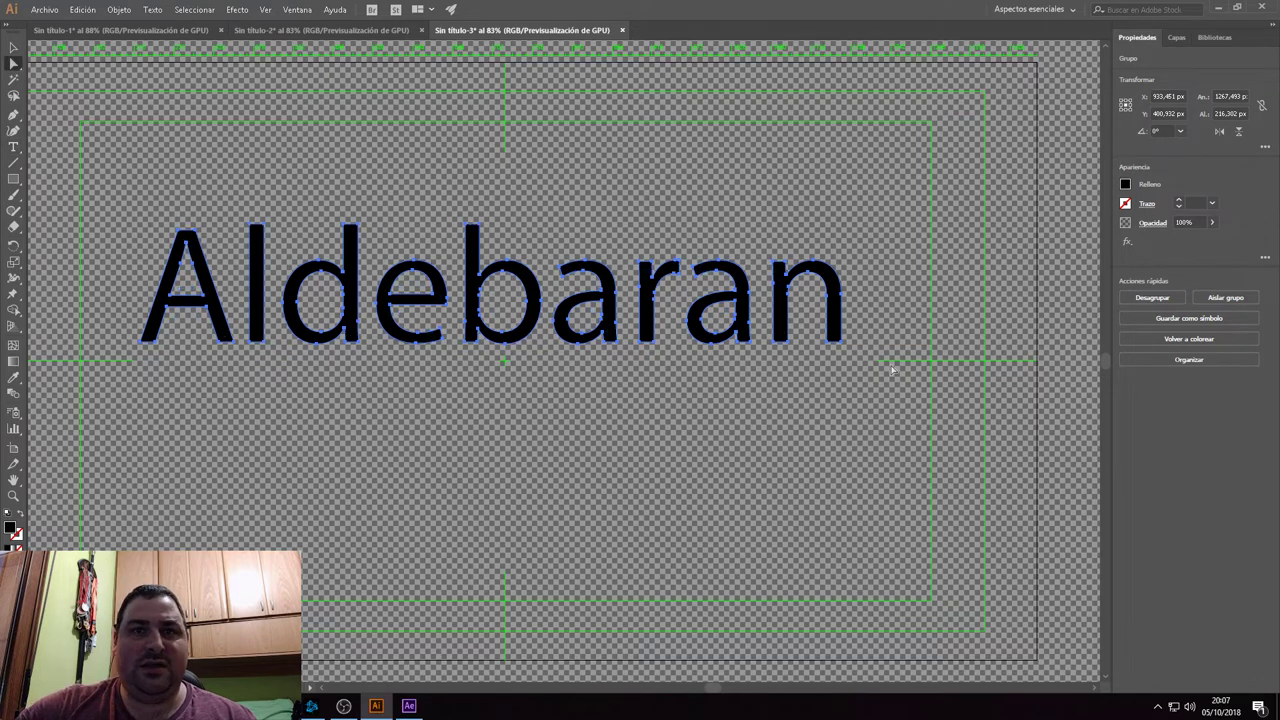
key(v)
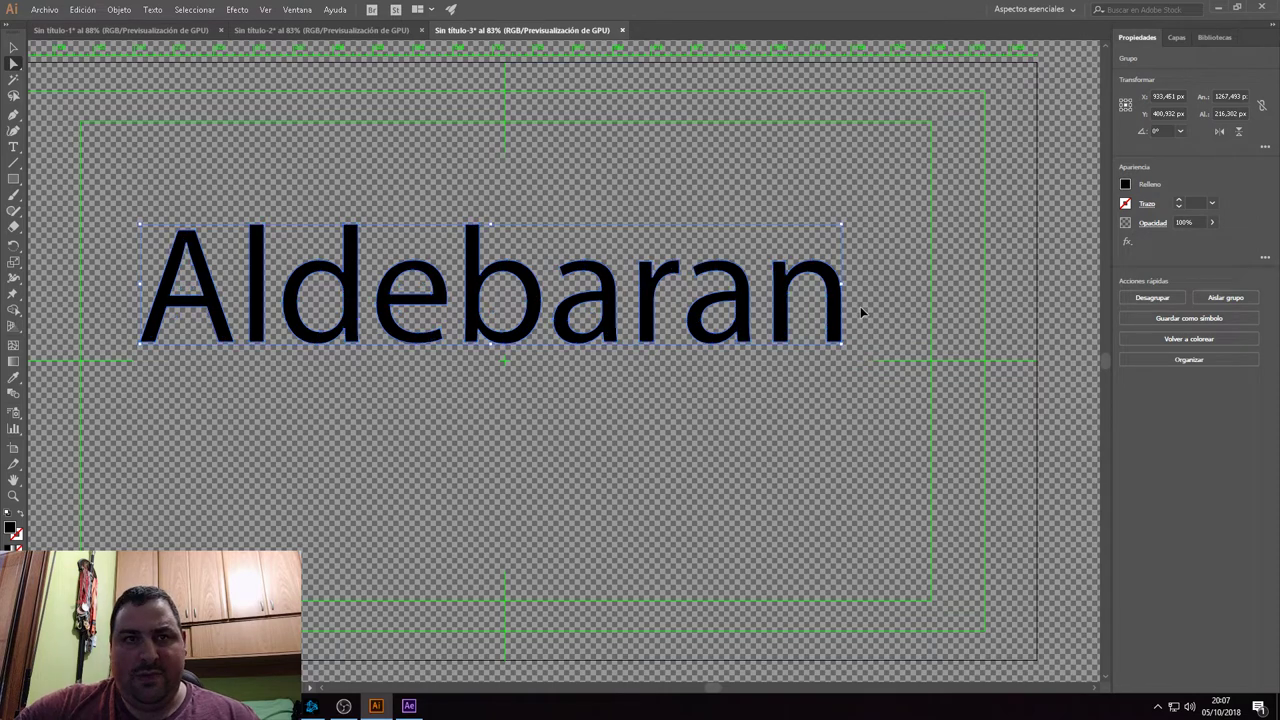
click(82, 9)
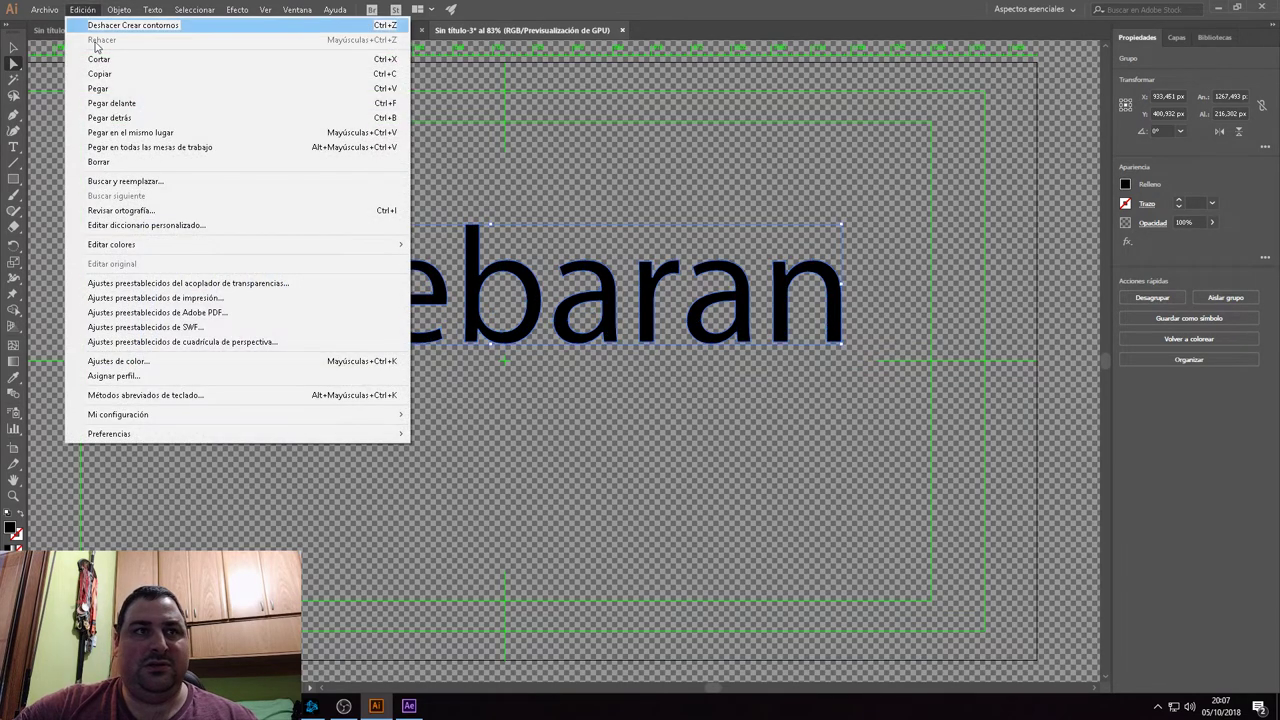
click(127, 76)
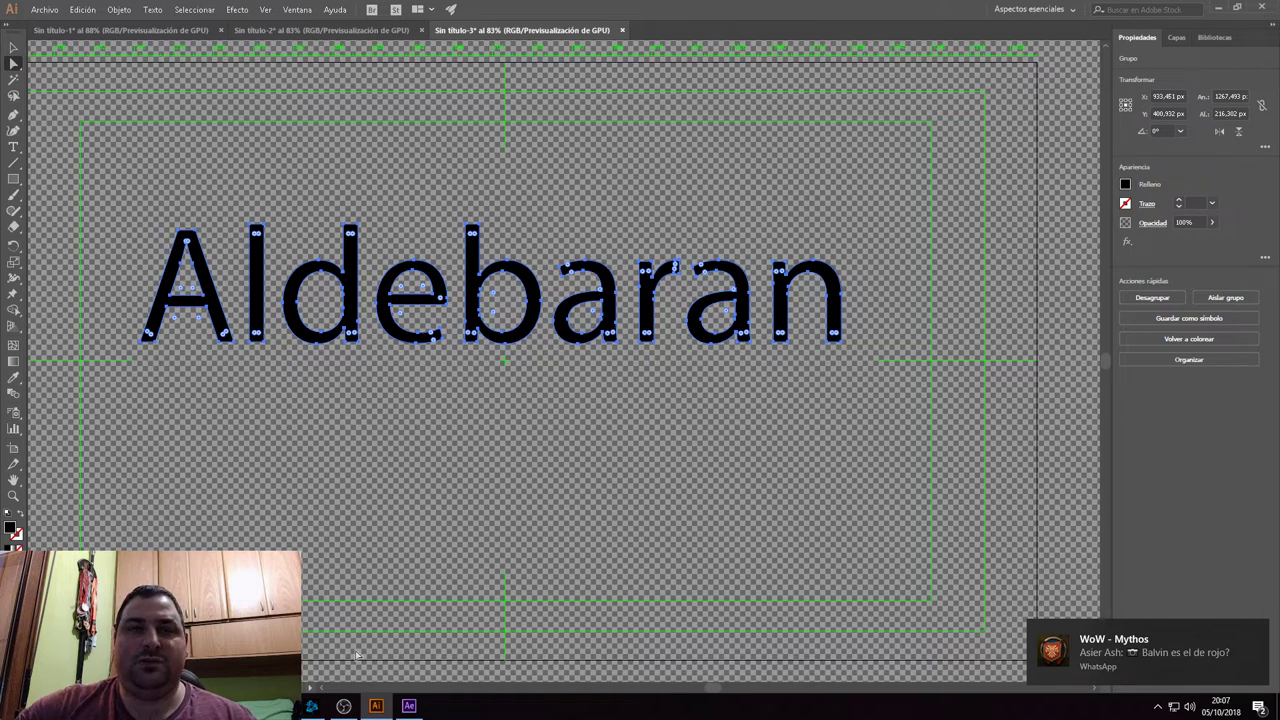
mouse_move(409, 706)
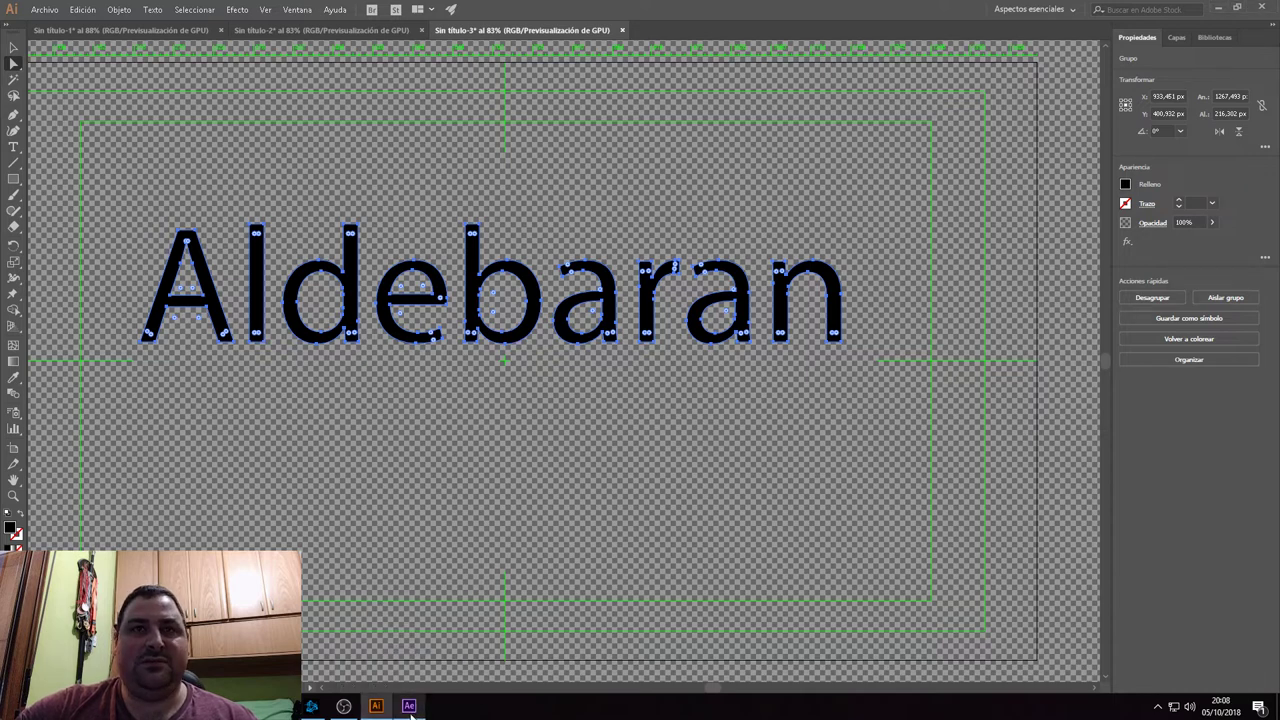
Return to After Effects and paste the Aldebaran outlines as masks onto the expanded Saber layer.
click(1218, 9)
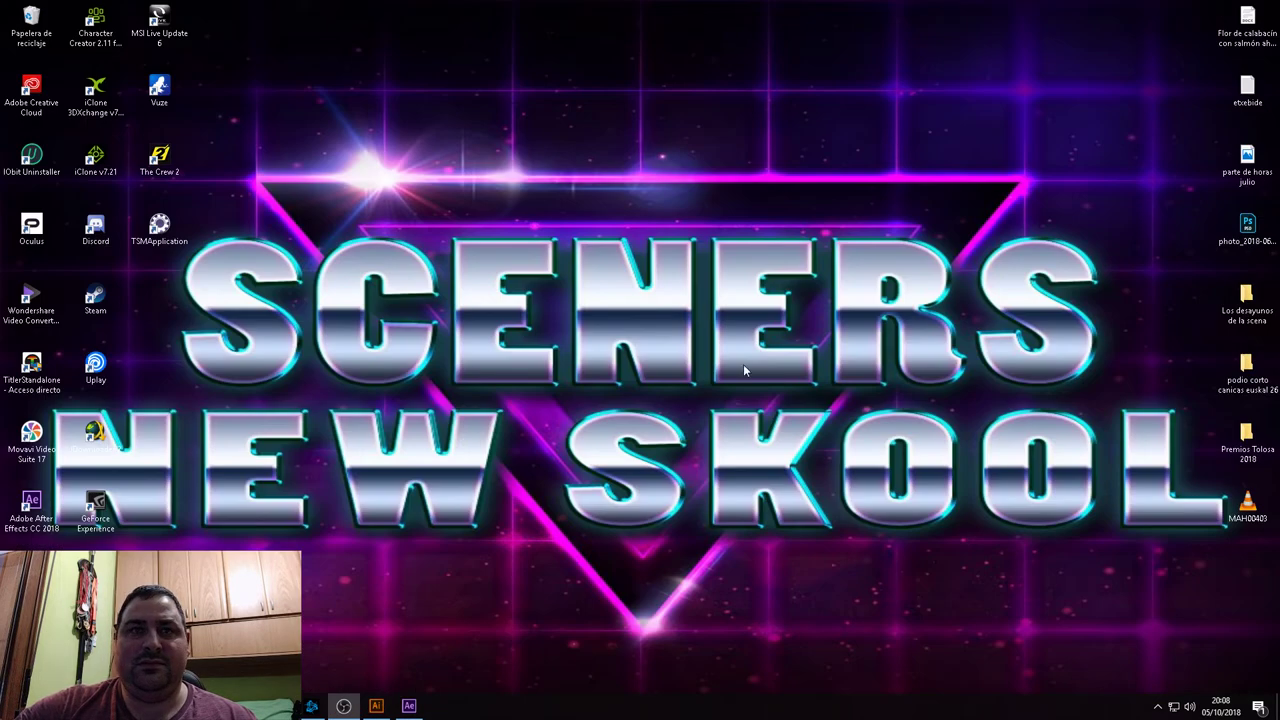
click(409, 706)
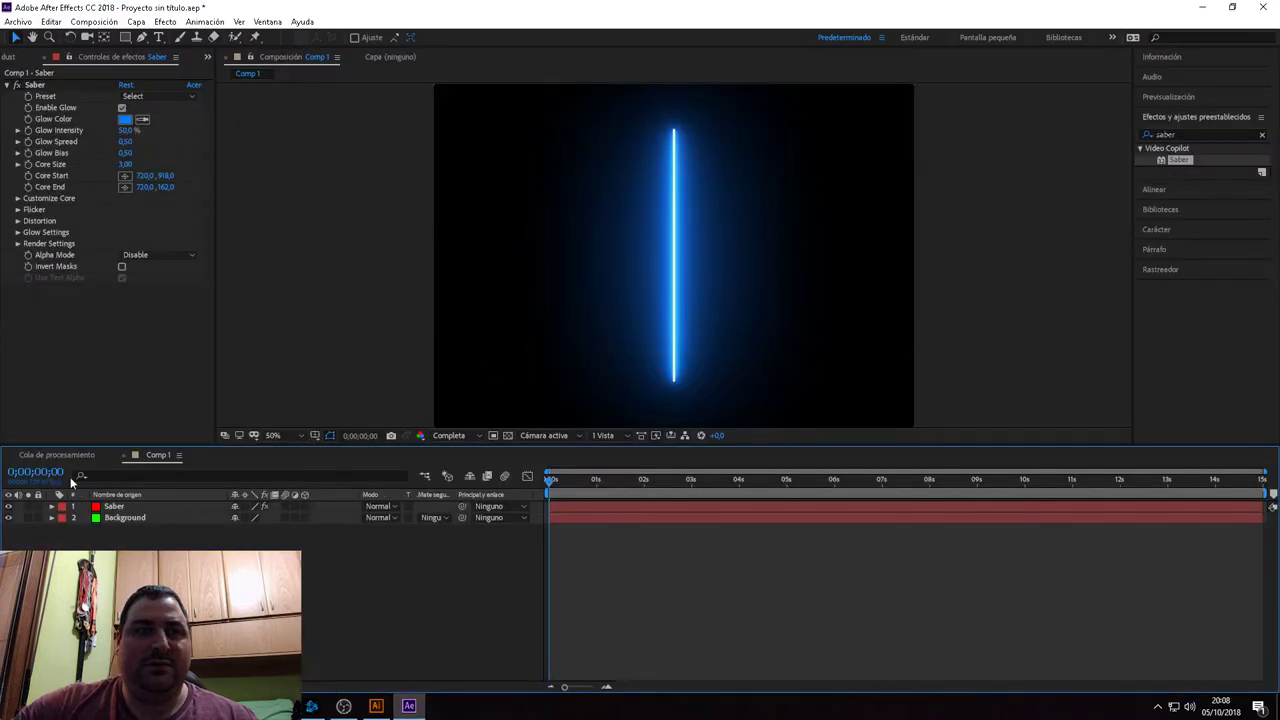
click(112, 506)
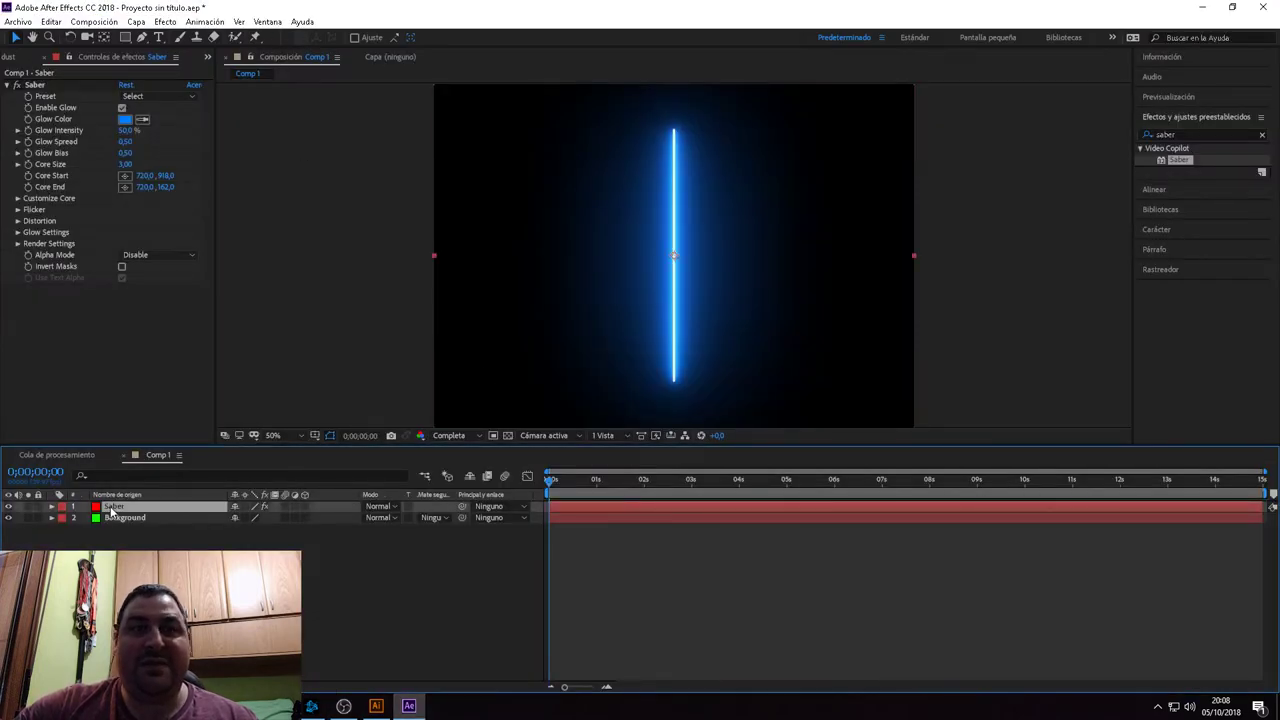
click(51, 507)
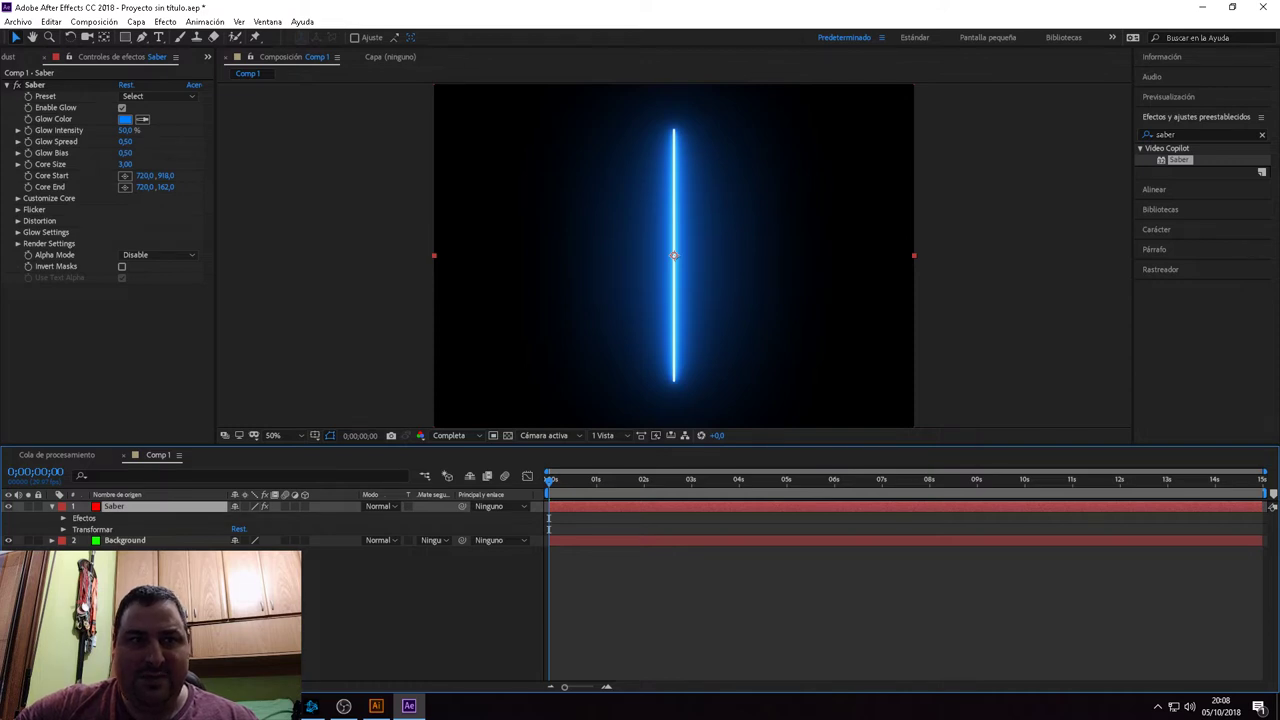
key(ctrl+v)
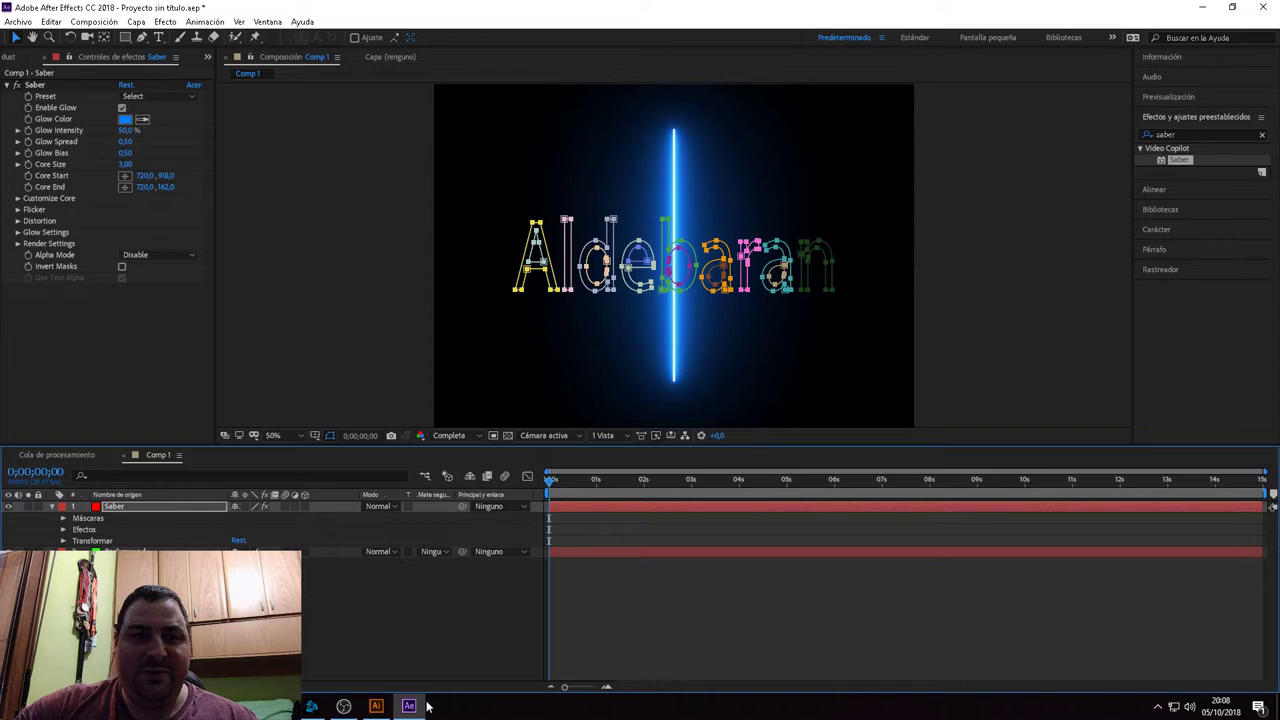
click(376, 706)
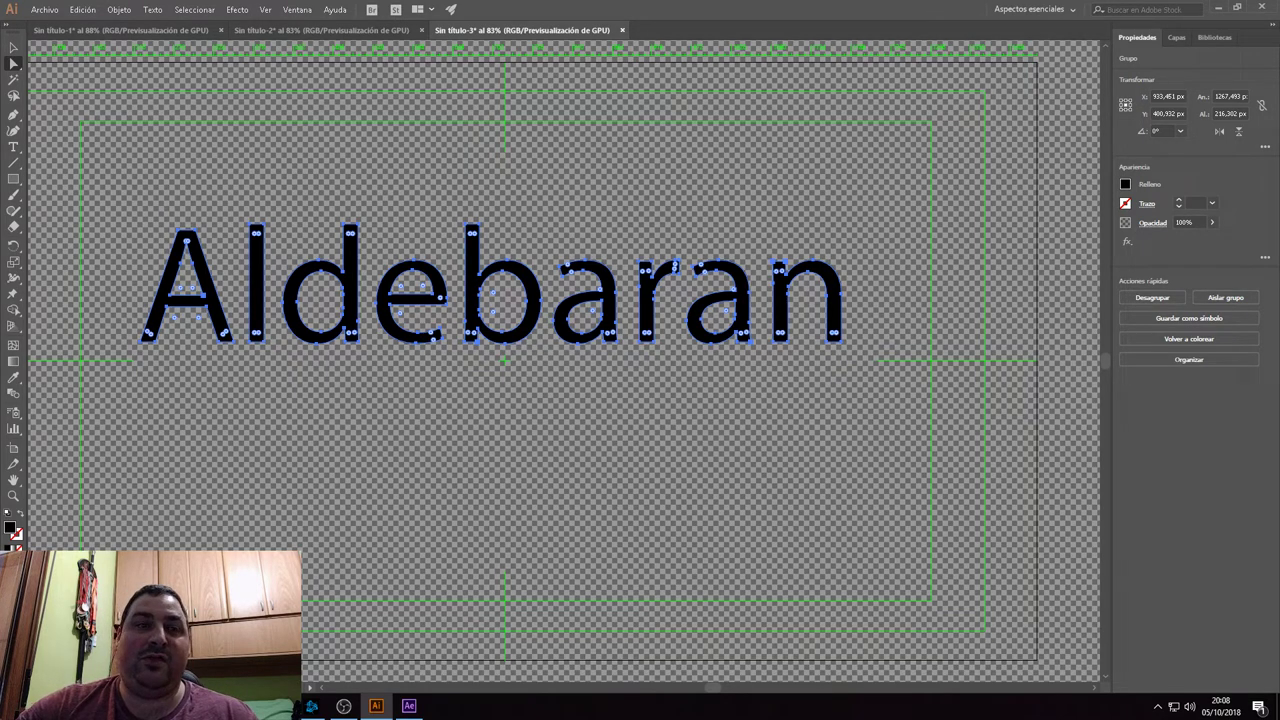
click(408, 706)
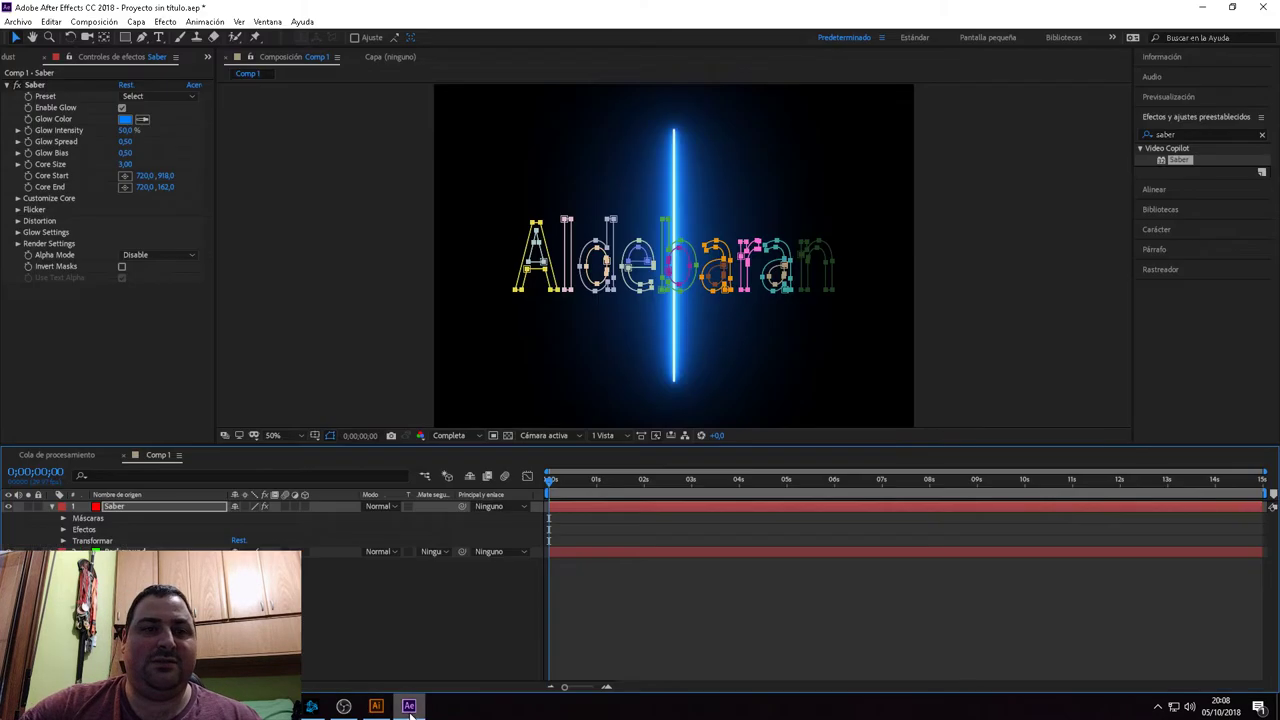
click(86, 518)
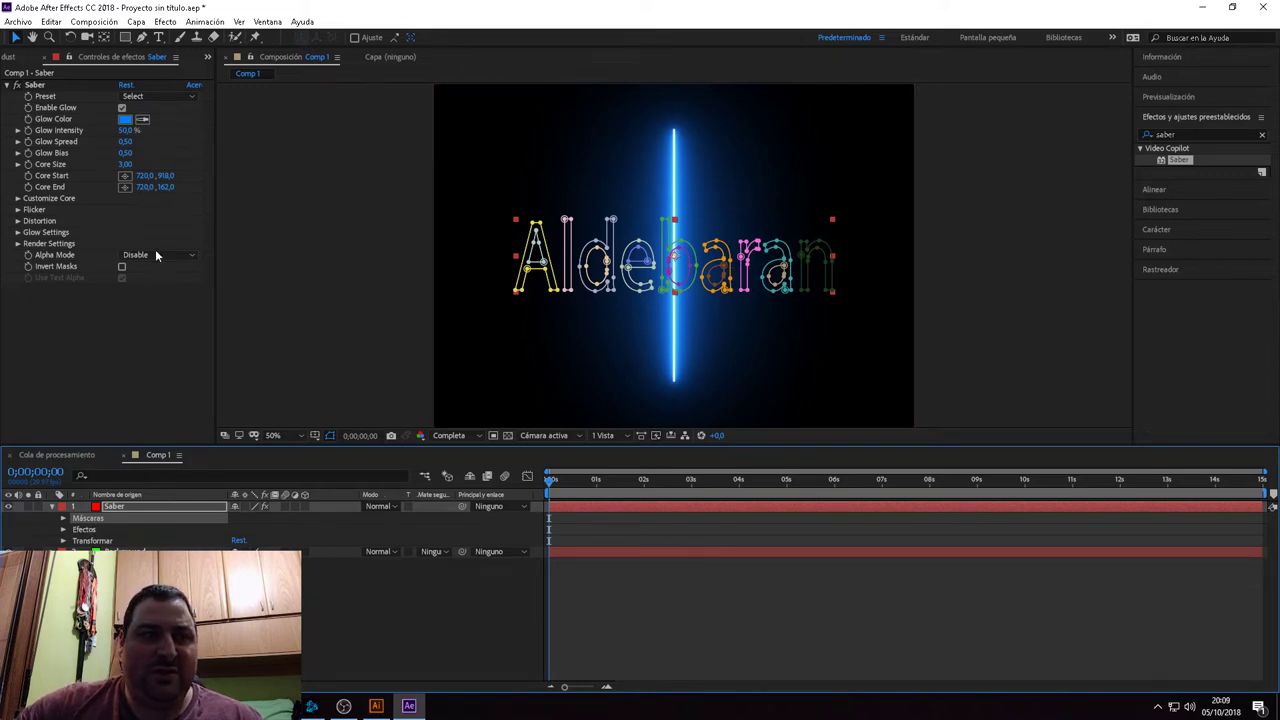
click(17, 199)
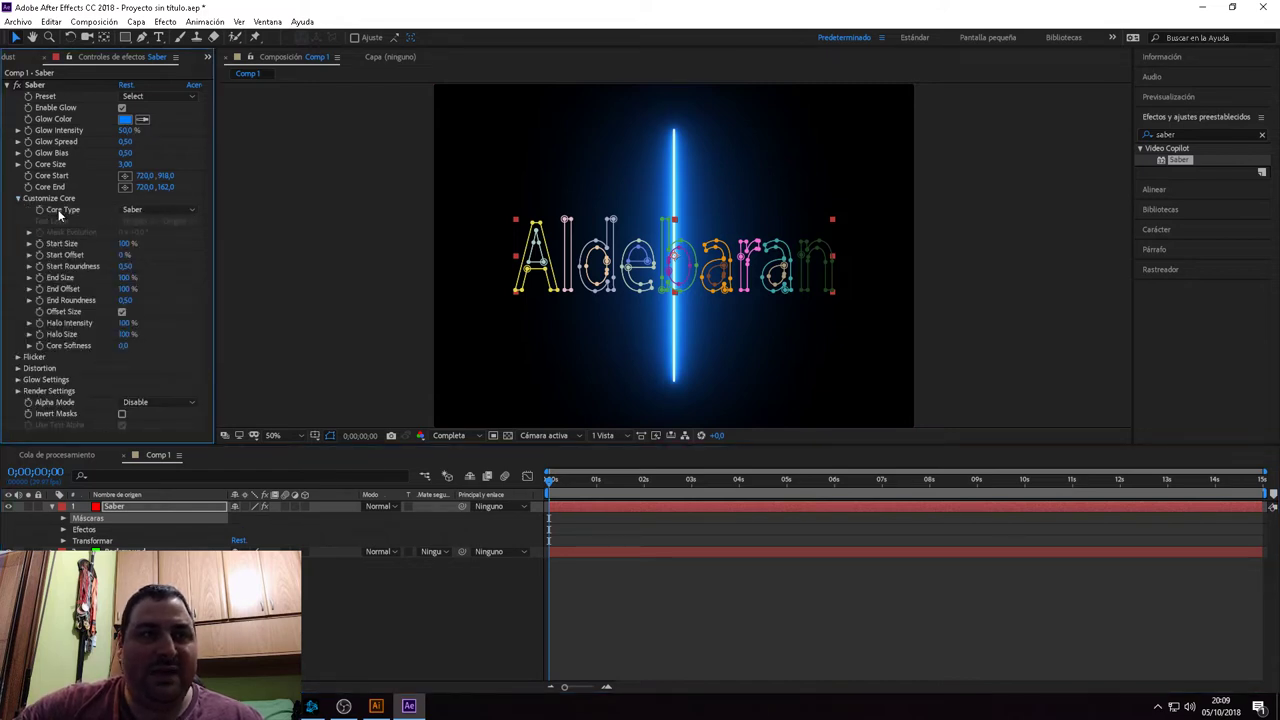
Set the Saber Core Type to Layer Masks.
click(147, 209)
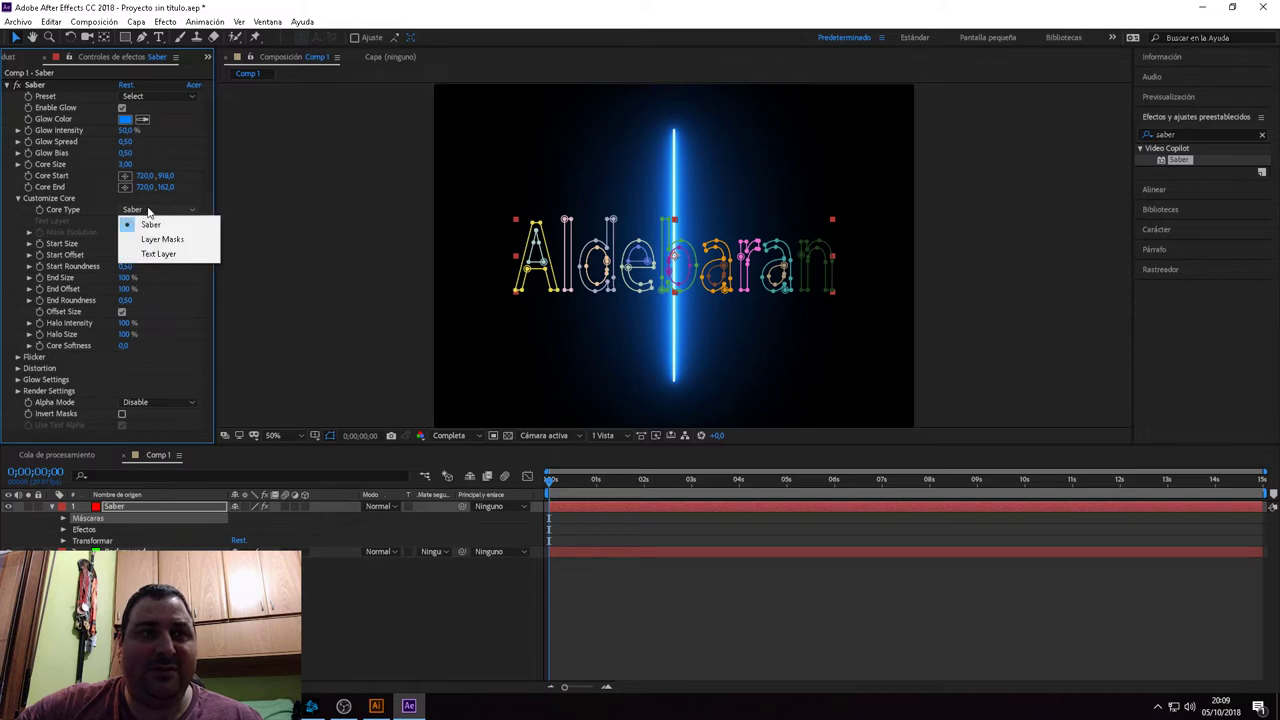
key(Escape)
click(158, 209)
click(162, 231)
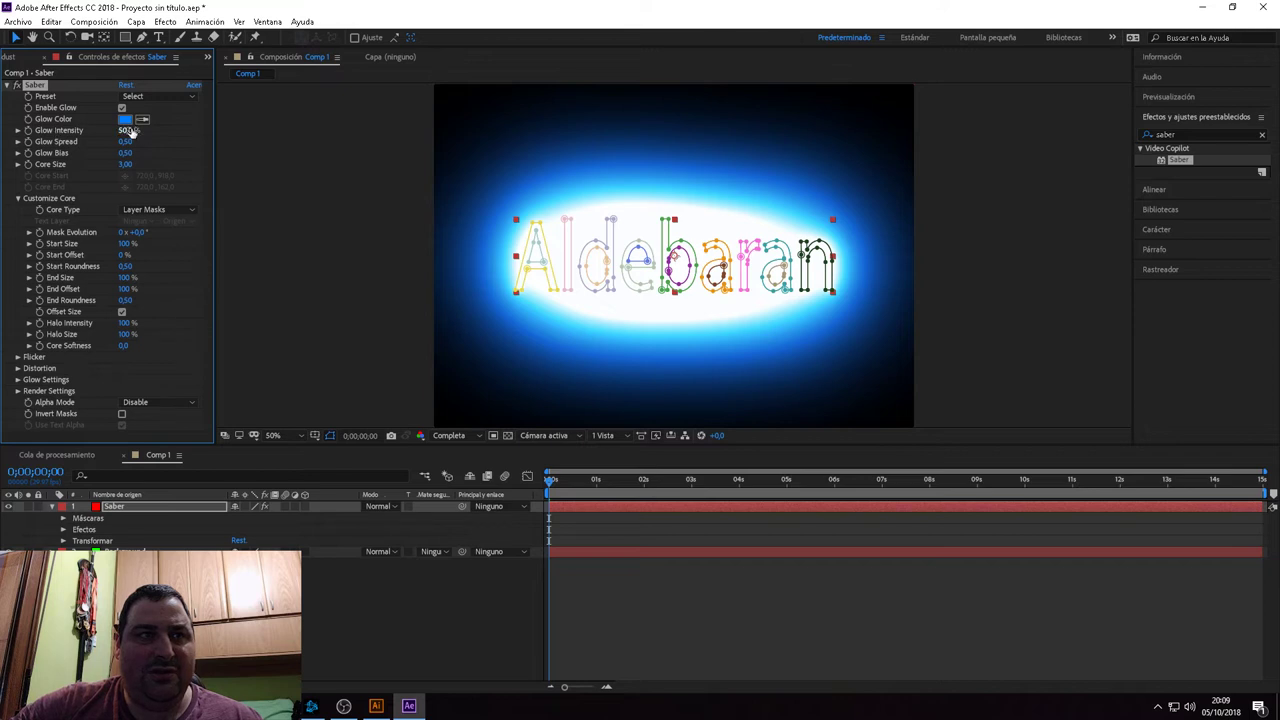
Adjust Glow Intensity down and up, settling at about 13%.
drag(126, 130, 107, 131)
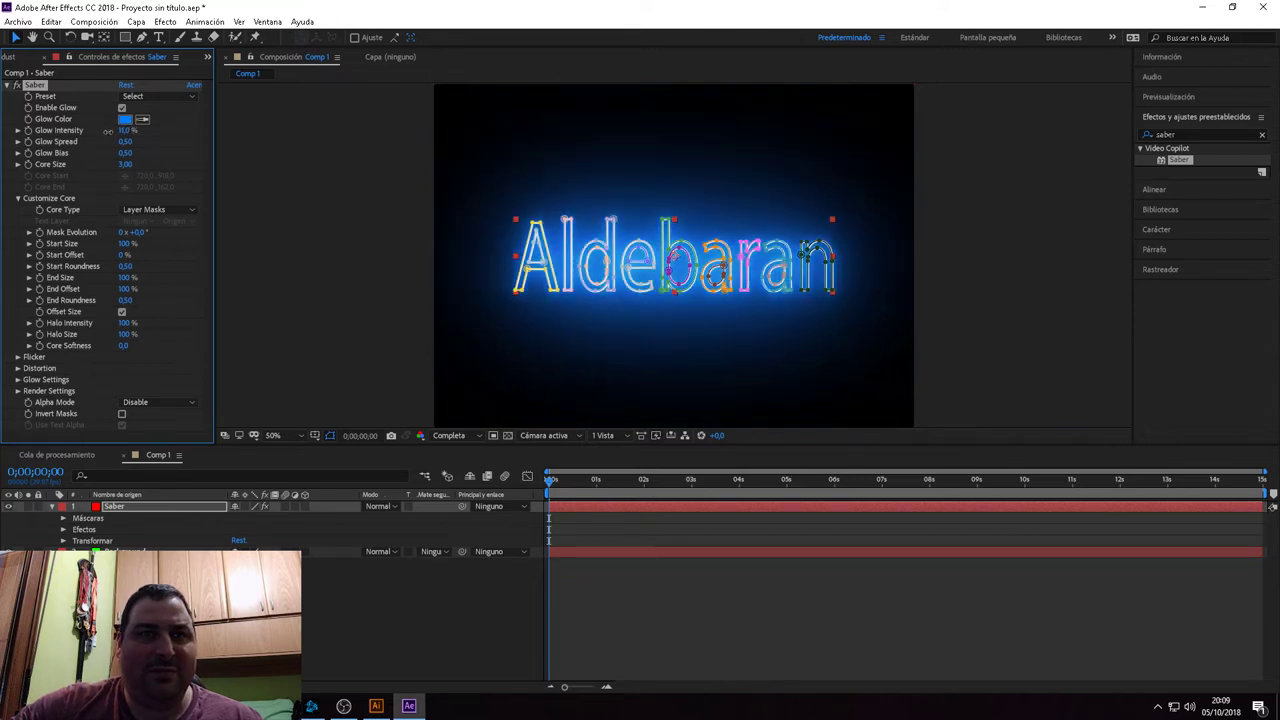
click(335, 246)
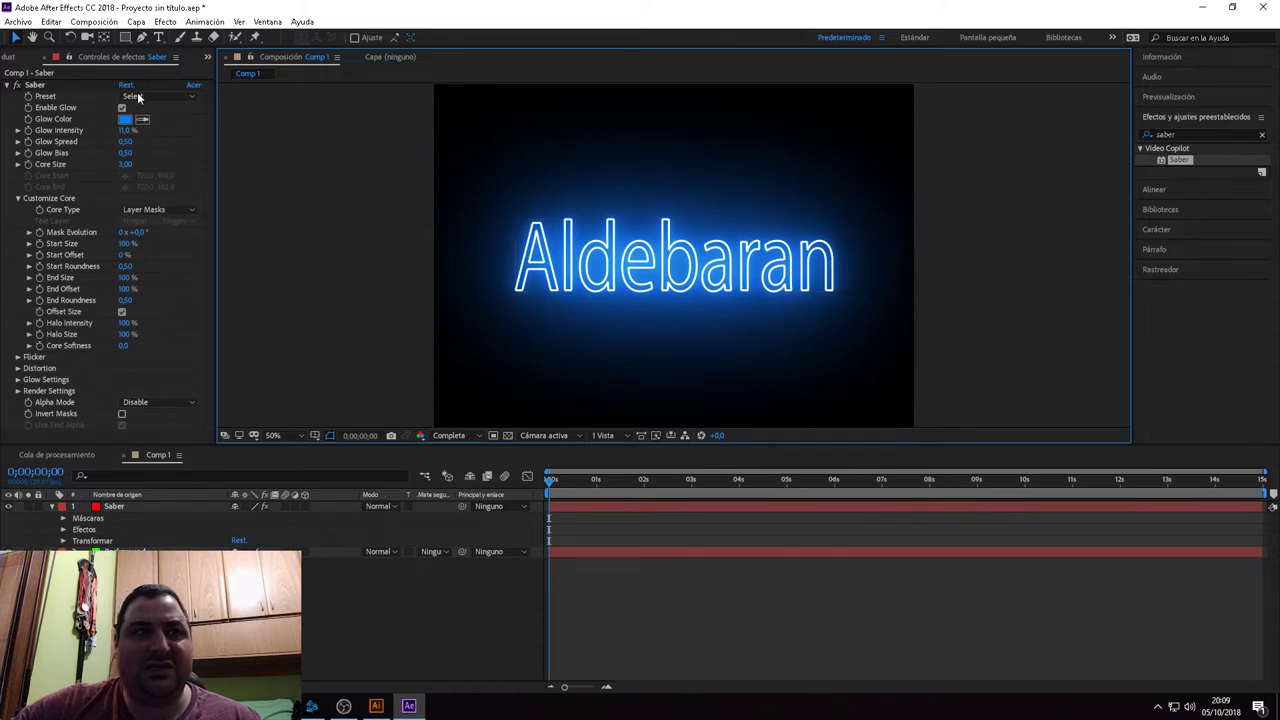
drag(128, 131, 138, 131)
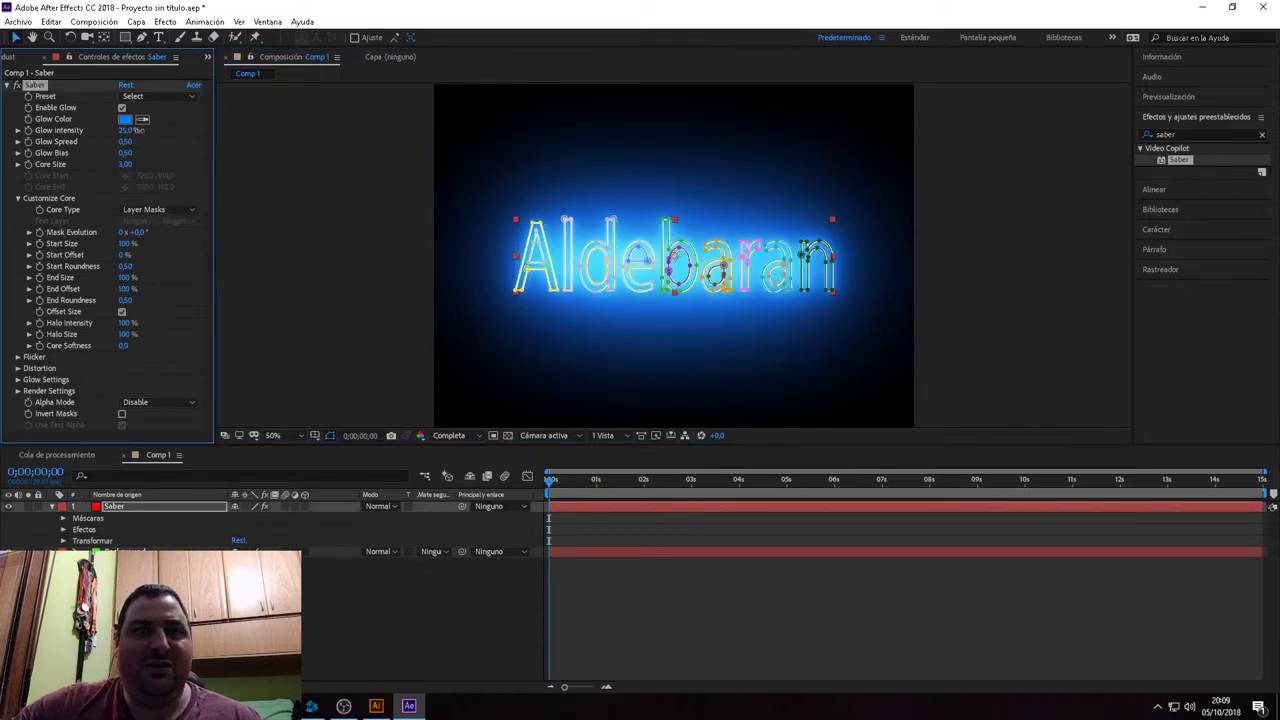
click(355, 241)
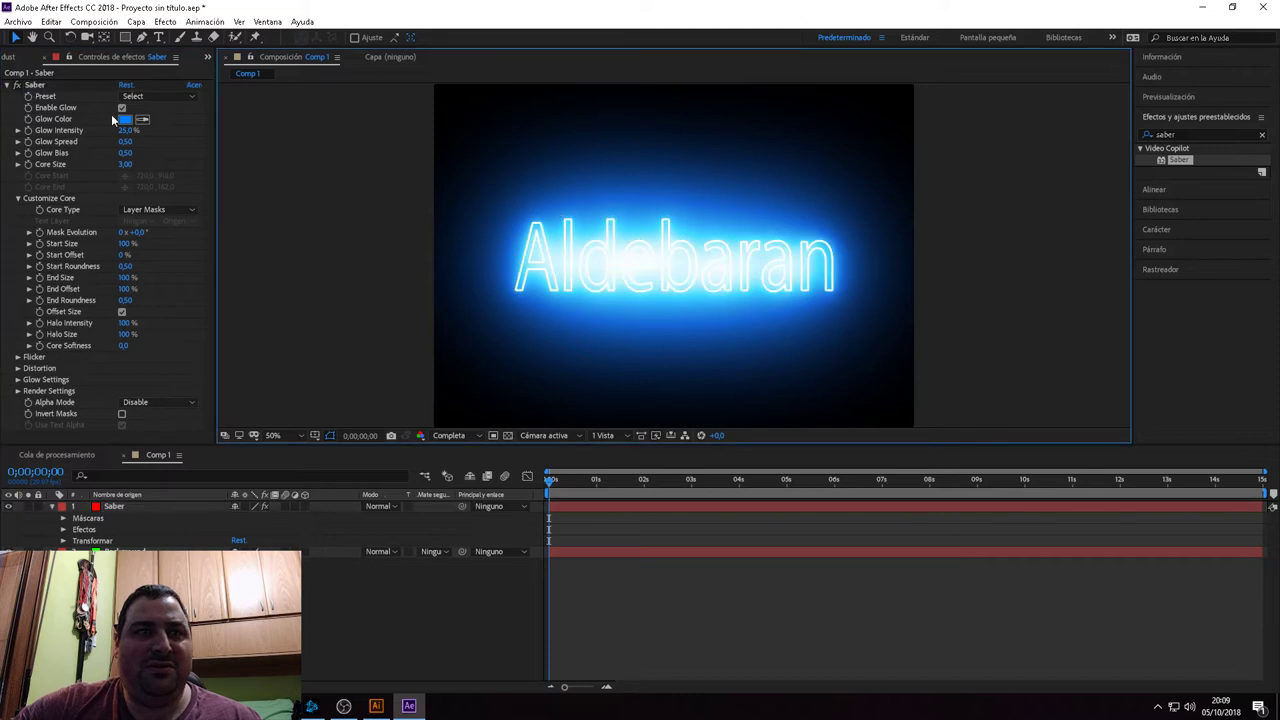
drag(125, 130, 108, 130)
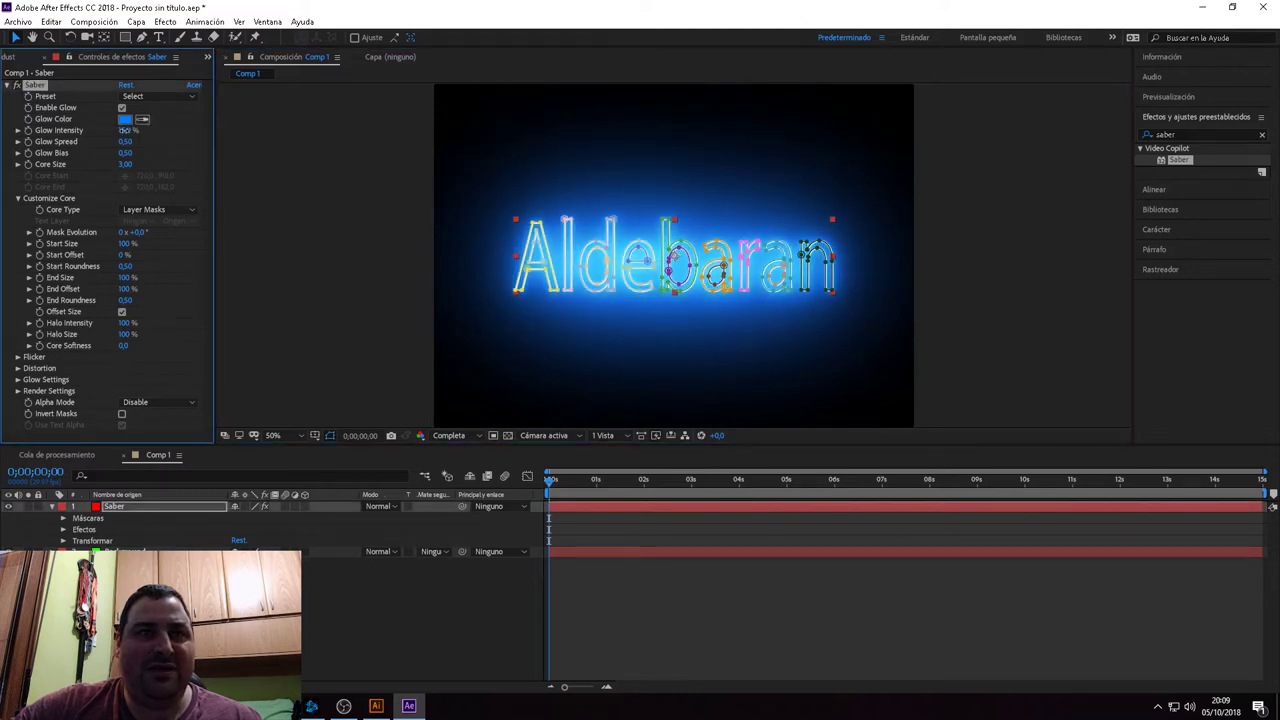
click(380, 269)
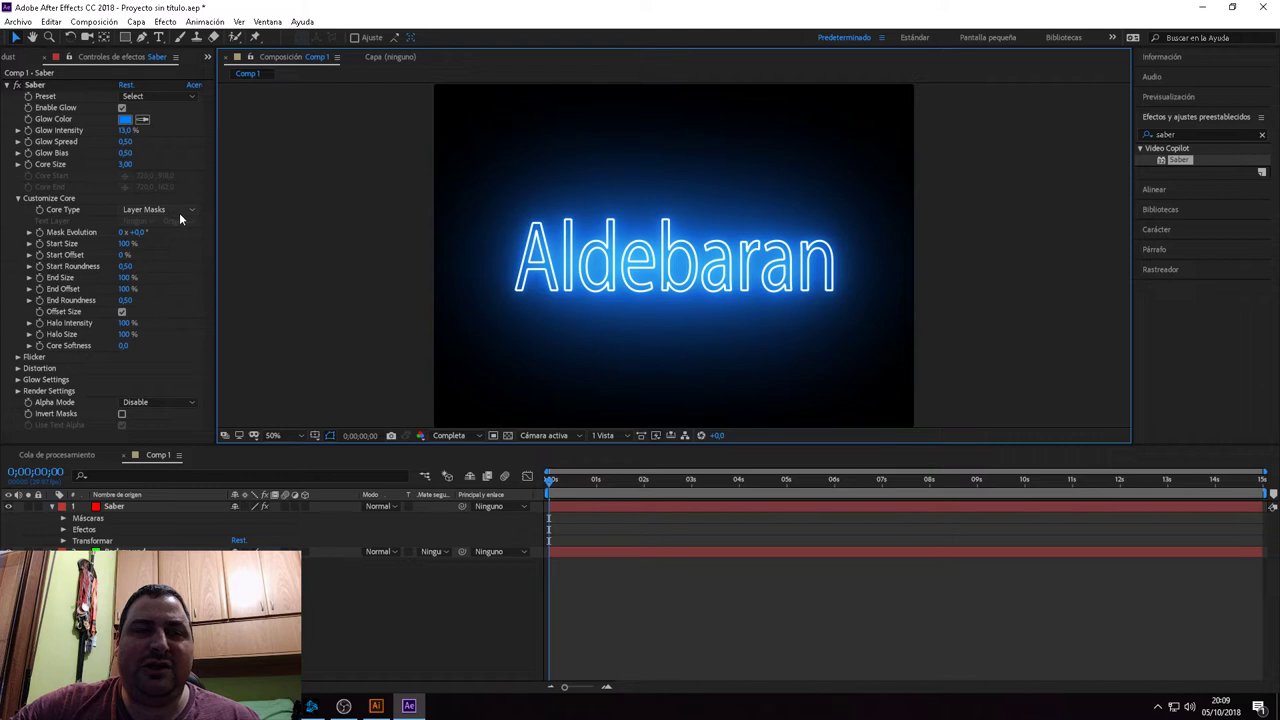
click(156, 97)
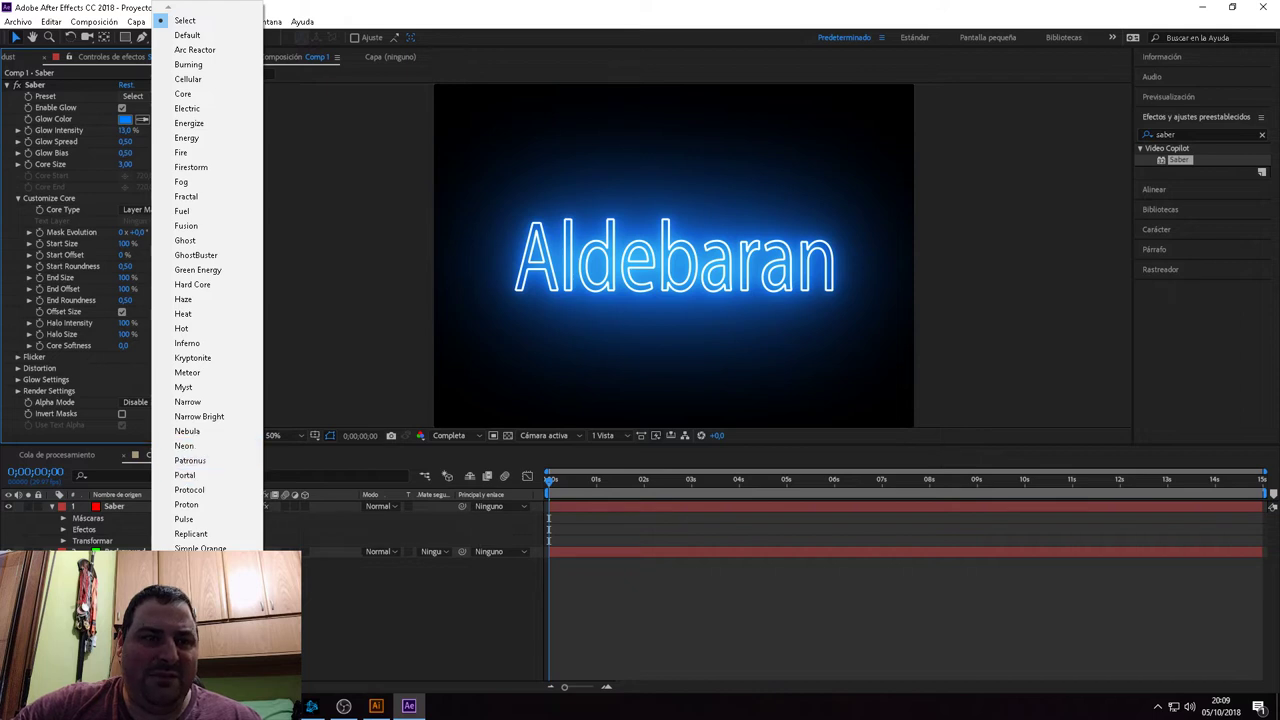
Preview the Fire Saber preset, then switch to Arc Reactor and scrub ahead to preview it.
click(185, 153)
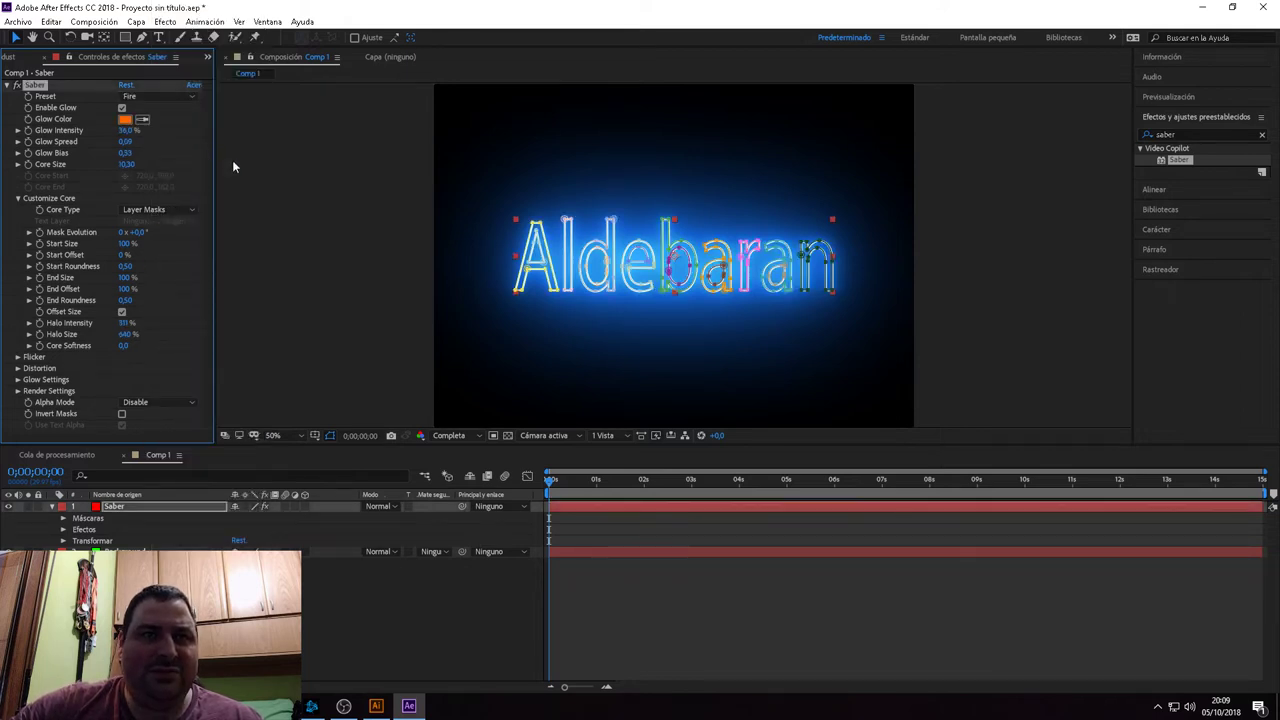
click(297, 242)
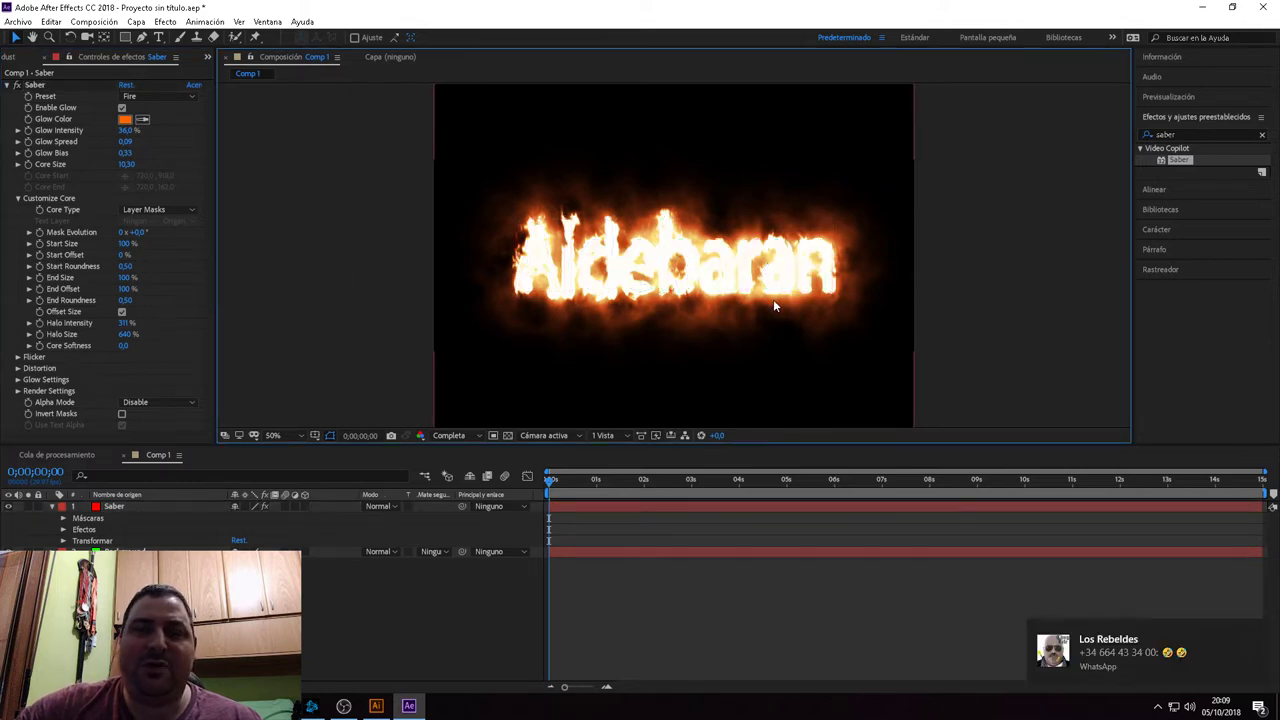
click(149, 95)
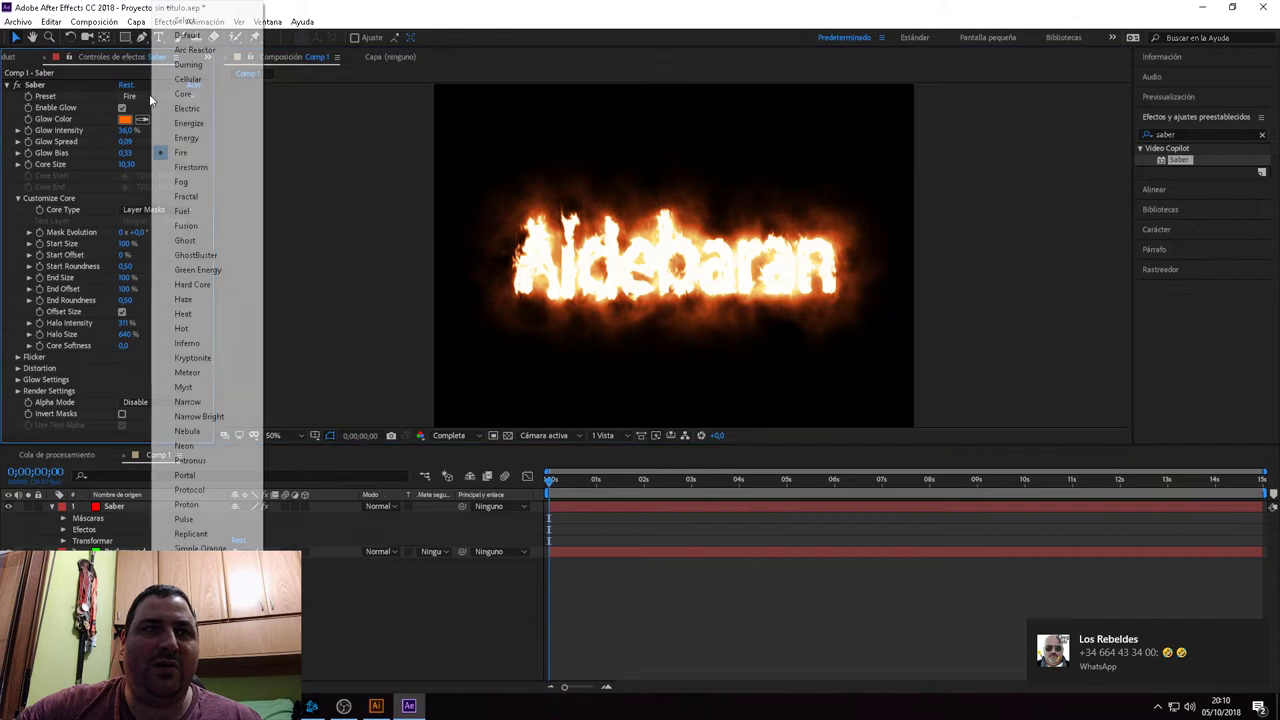
click(194, 50)
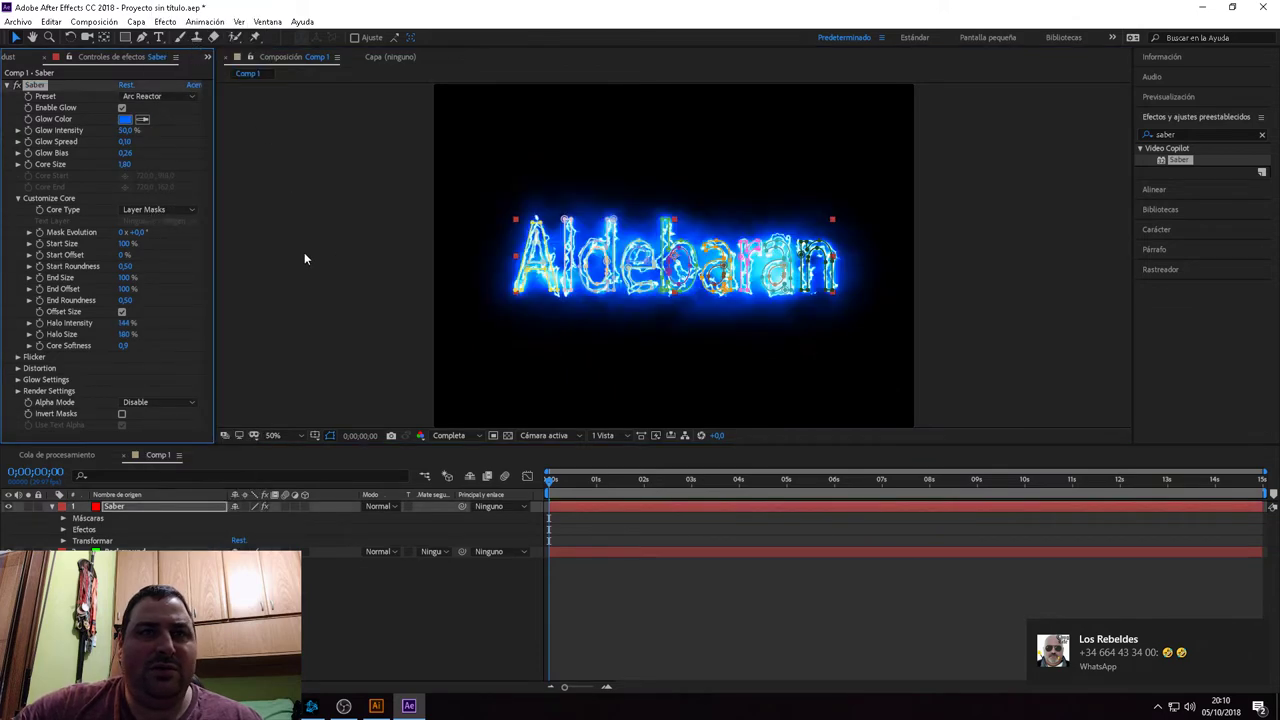
click(316, 253)
drag(575, 480, 709, 485)
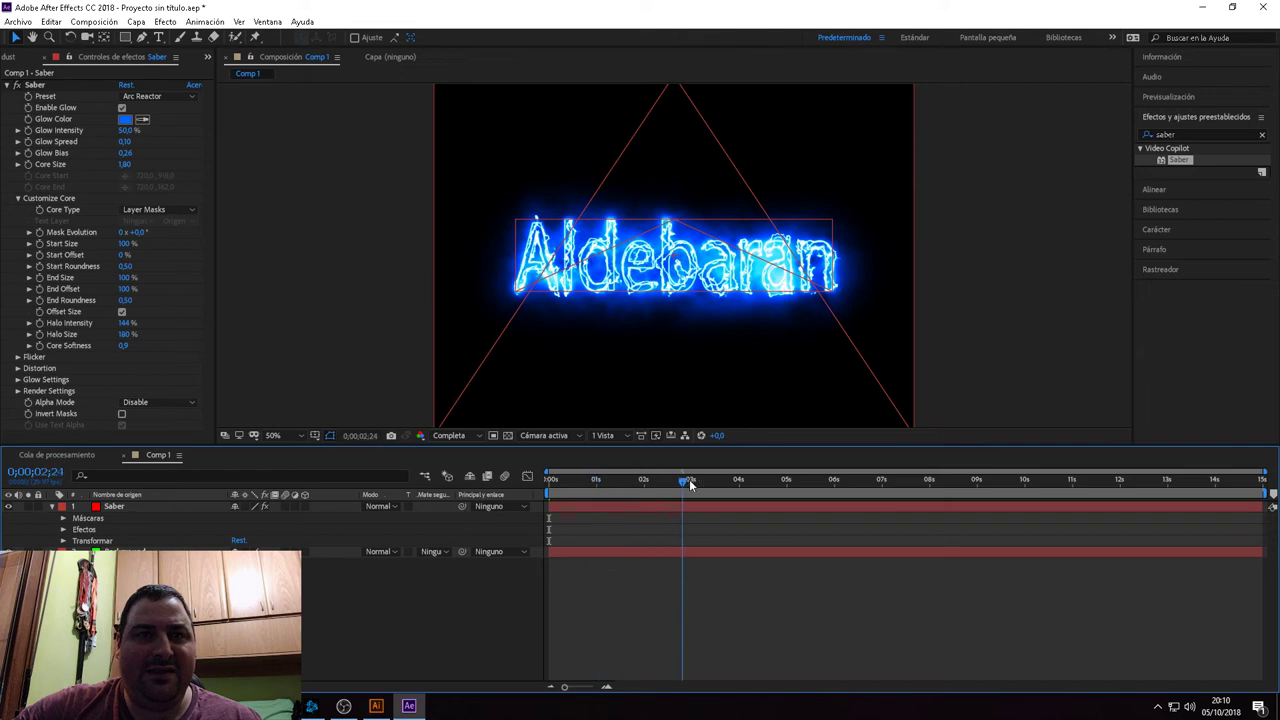
drag(744, 481, 796, 481)
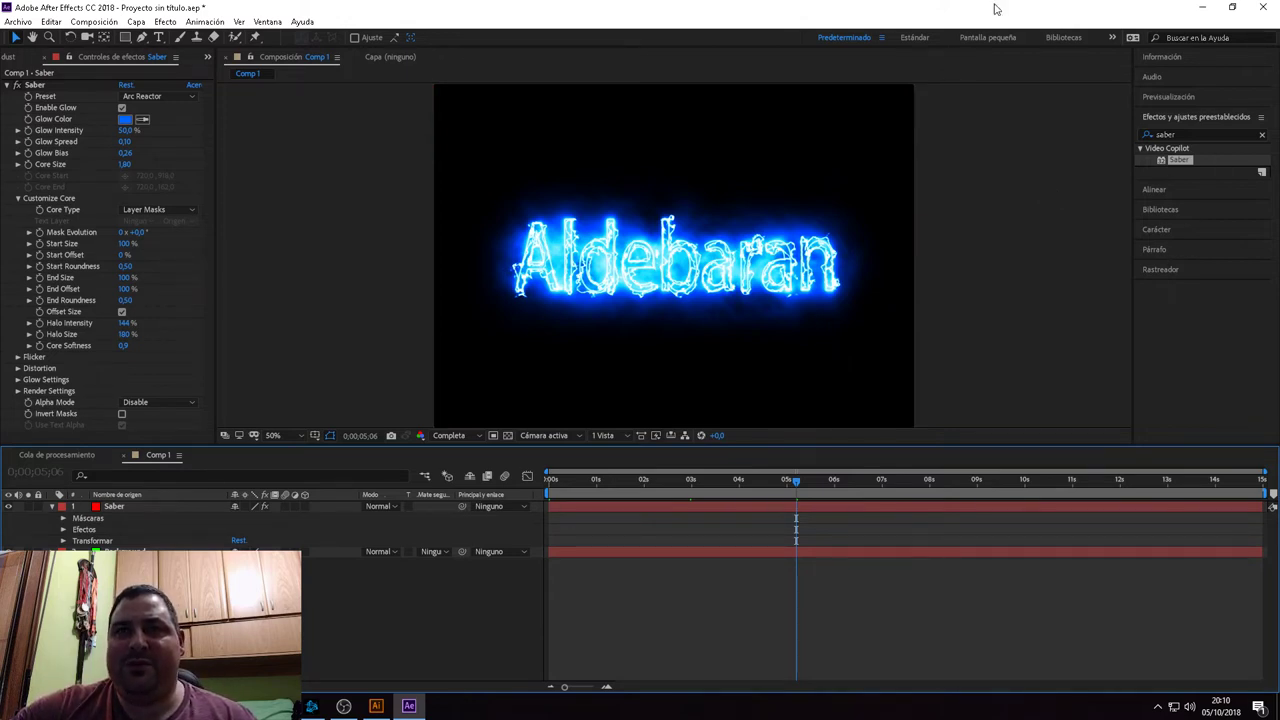
click(708, 488)
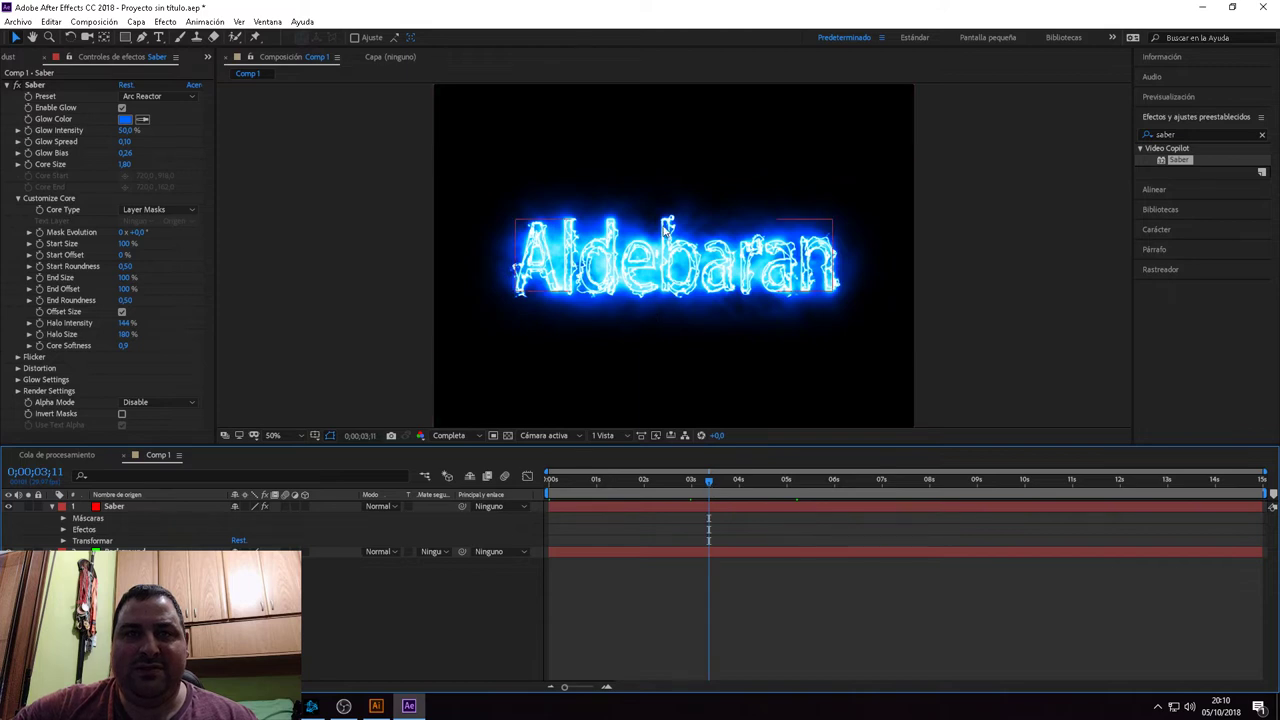
click(409, 363)
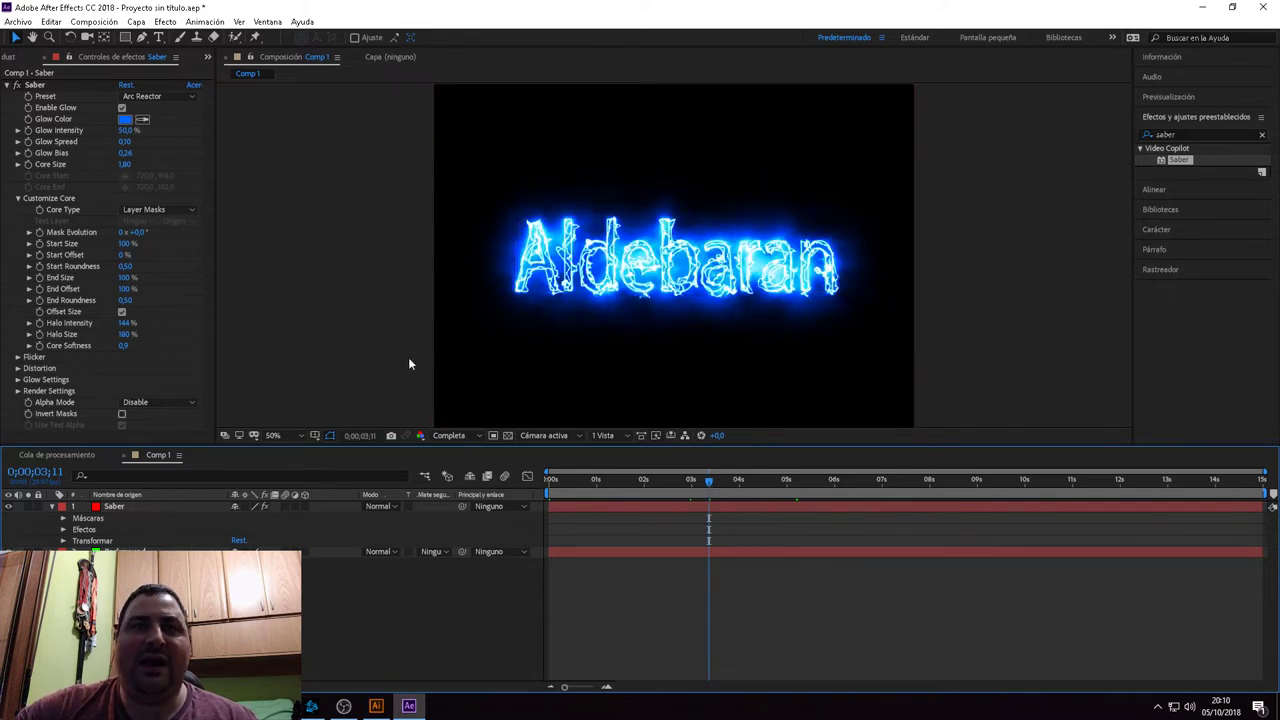
click(659, 338)
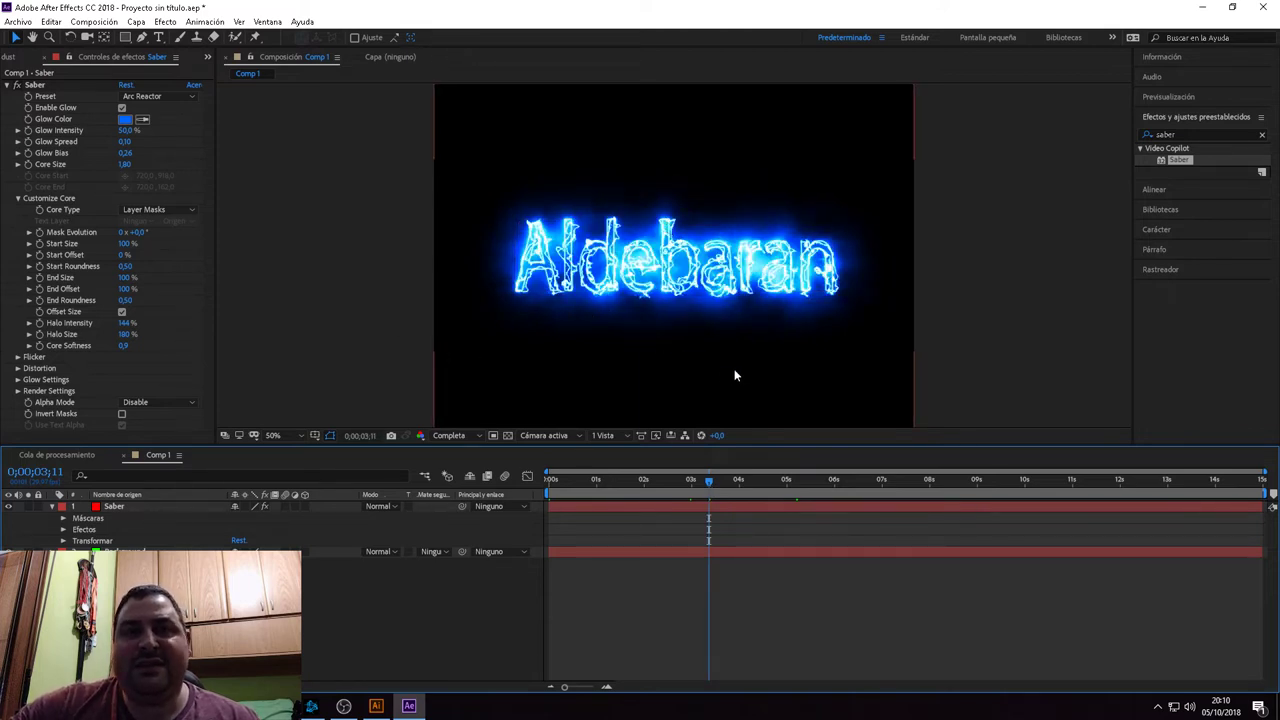
click(55, 520)
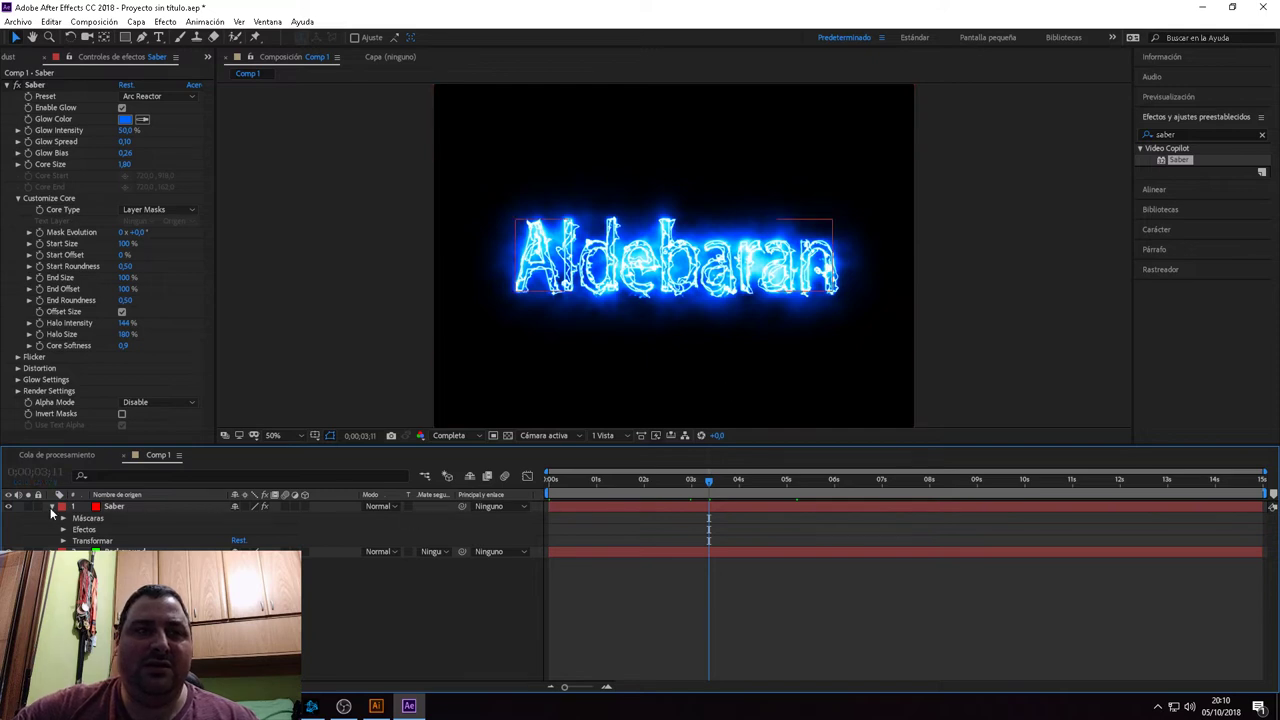
click(681, 335)
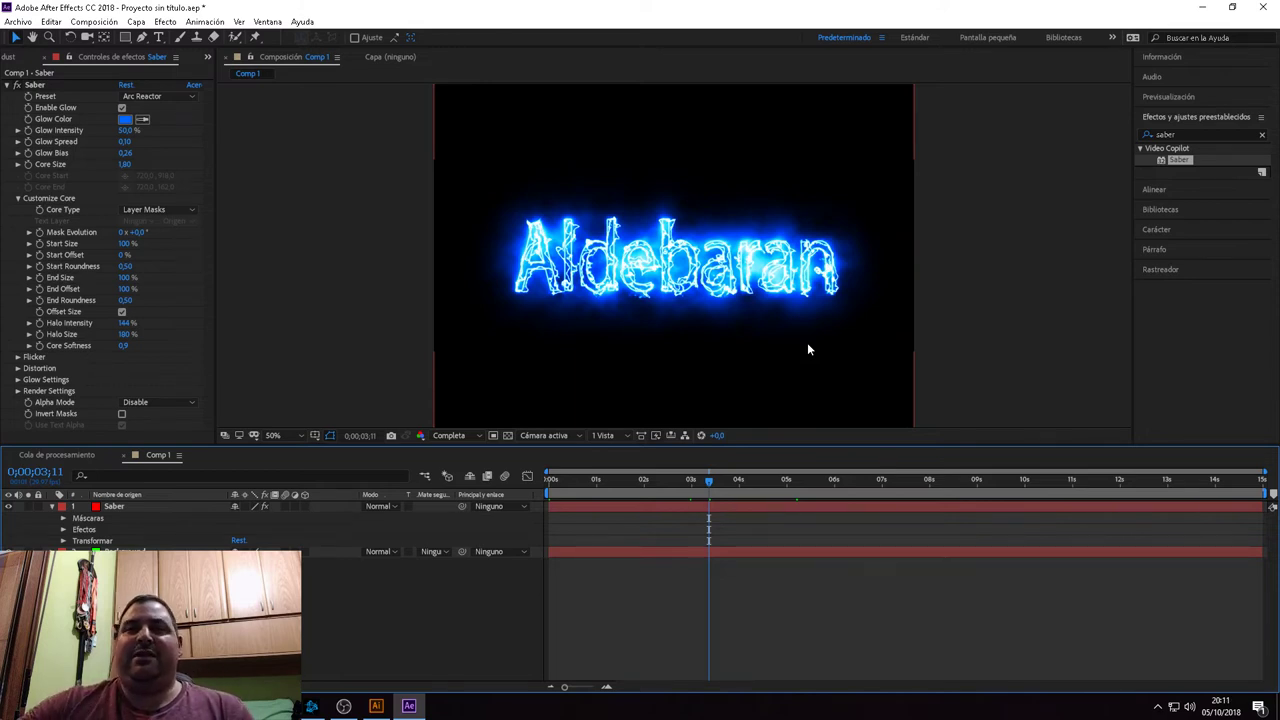
click(165, 21)
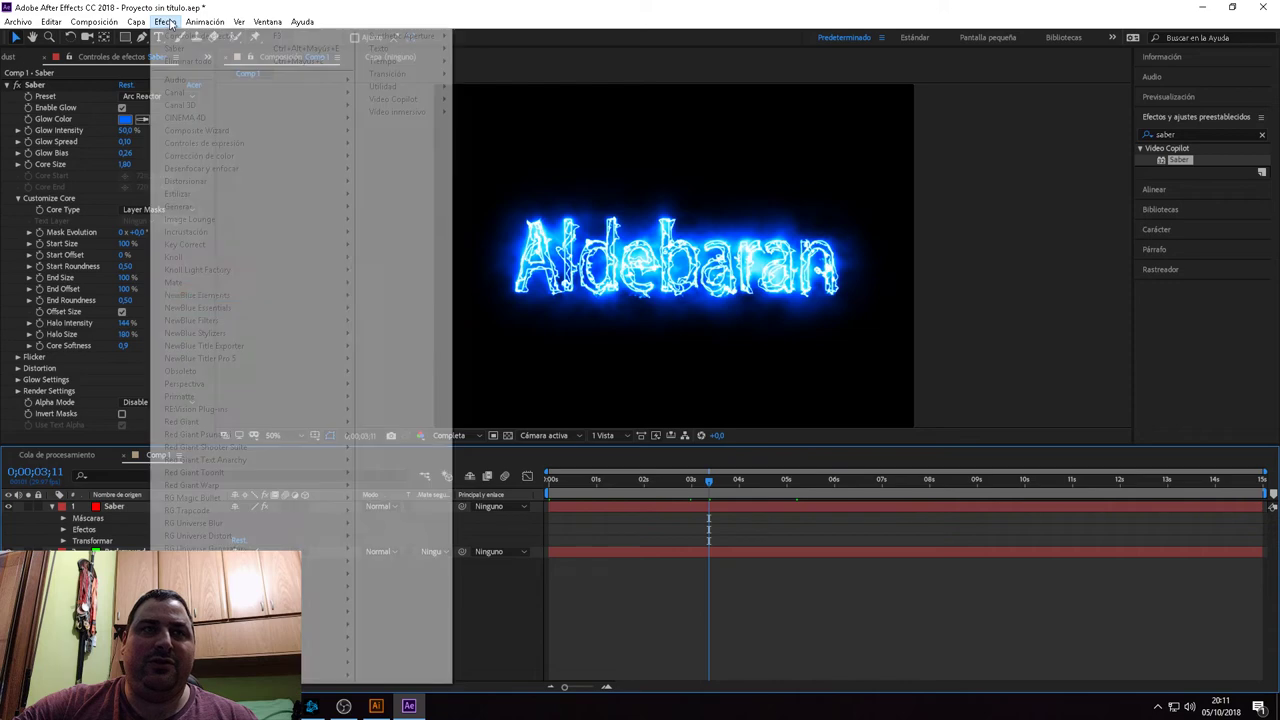
click(619, 10)
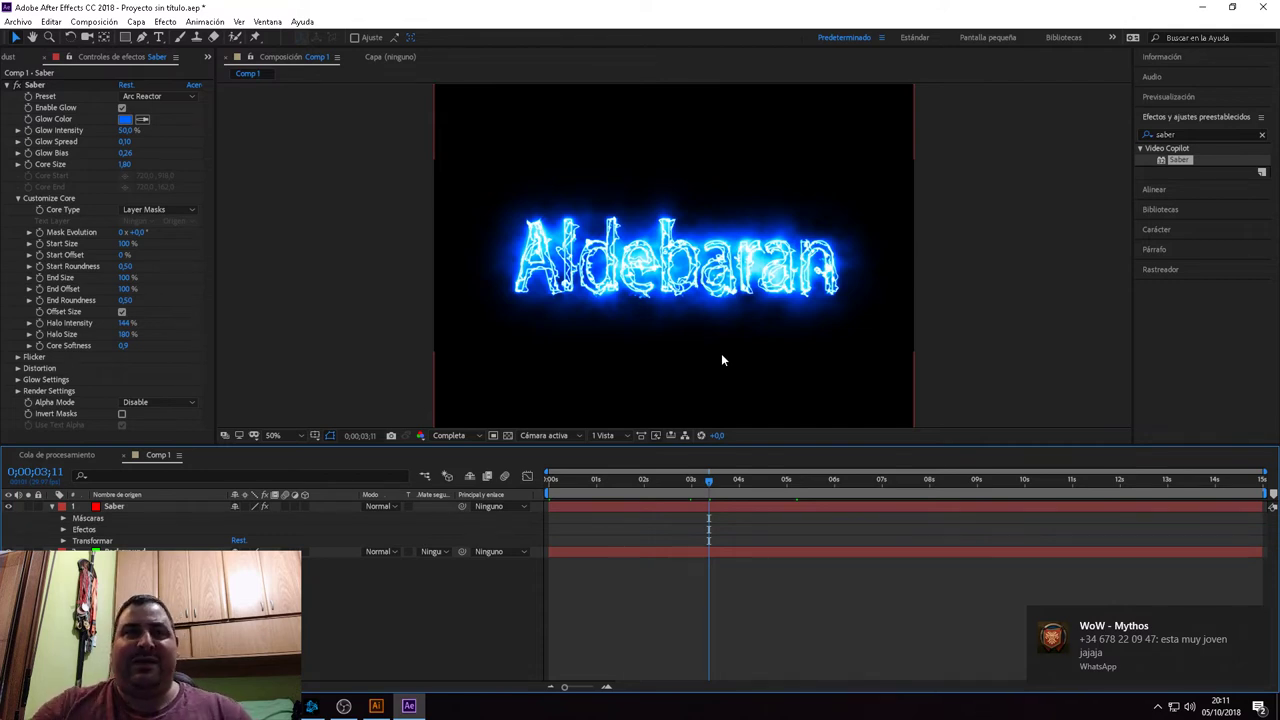
Change the Saber glow colour from blue to yellow in the colour picker and view the result.
click(126, 119)
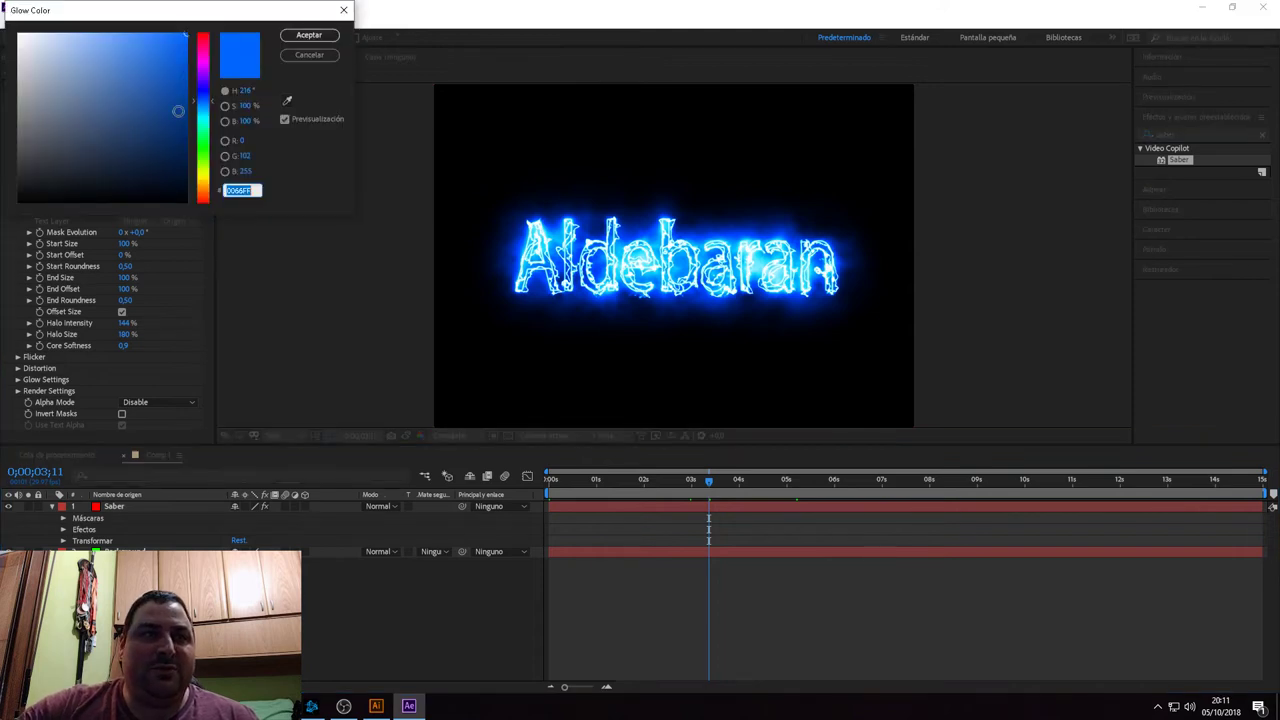
drag(203, 133, 205, 176)
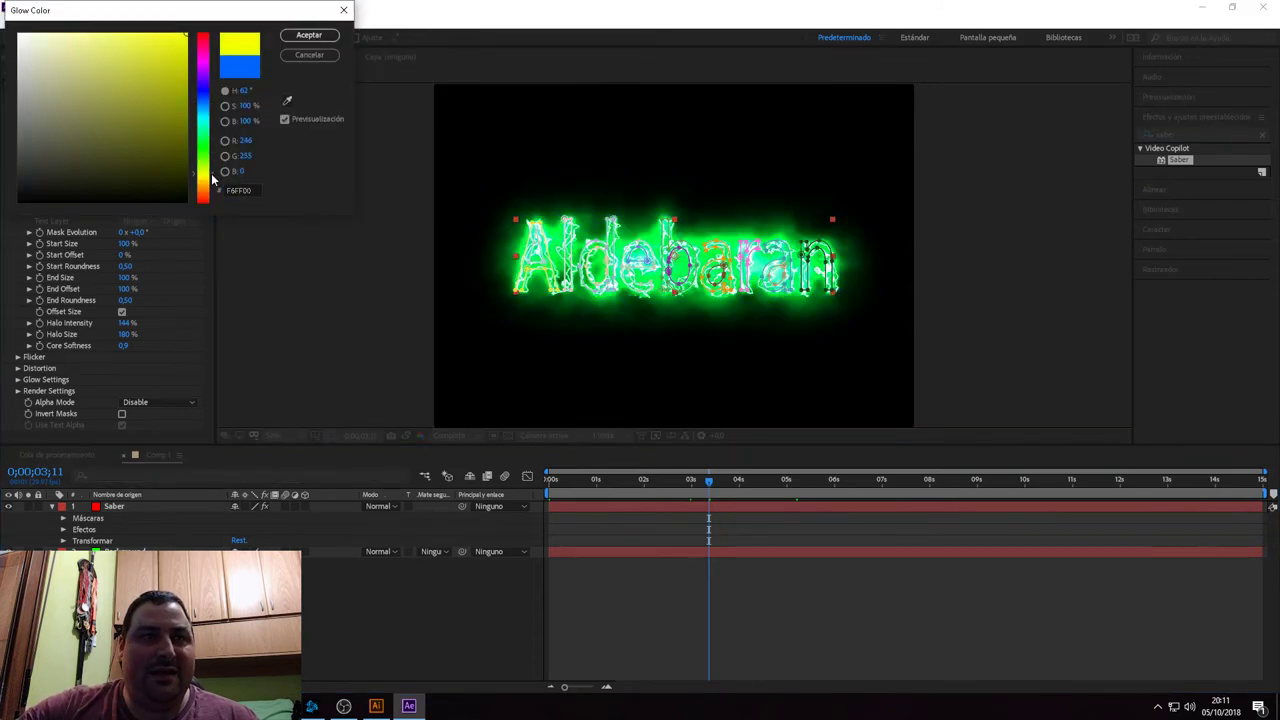
click(316, 35)
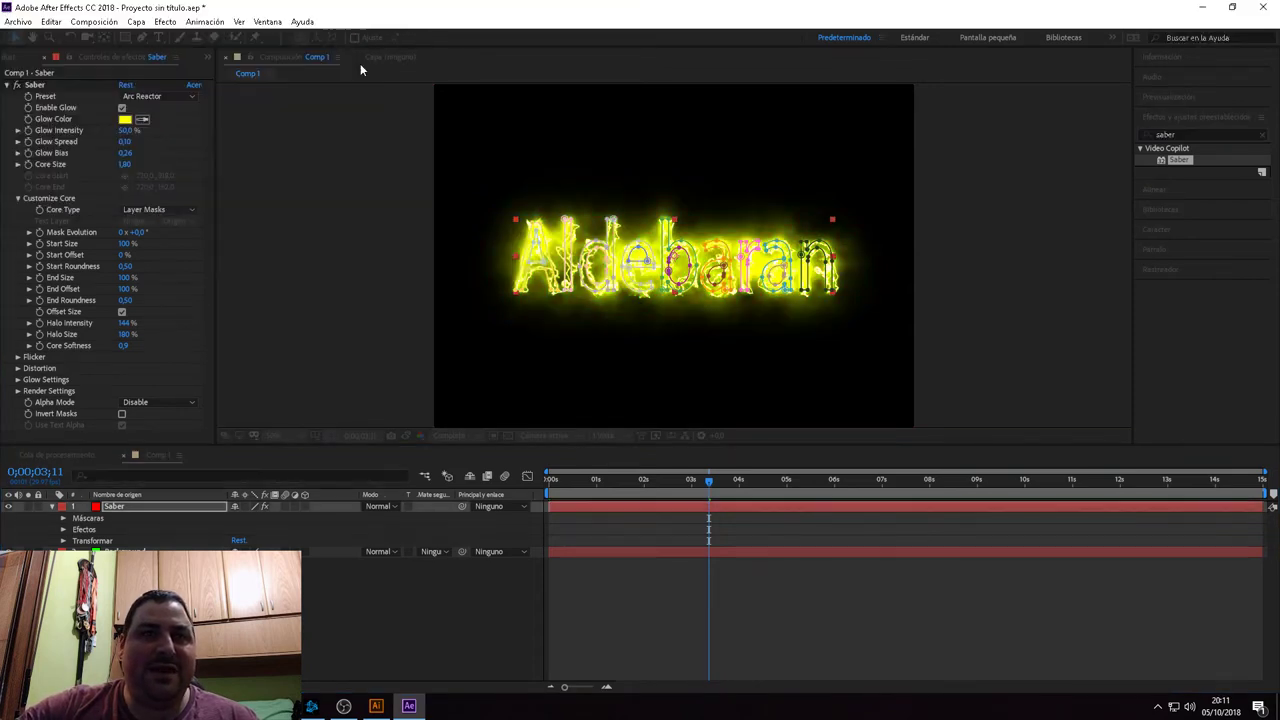
click(760, 347)
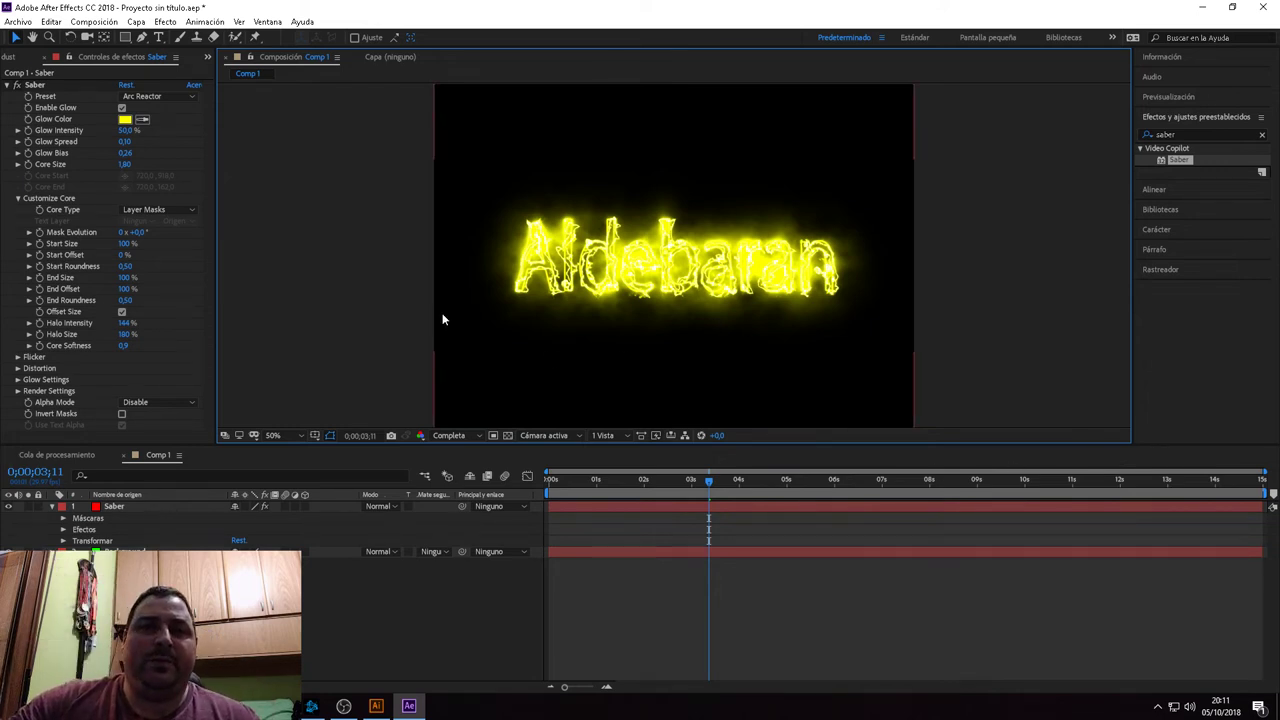
Preview the yellow glow at several times and collapse the Saber layer's properties in the timeline.
click(800, 480)
click(917, 481)
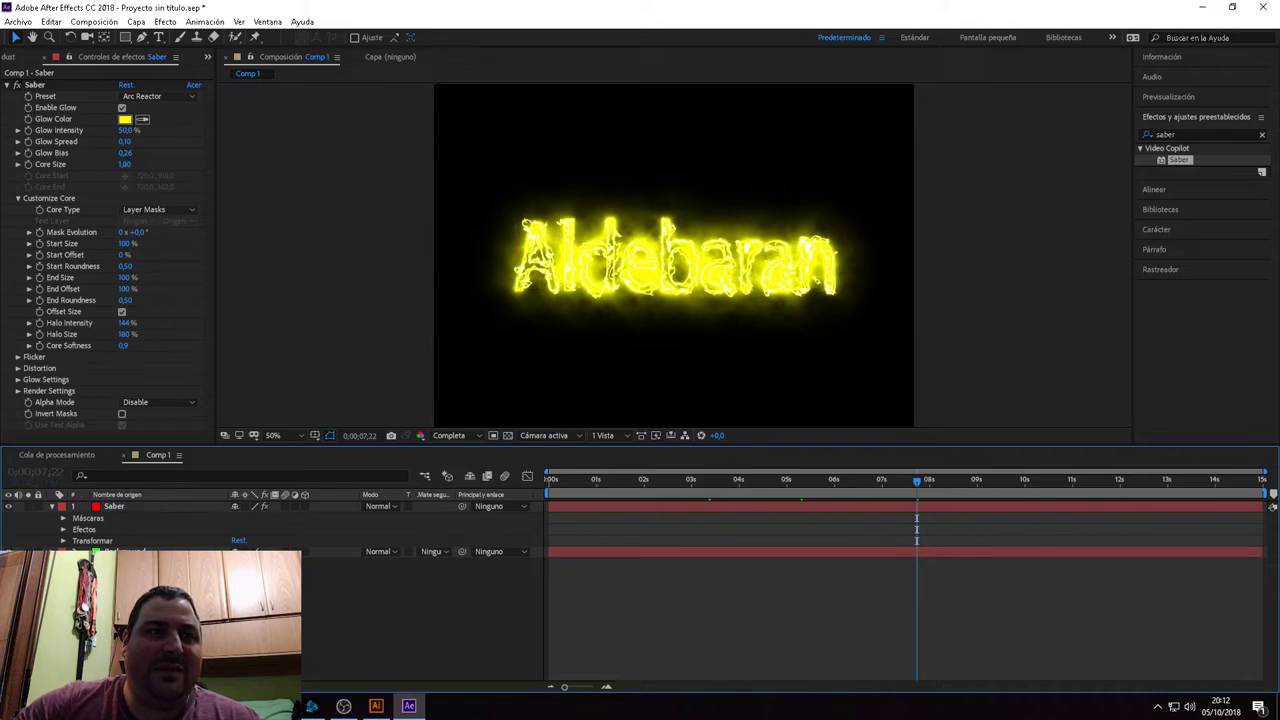
click(52, 507)
click(48, 519)
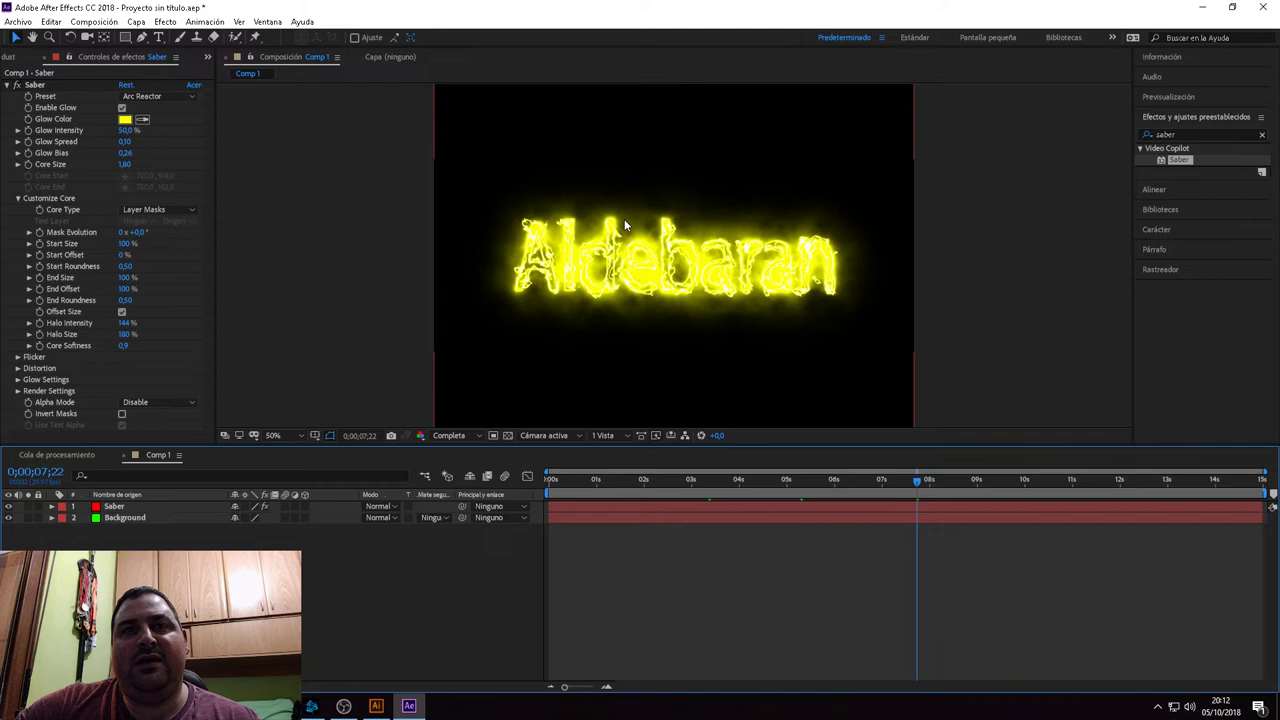
click(480, 458)
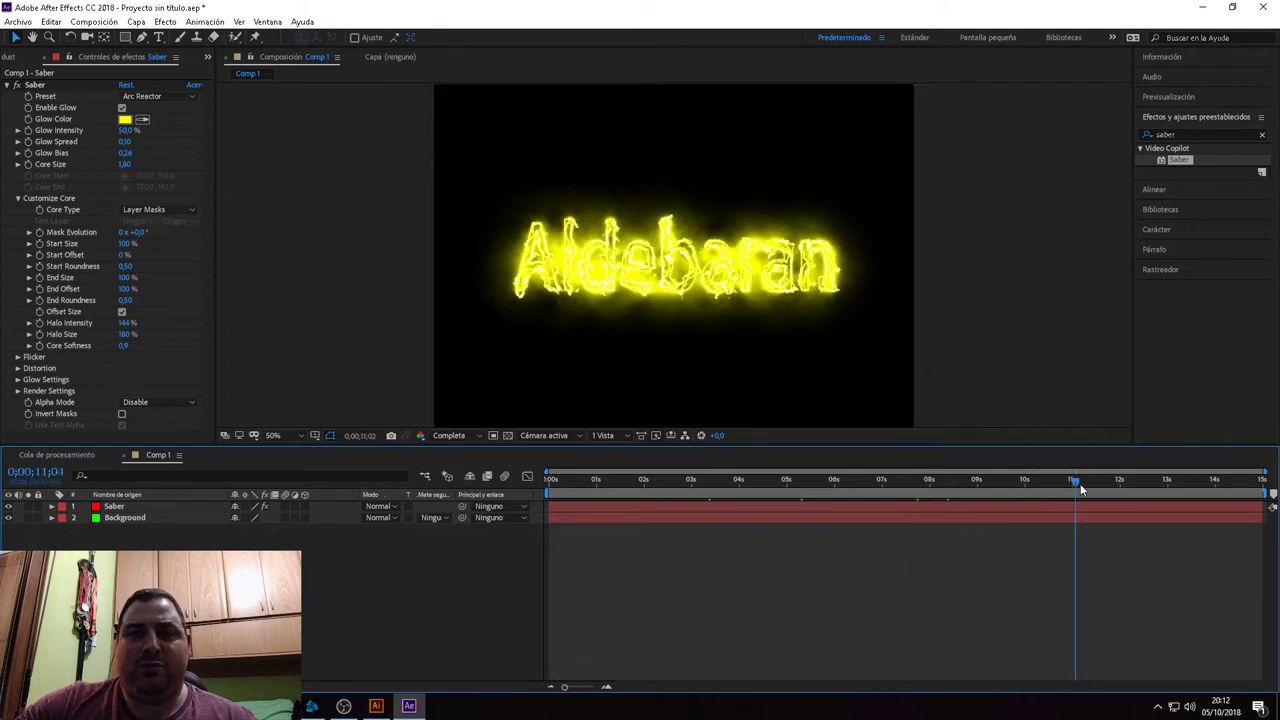
drag(947, 480, 1142, 480)
click(752, 392)
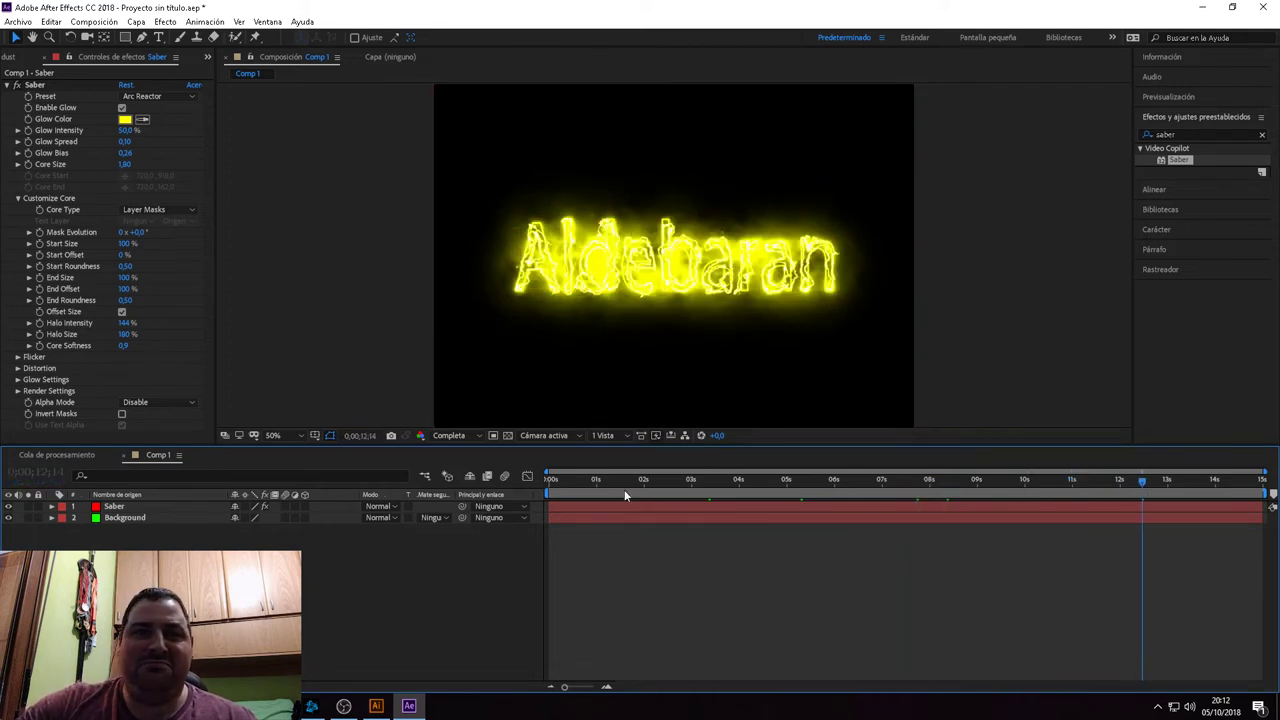
click(585, 482)
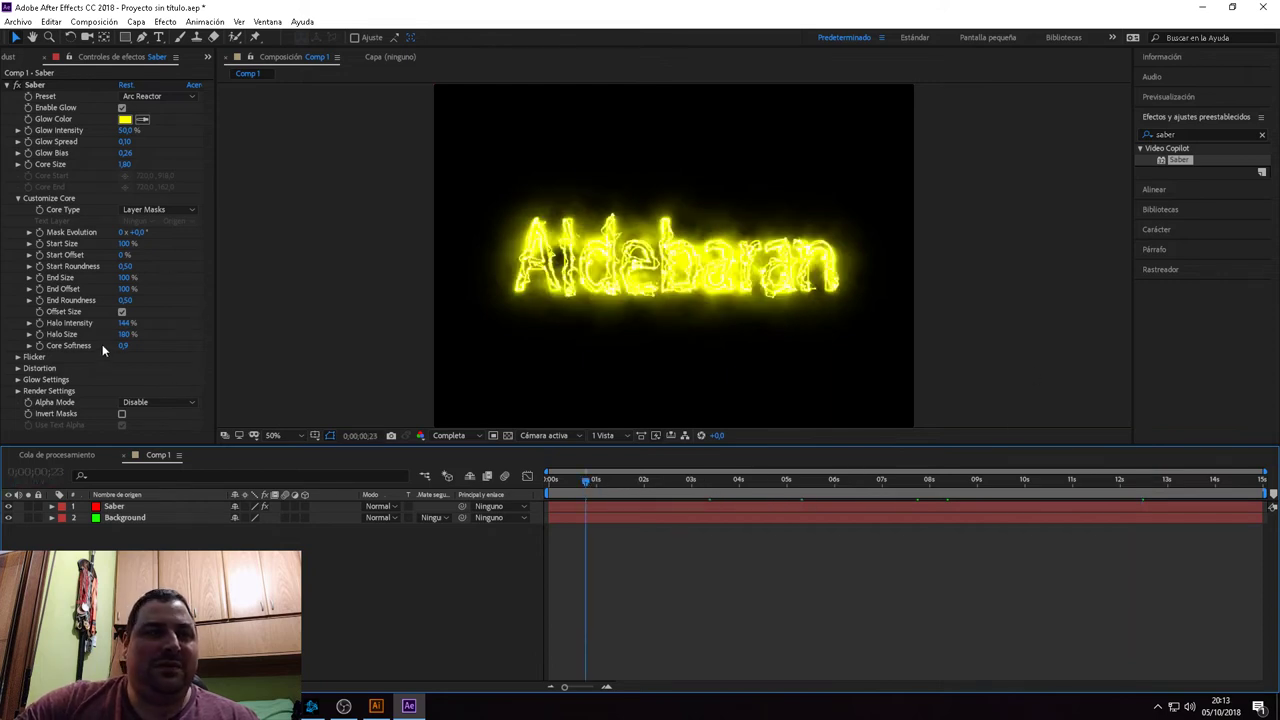
Compare Saber Alpha Modes Enable Masks, Mask Core and Mask Glow, settling on Mask Core.
click(162, 402)
click(176, 417)
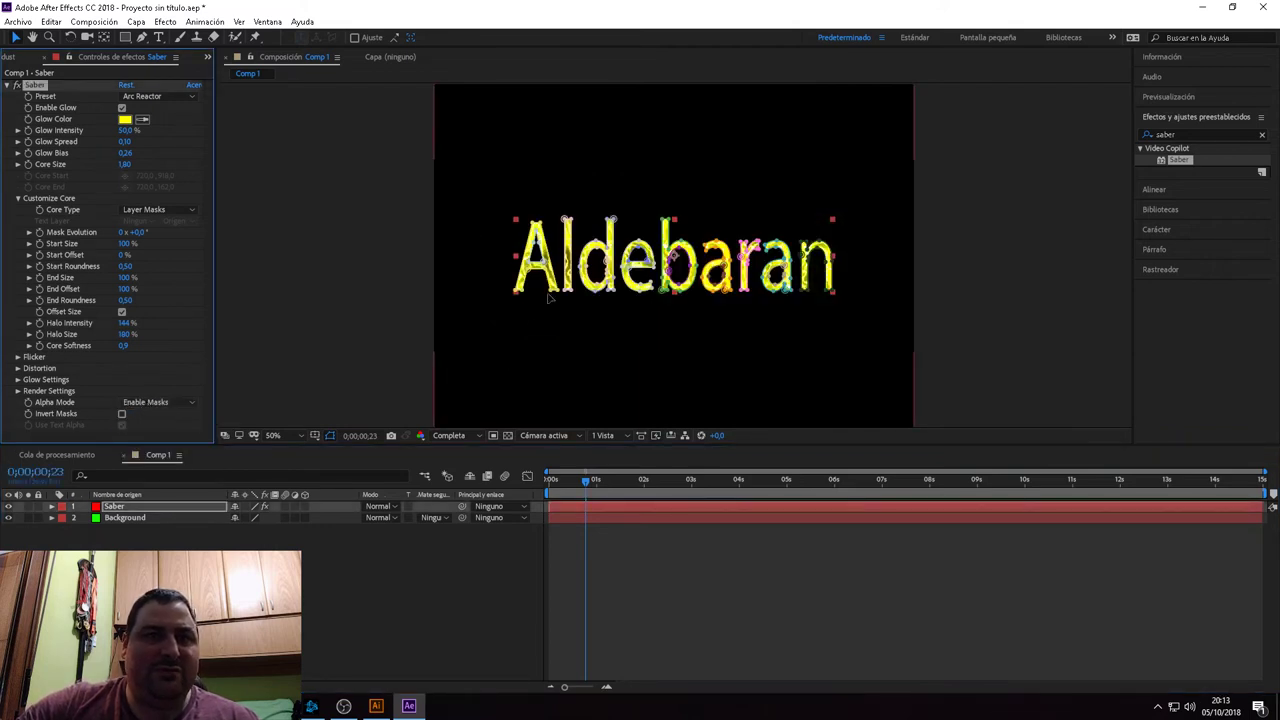
click(968, 251)
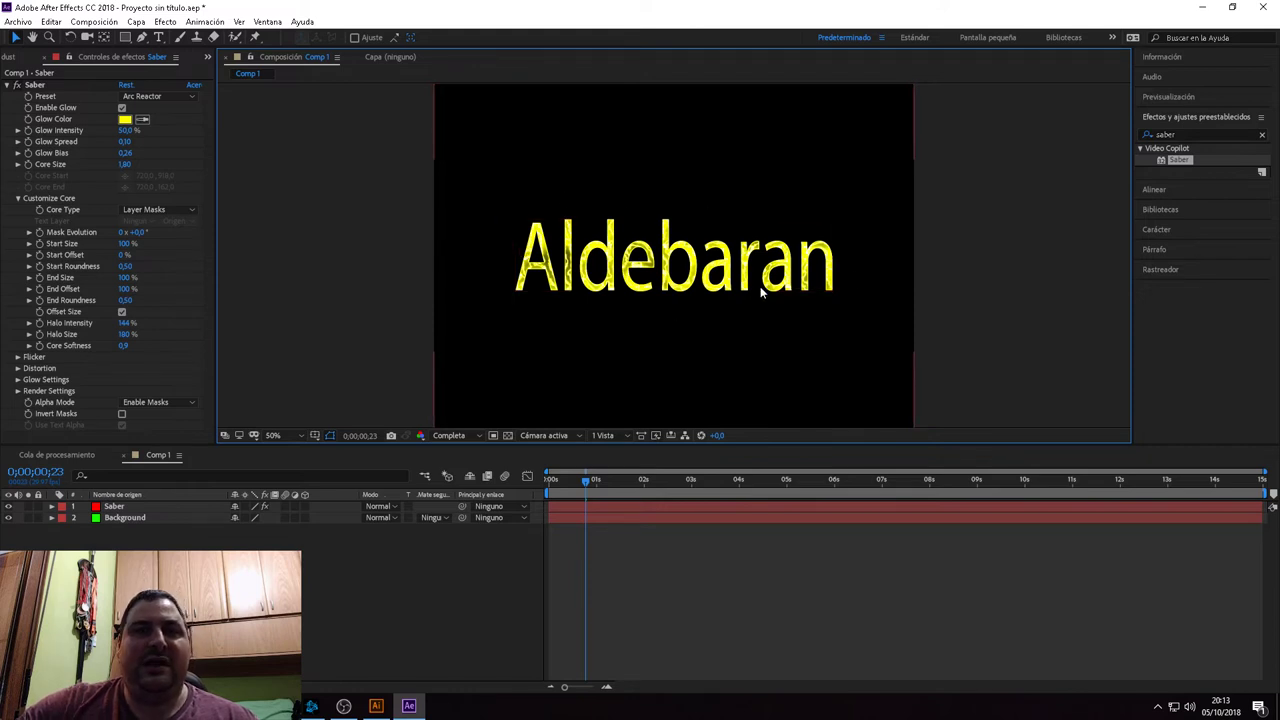
click(156, 406)
click(155, 430)
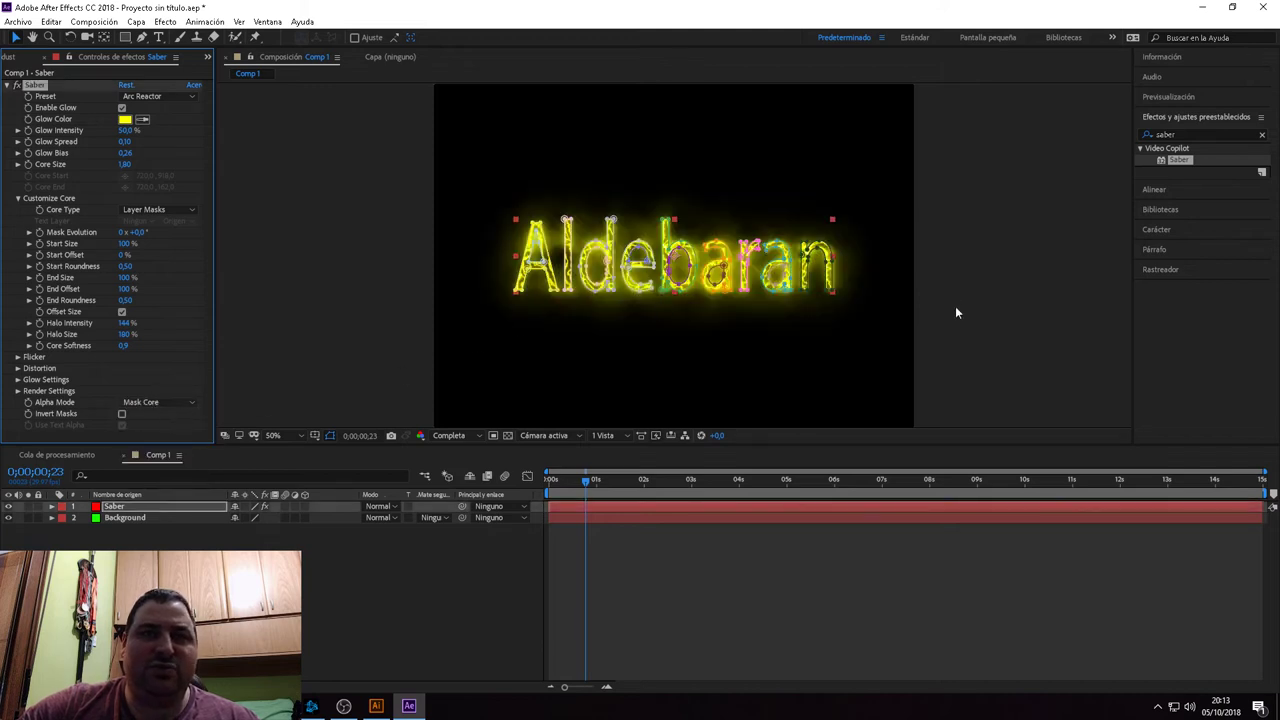
click(1015, 300)
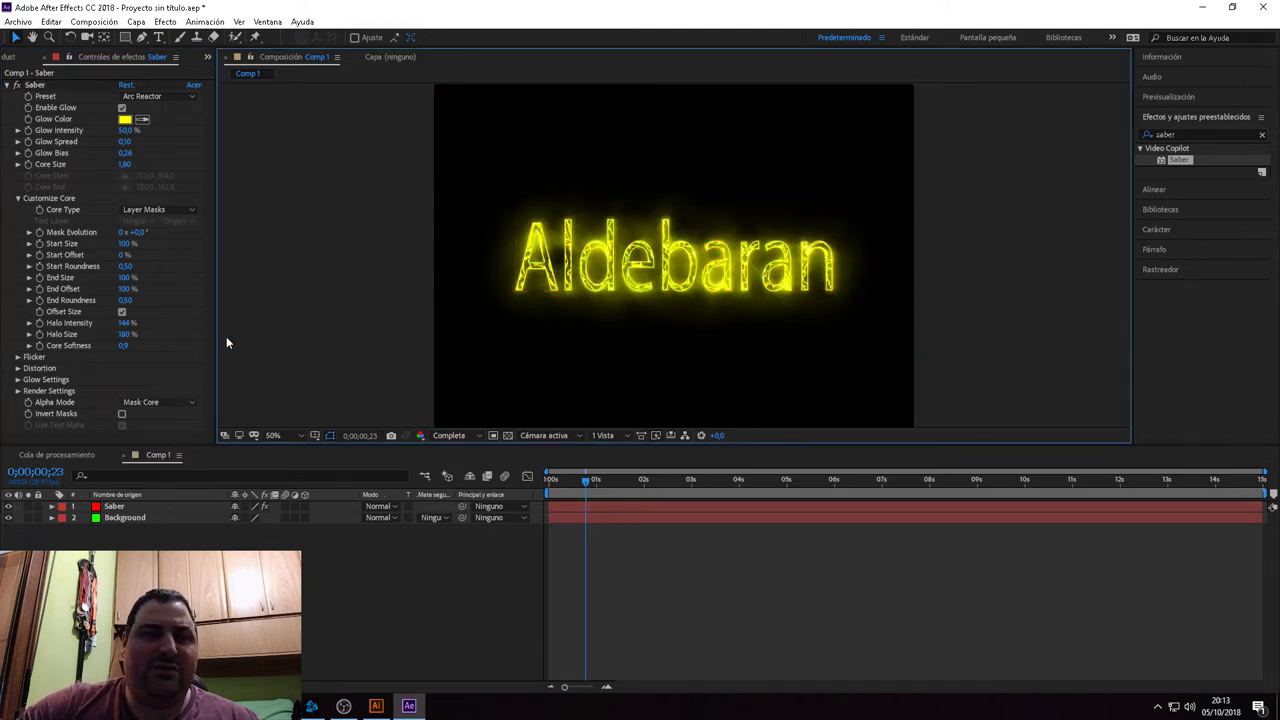
click(135, 405)
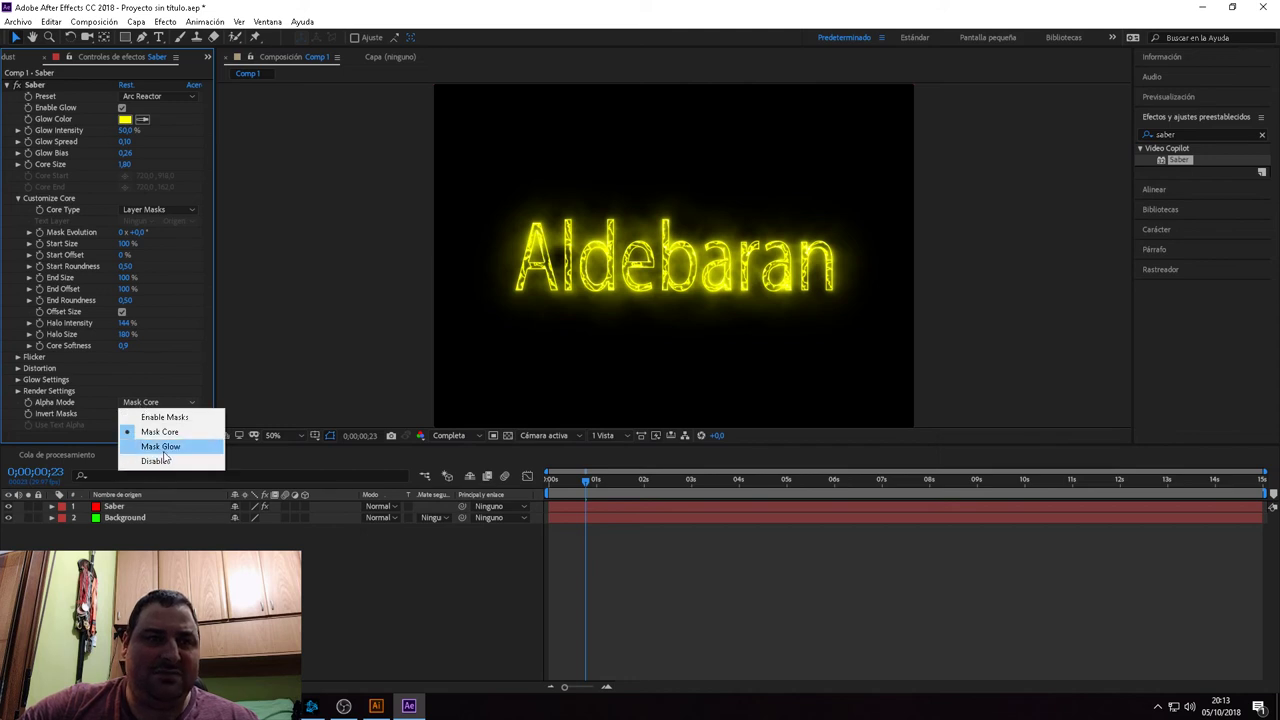
click(162, 455)
click(301, 268)
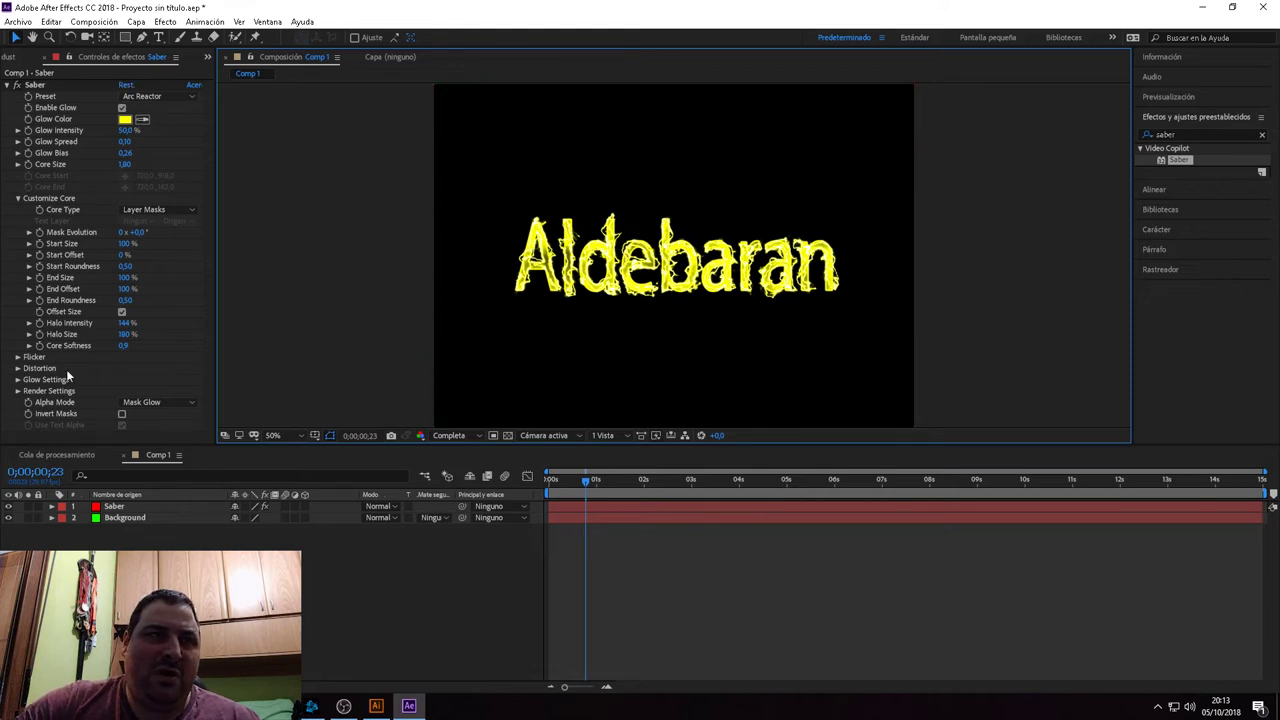
click(142, 402)
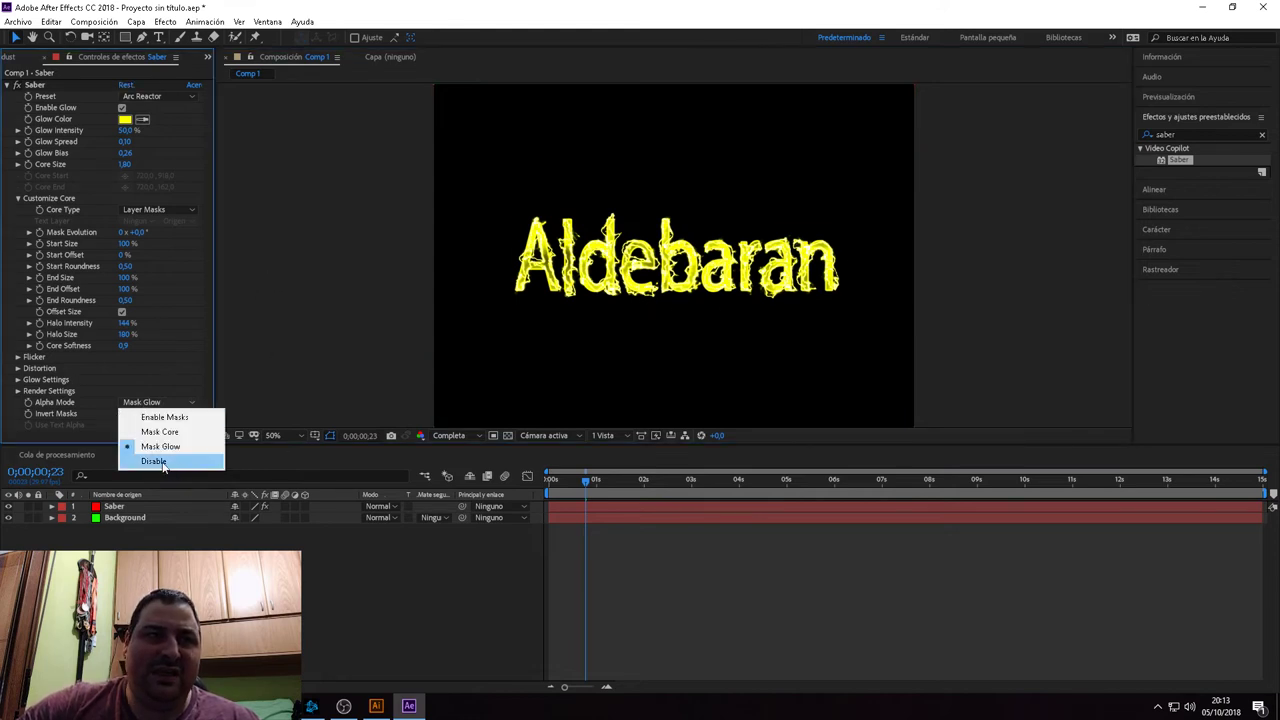
click(155, 431)
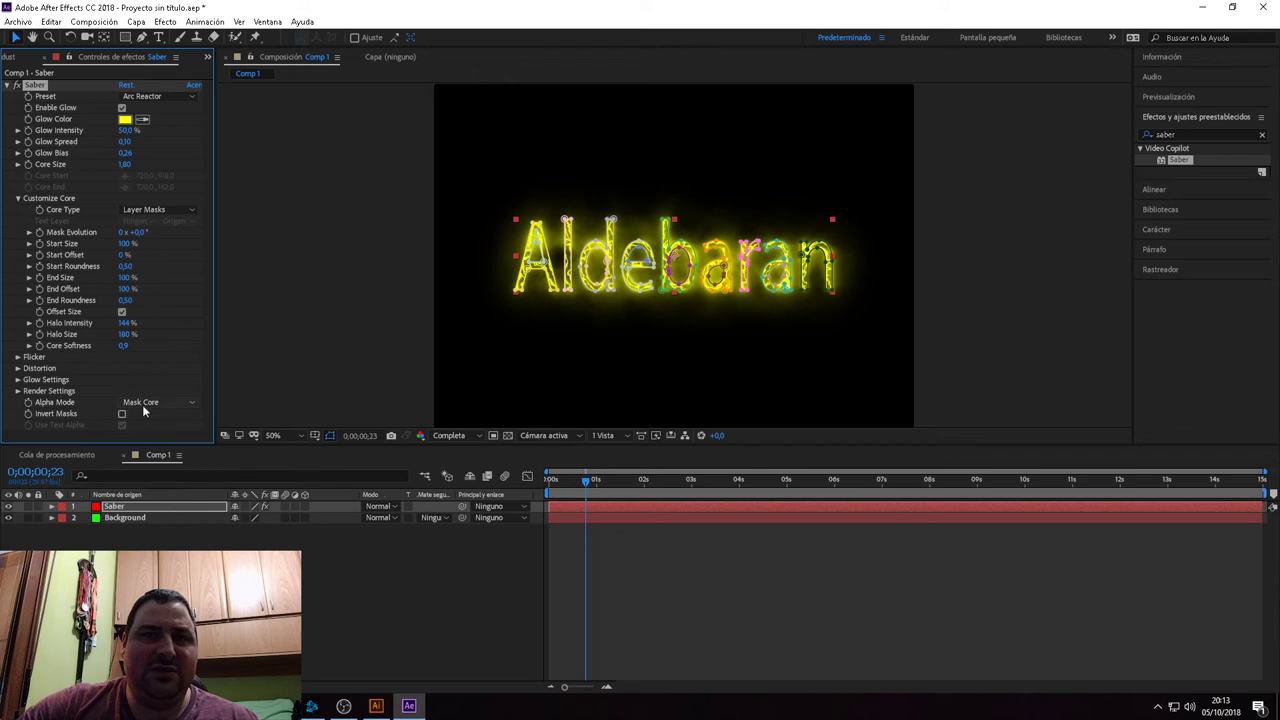
Search 'glow' in Effects & Presets and drop Dream Glow onto the Aldebaran text layer.
click(1210, 129)
key(BackSpace)
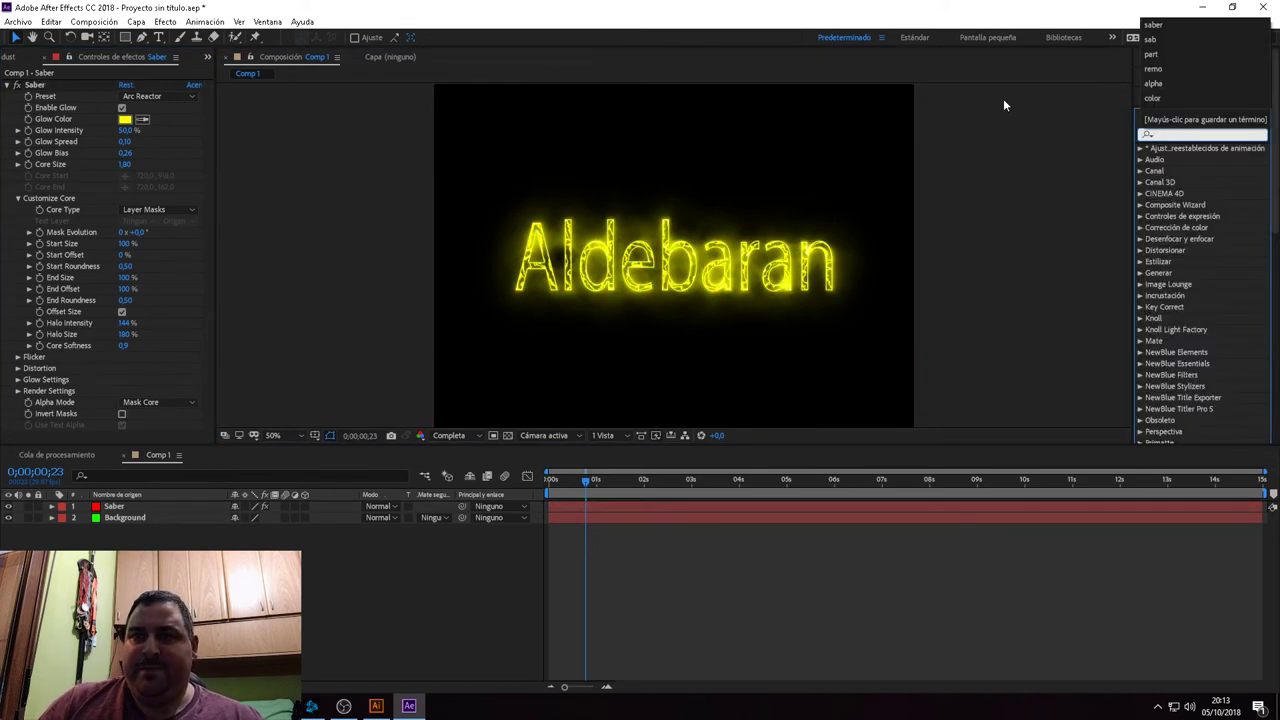
text(glow)
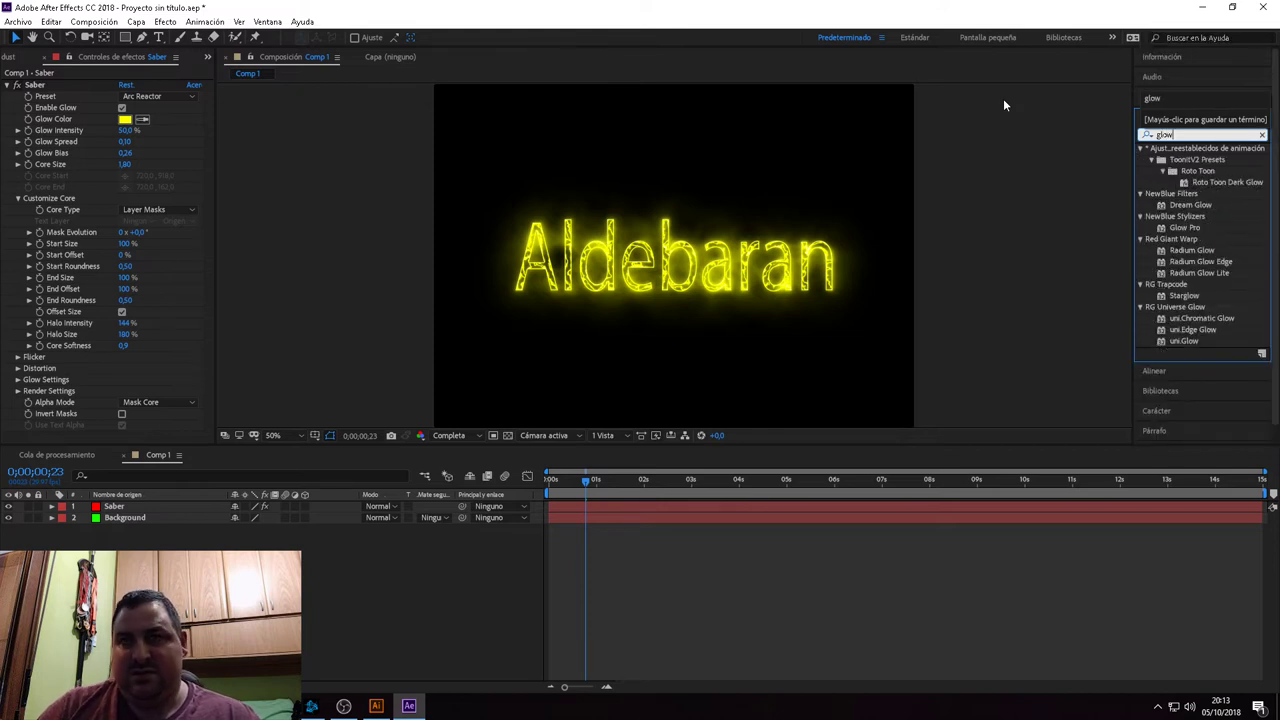
click(1198, 208)
click(1196, 206)
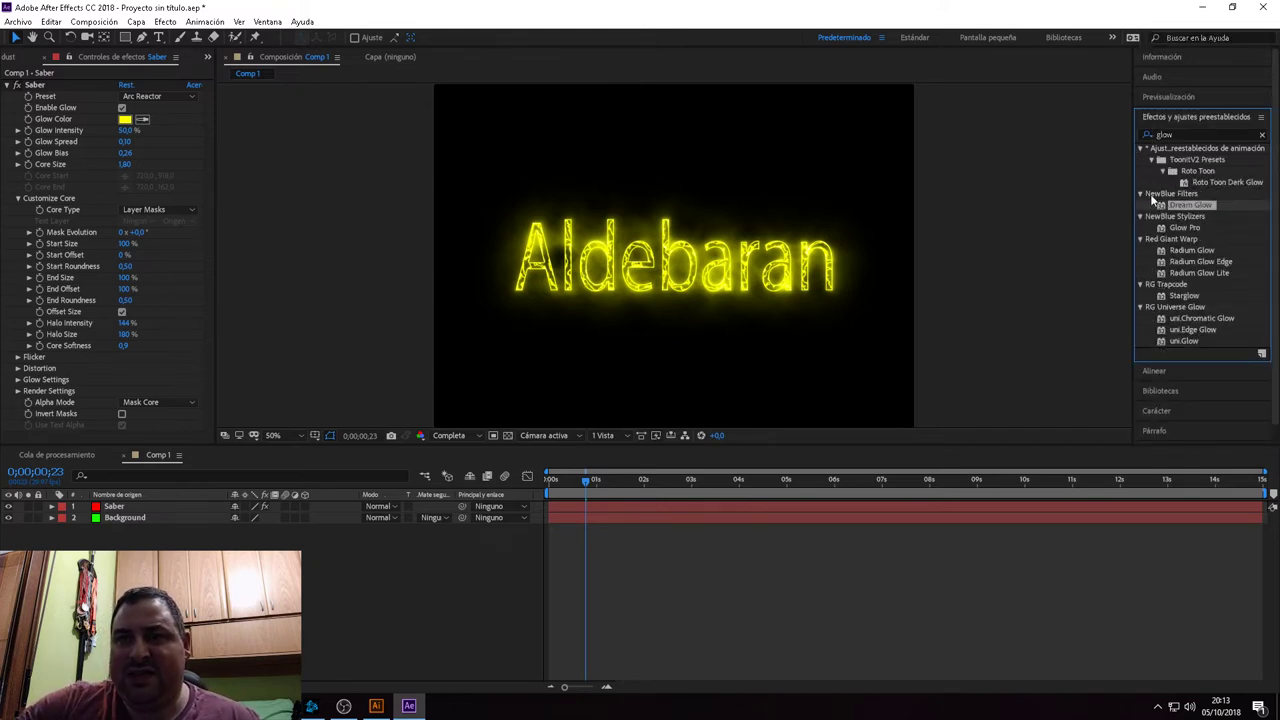
drag(1177, 206, 643, 292)
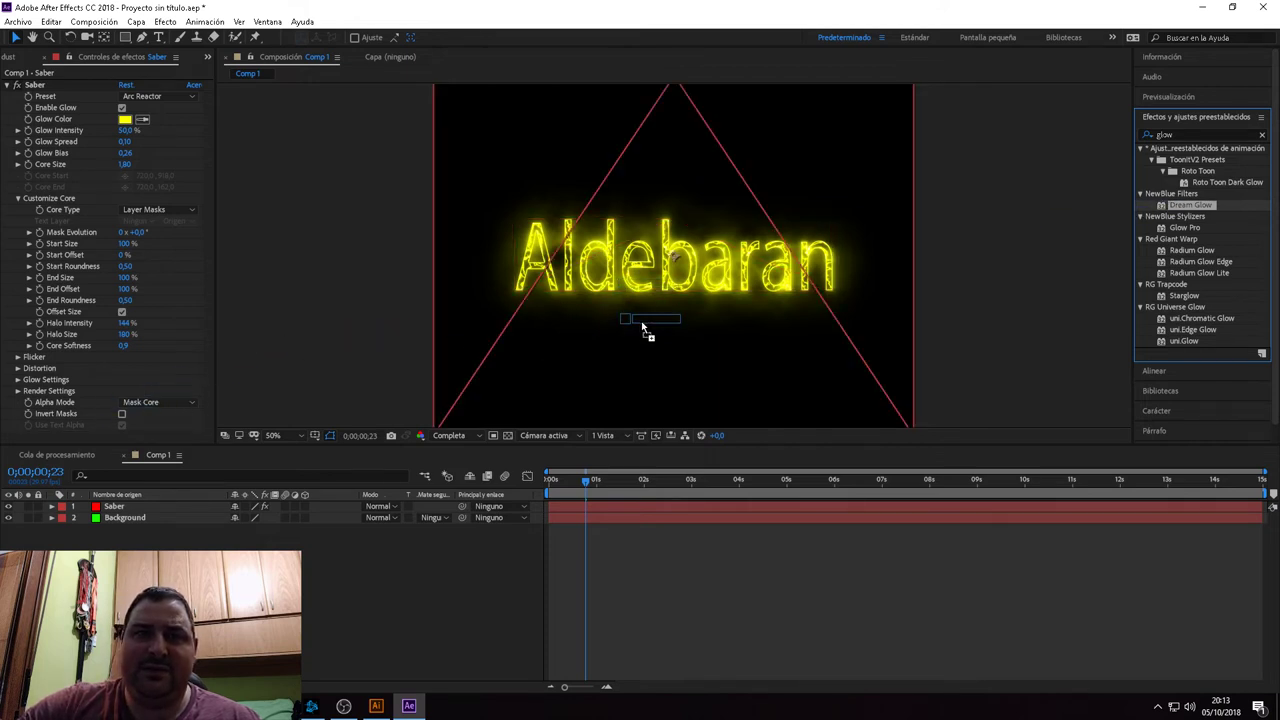
drag(643, 292, 656, 278)
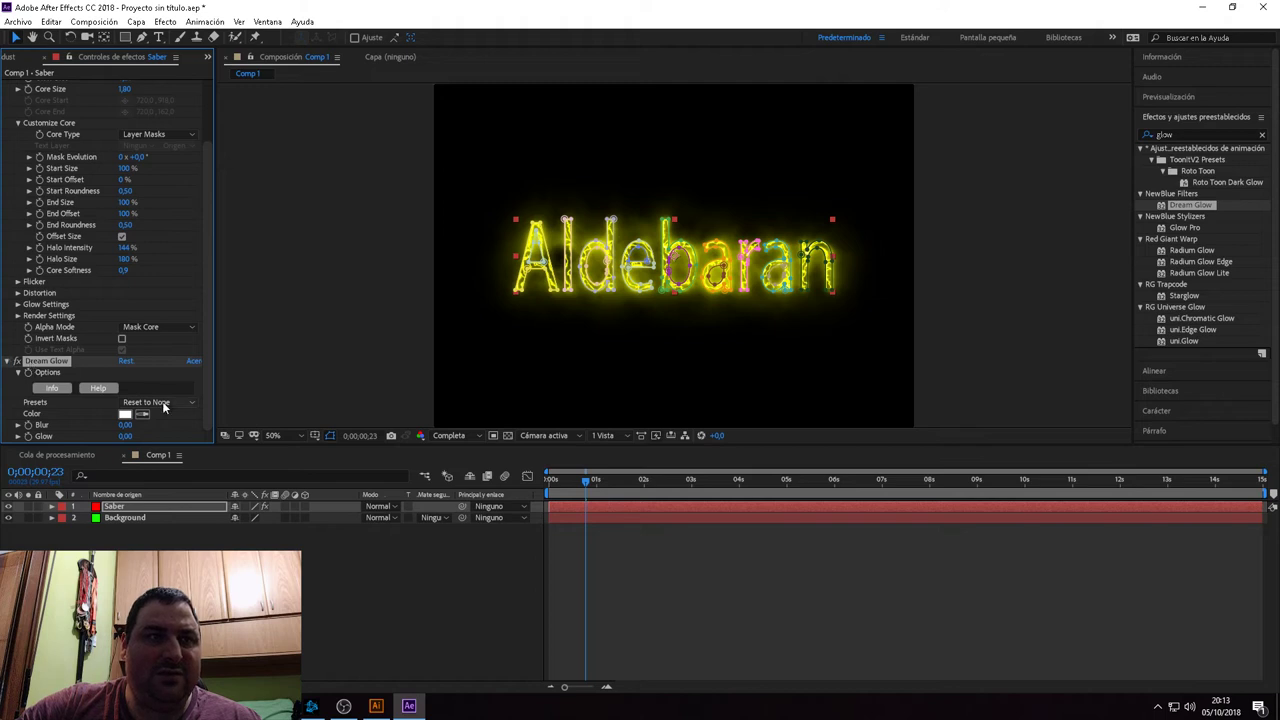
Try the Aqua Dream Glow preset, then apply Darkroom for an orange glow.
click(162, 404)
click(152, 447)
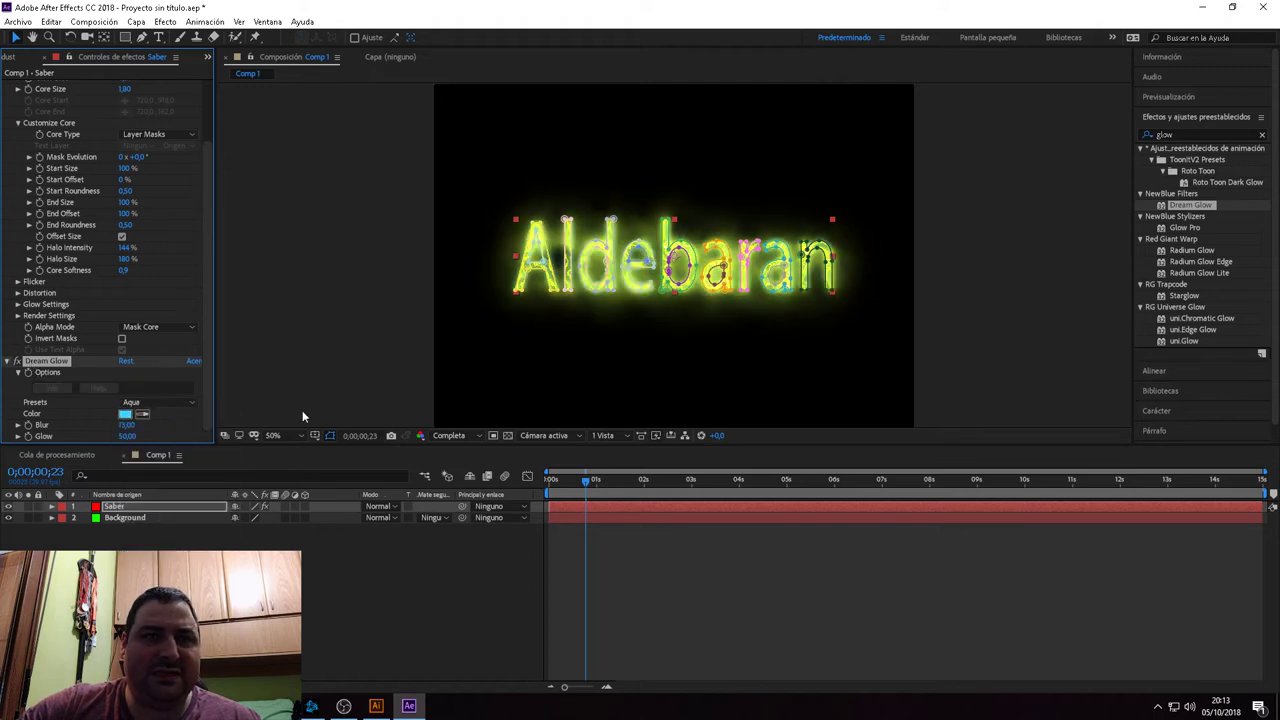
click(162, 404)
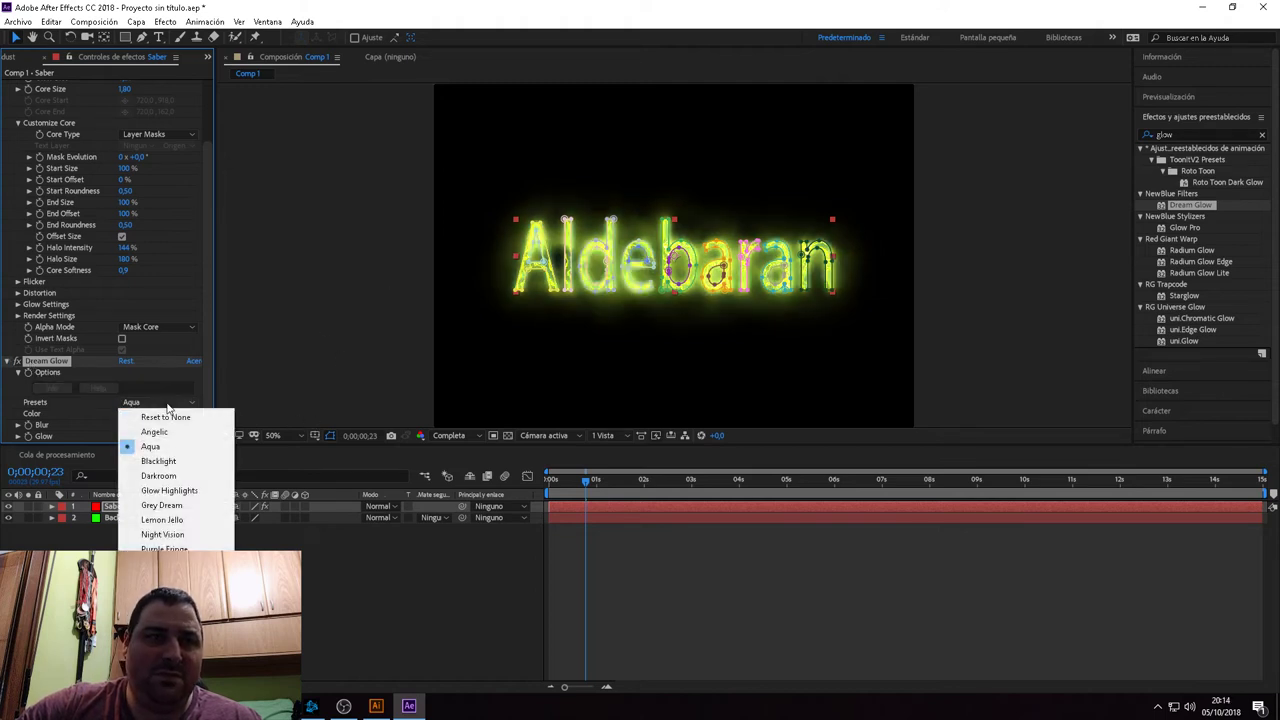
click(160, 478)
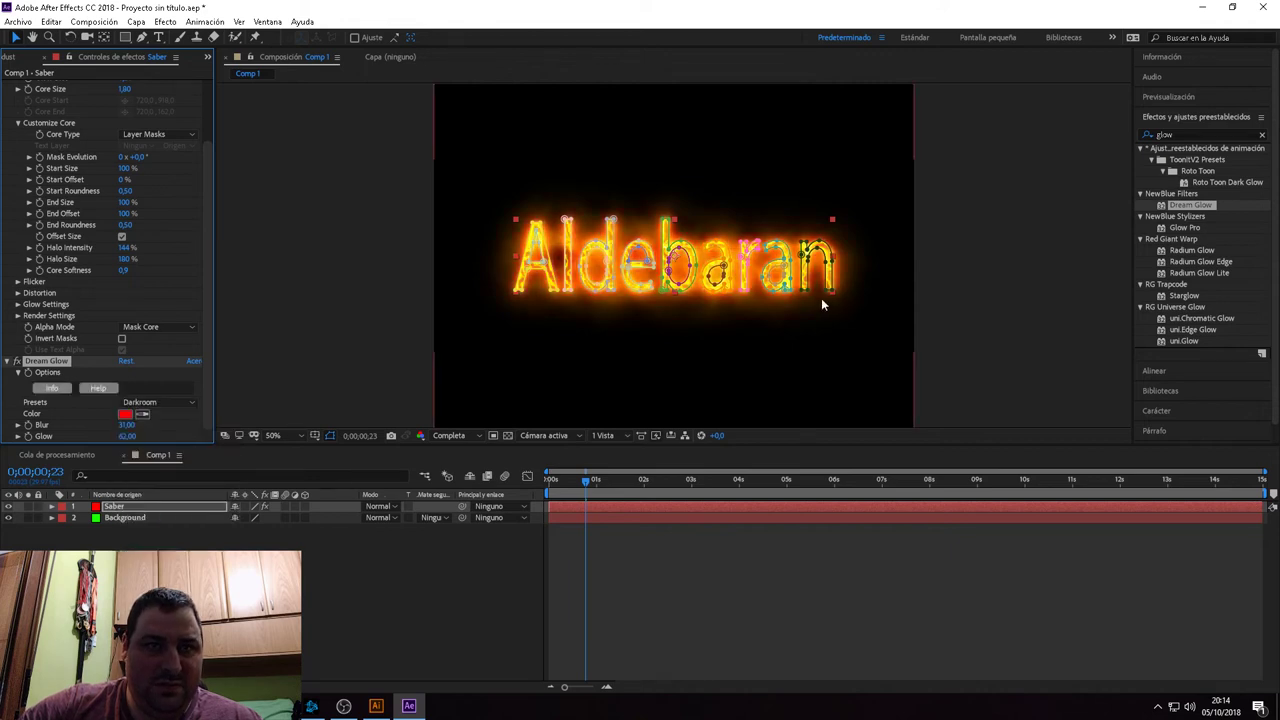
click(351, 268)
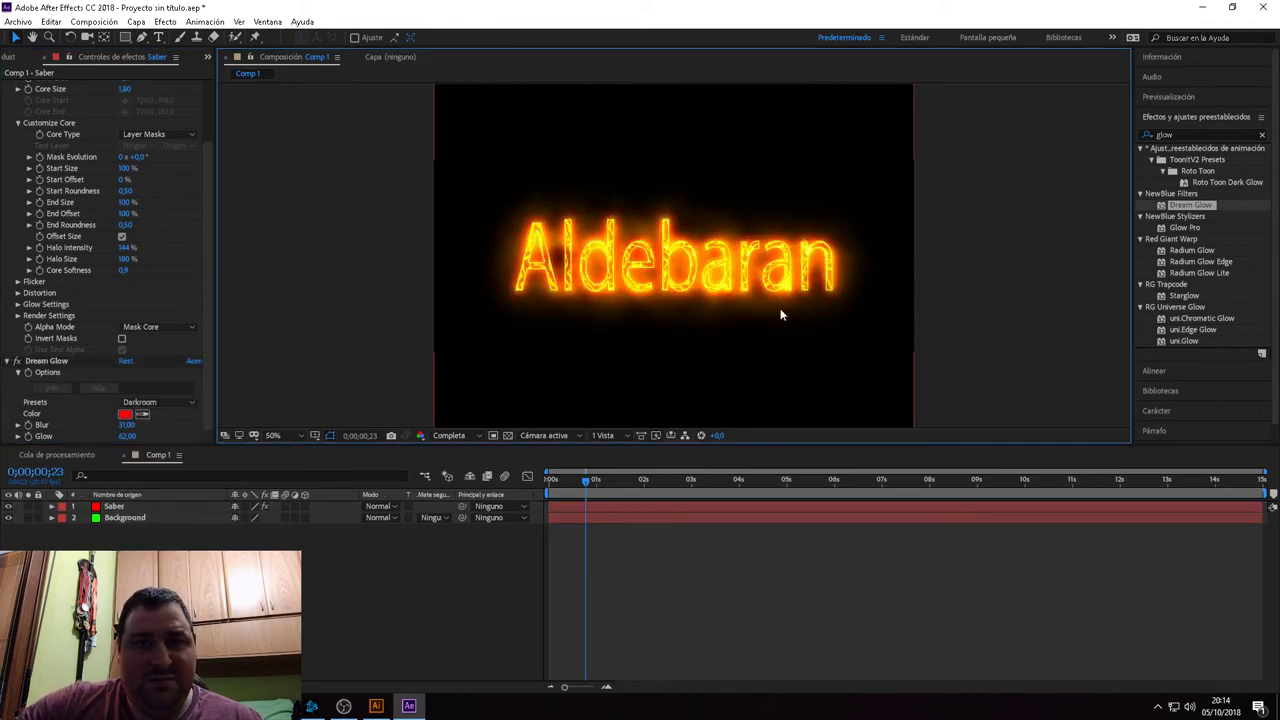
At frame 0;00;02;17, set Saber's Alpha Mode to Disable and preview the fiery result.
click(671, 484)
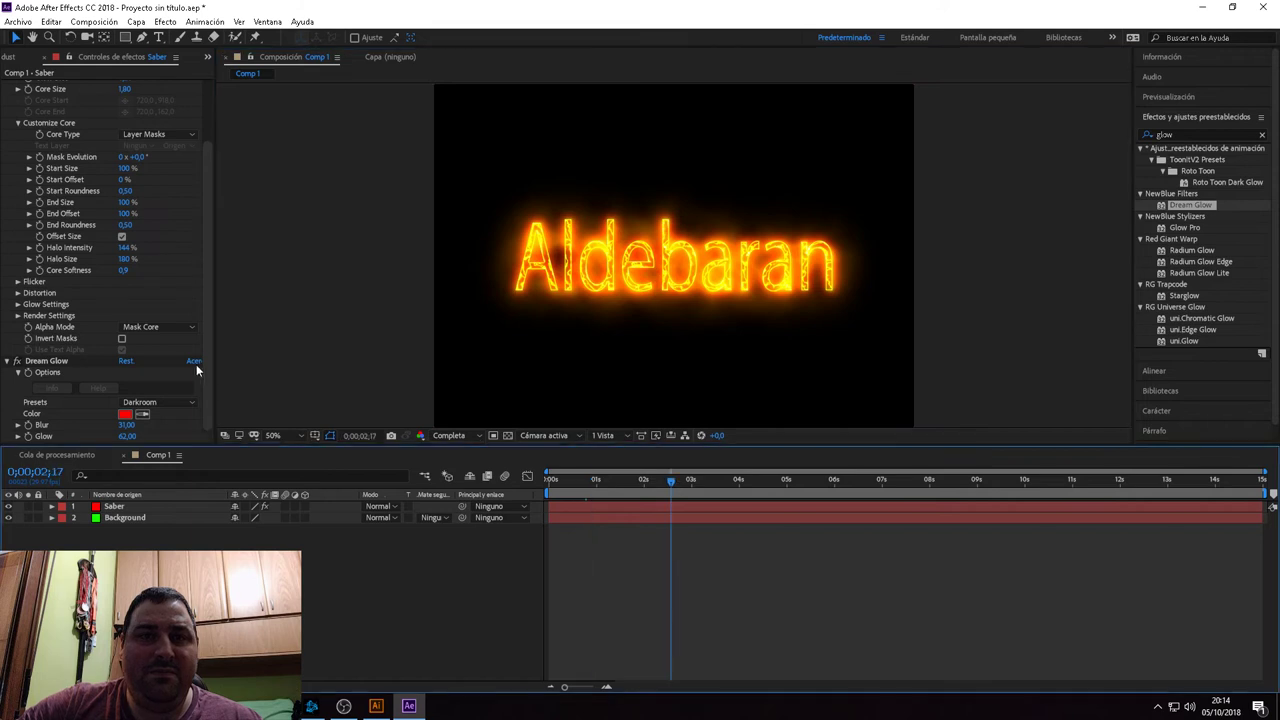
click(168, 328)
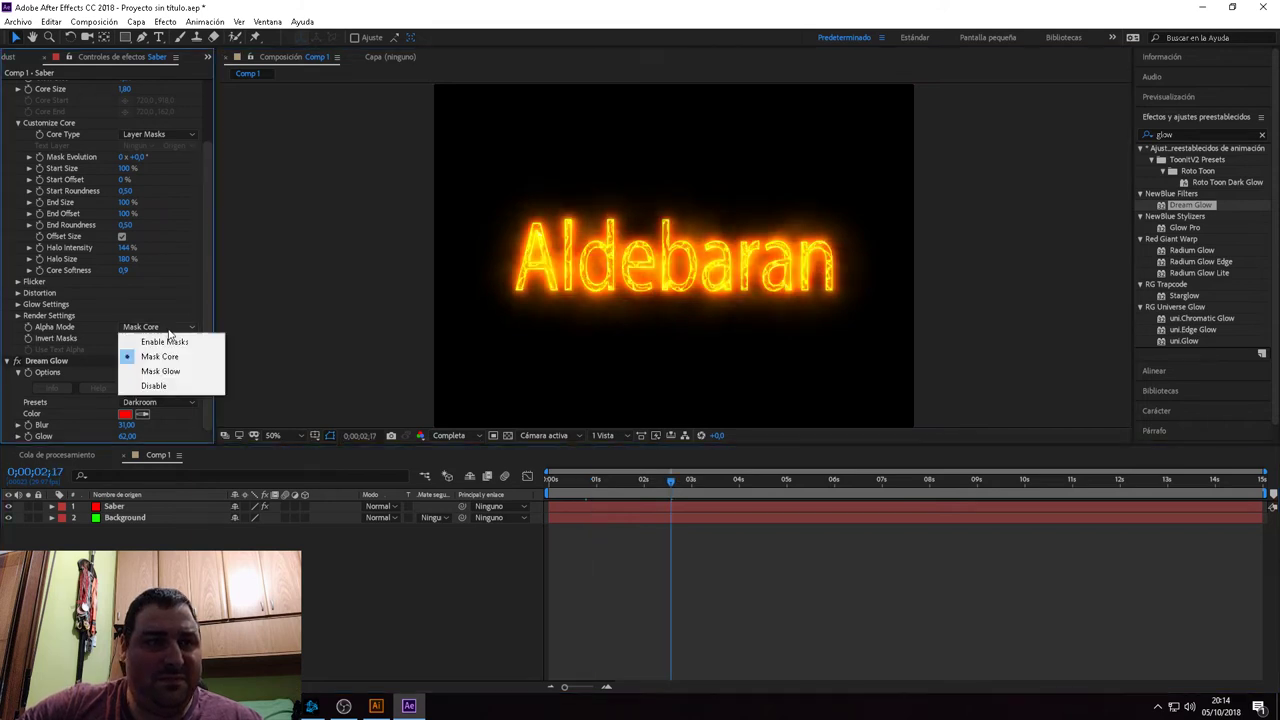
click(149, 387)
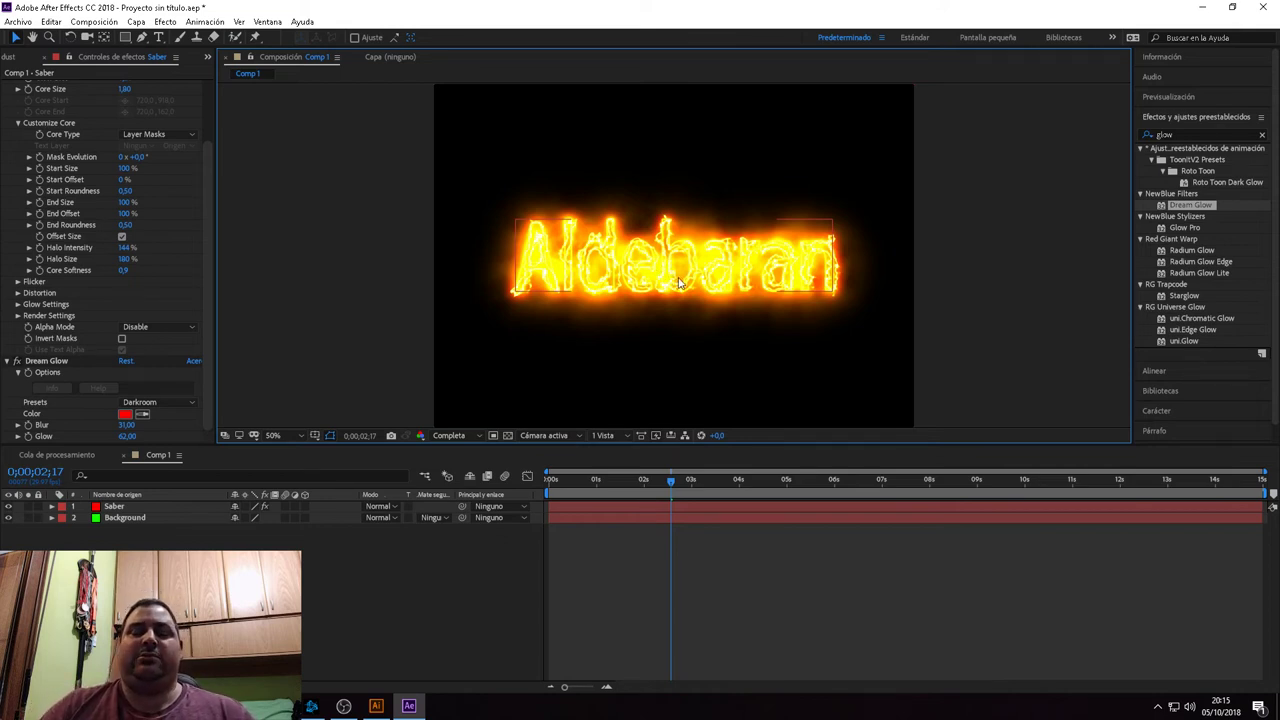
click(973, 283)
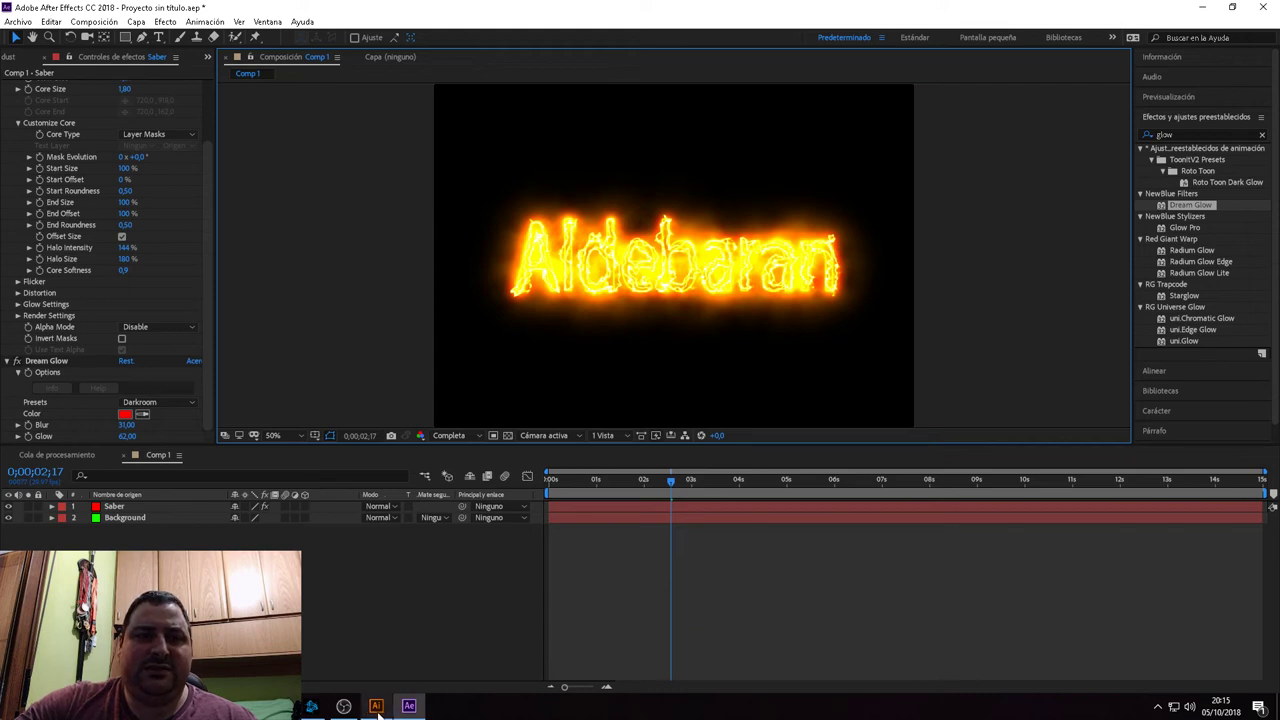
Leave After Effects via the taskbar to reach a new browser tab.
mouse_move(376, 706)
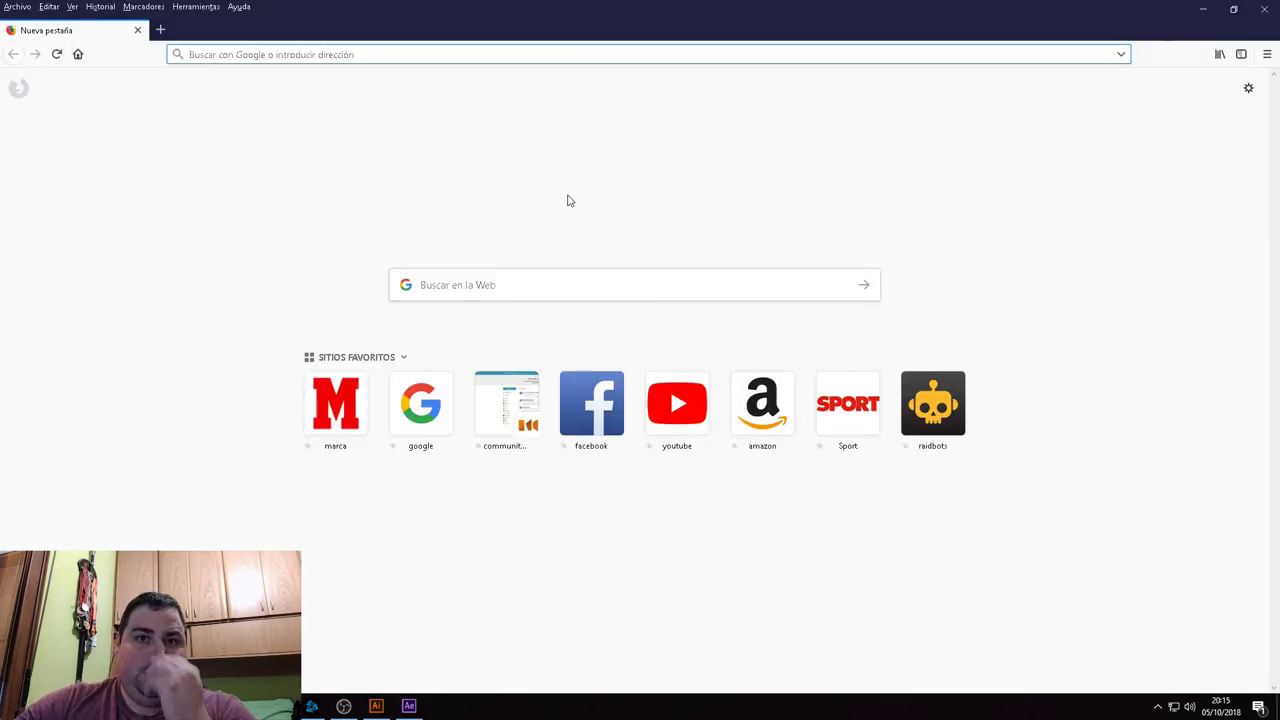
Open YouTube, switch to the 25-subscriber channel account, and go to its own channel page.
click(670, 413)
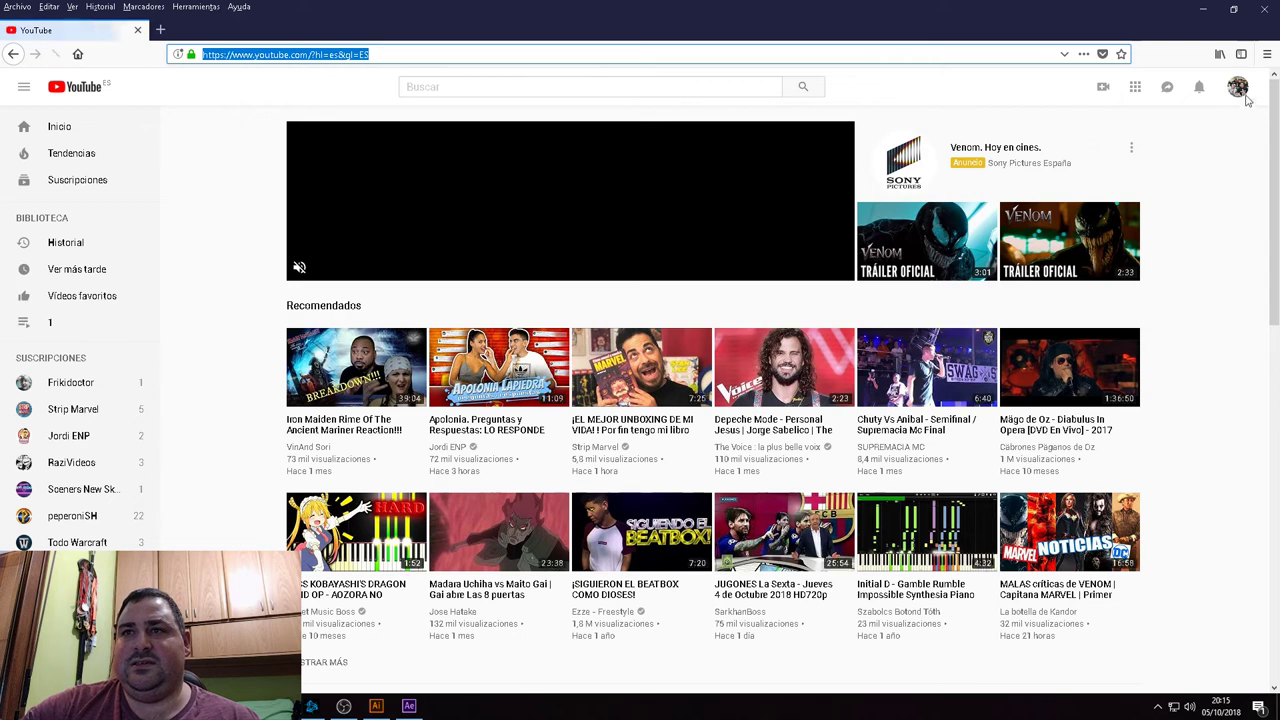
click(1238, 86)
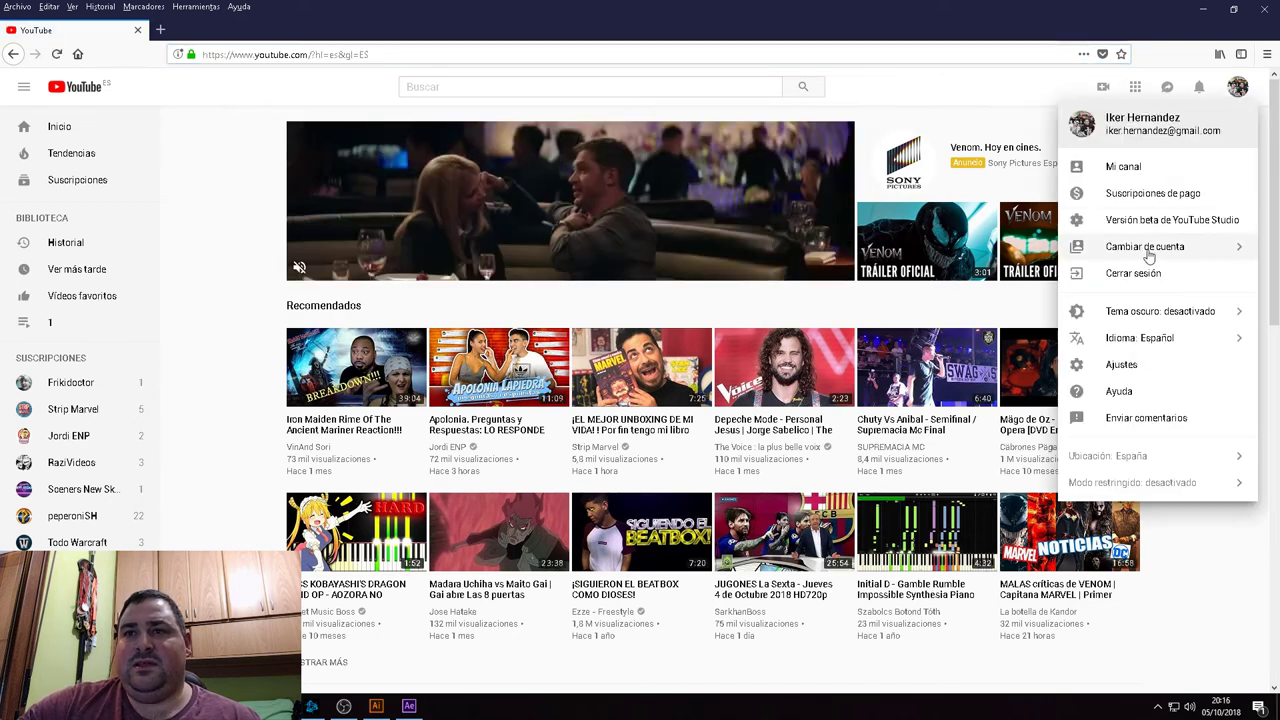
click(1062, 250)
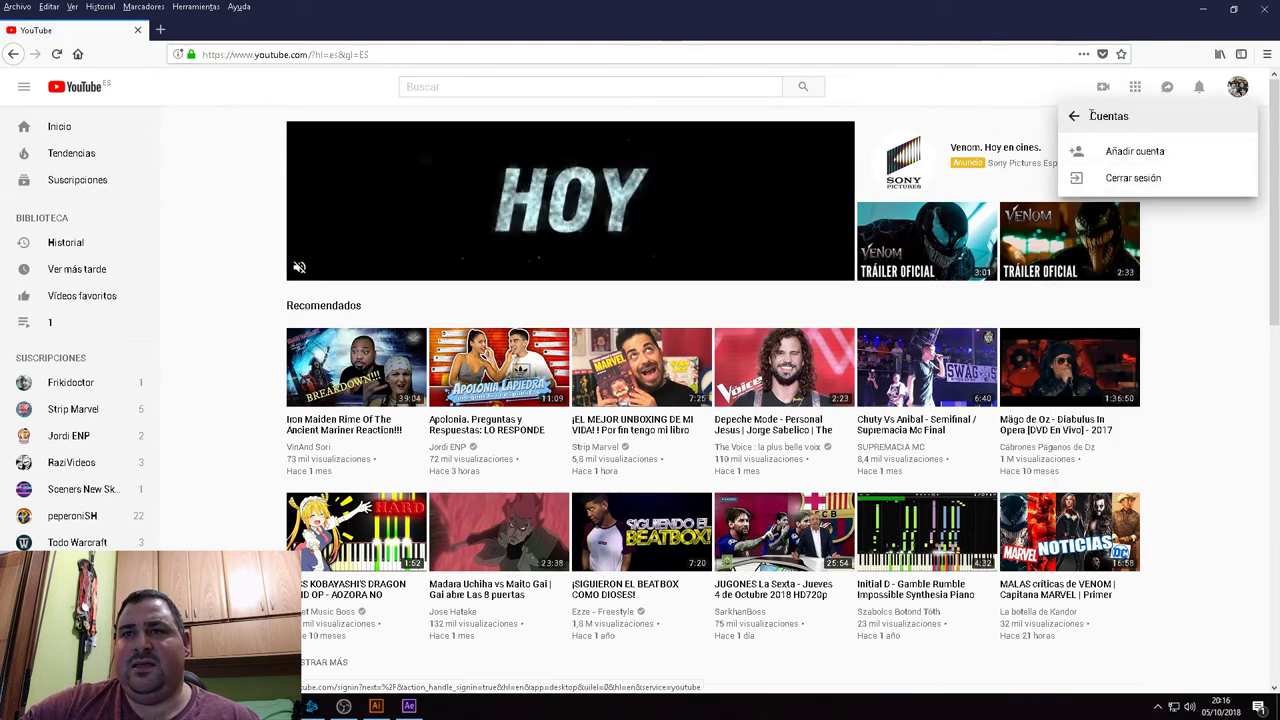
click(1073, 116)
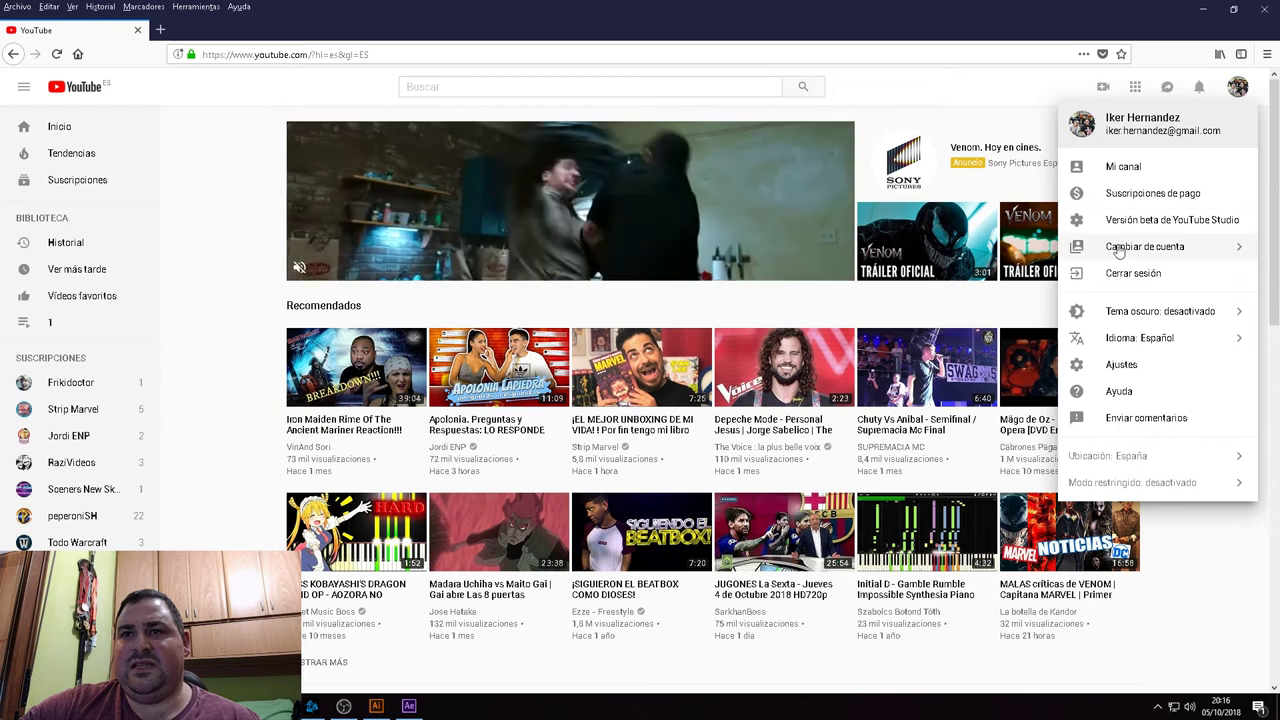
click(1135, 250)
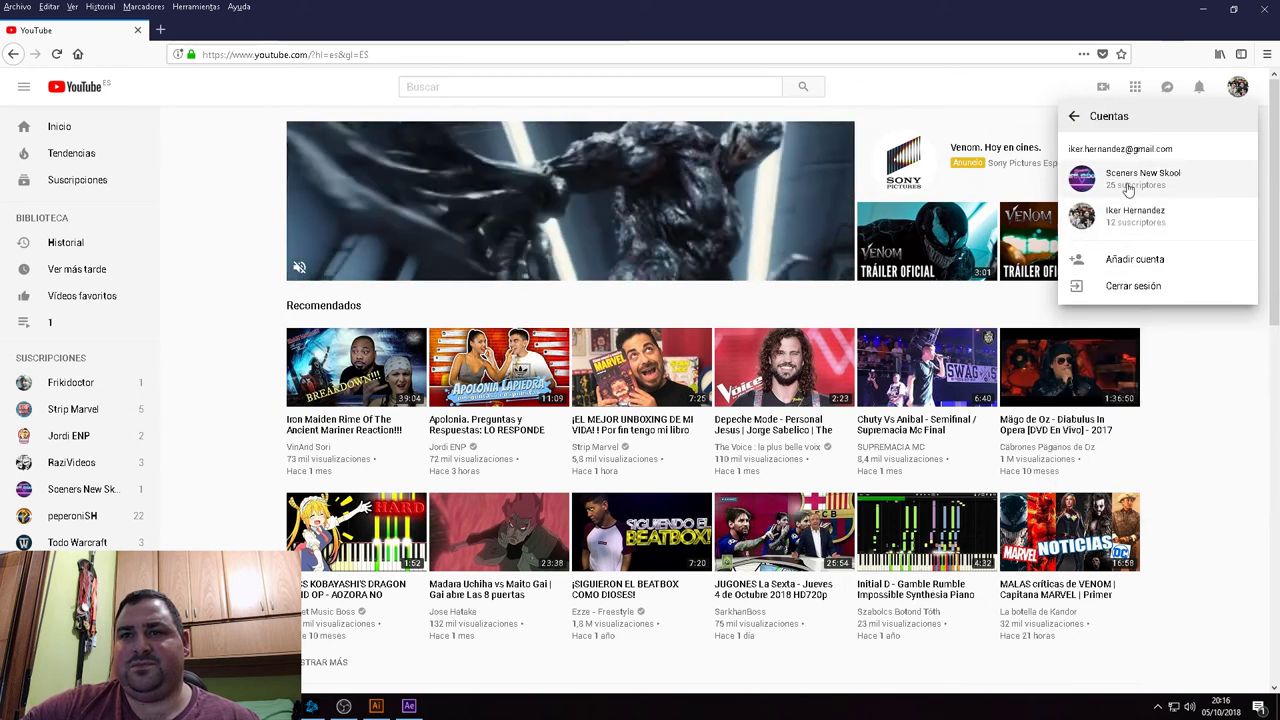
click(1131, 188)
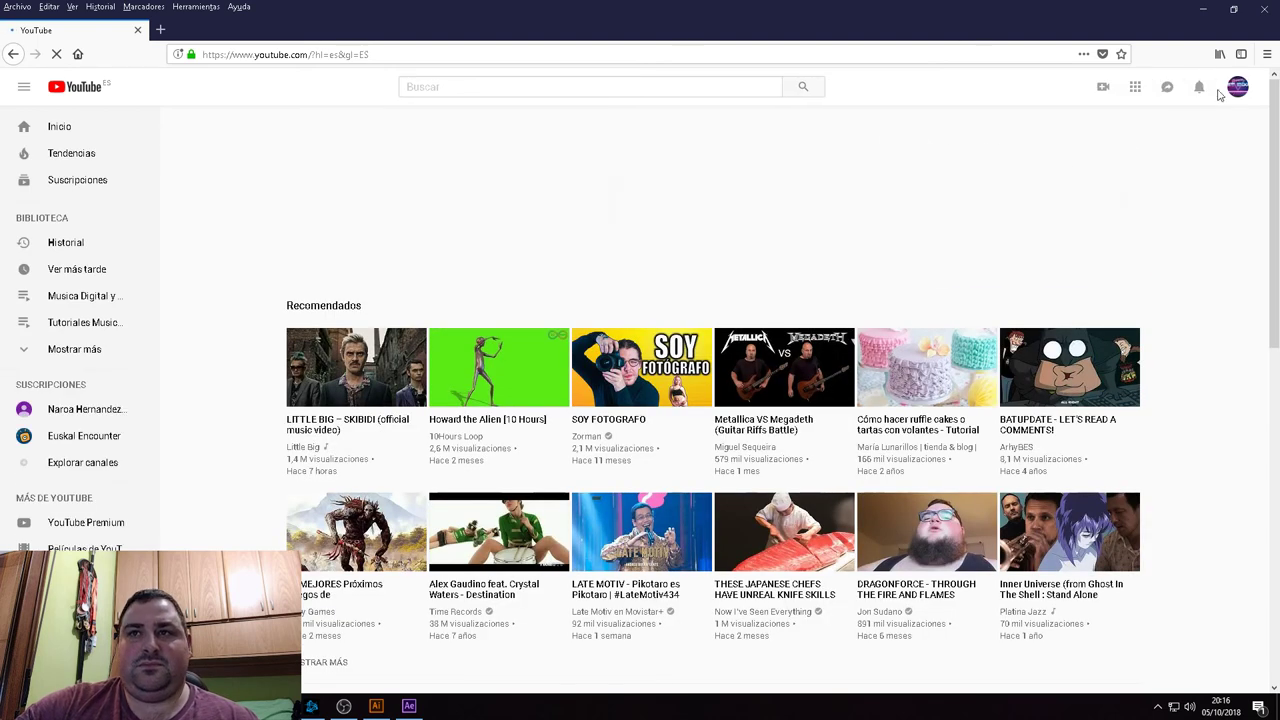
click(1238, 88)
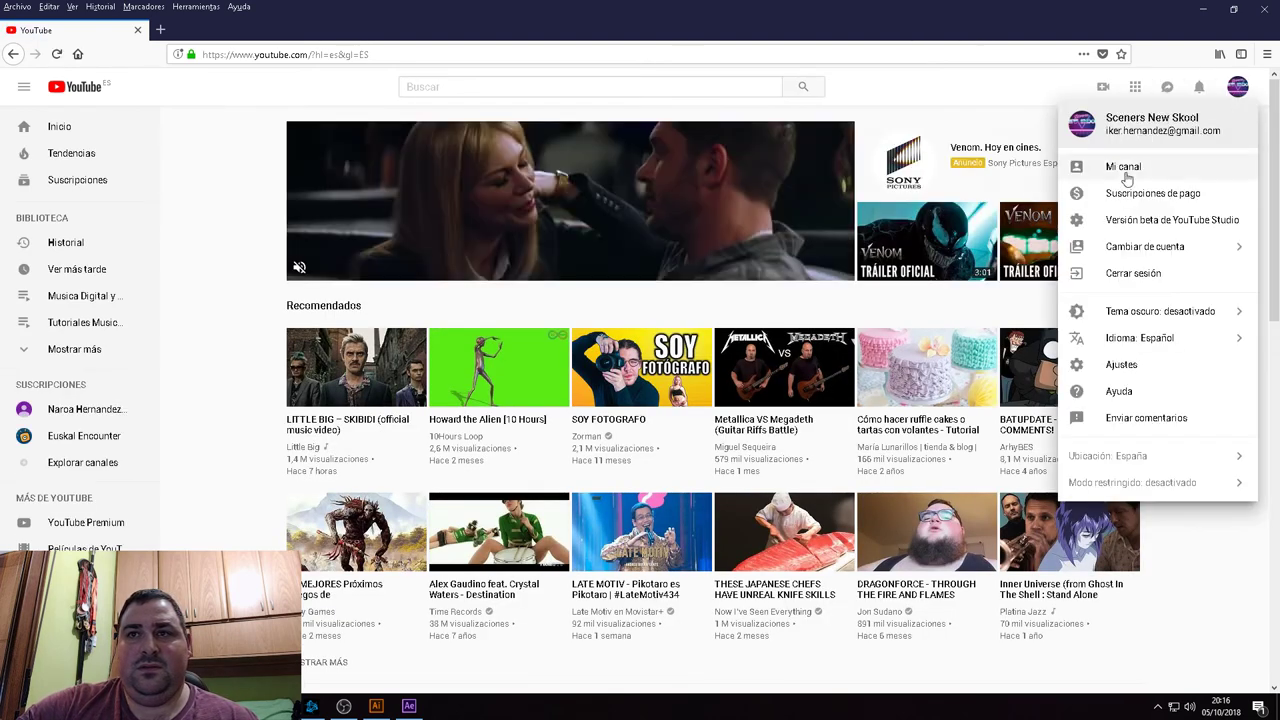
click(1088, 162)
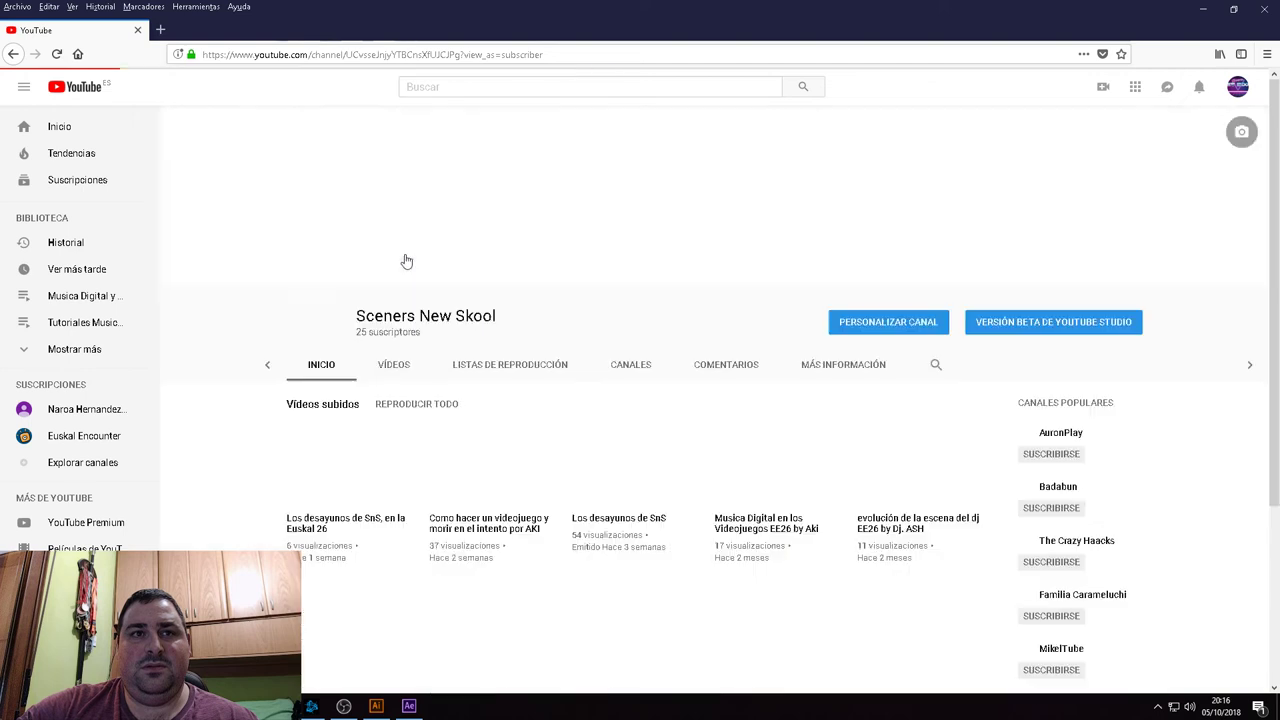
View the channel's playlists (LISTAS DE REPRODUCCIÓN), then its uploaded videos (VÍDEOS).
click(541, 377)
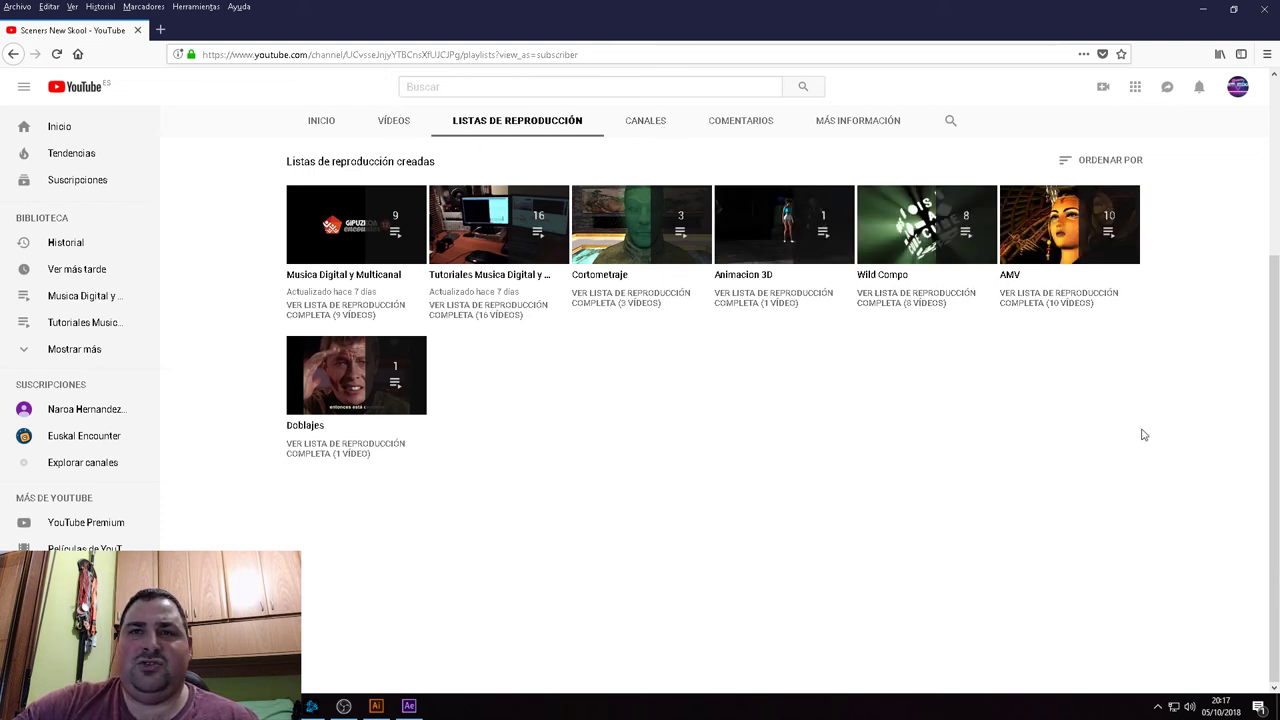
click(396, 121)
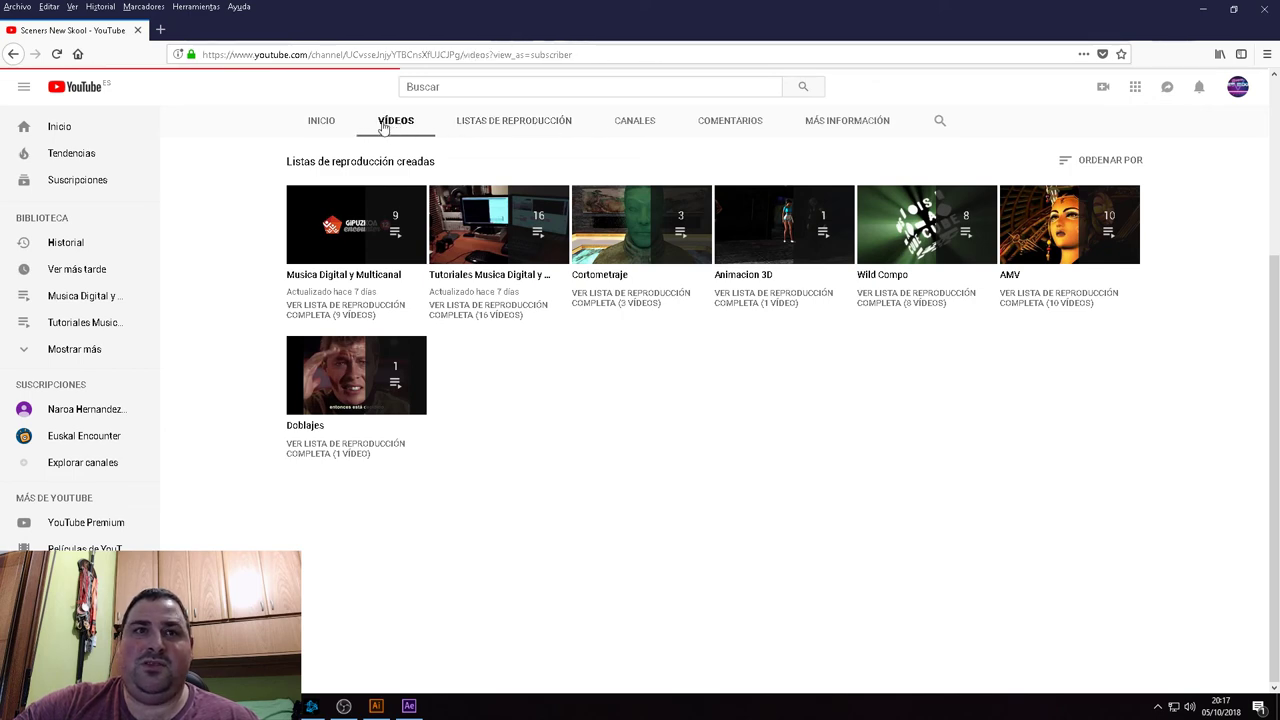